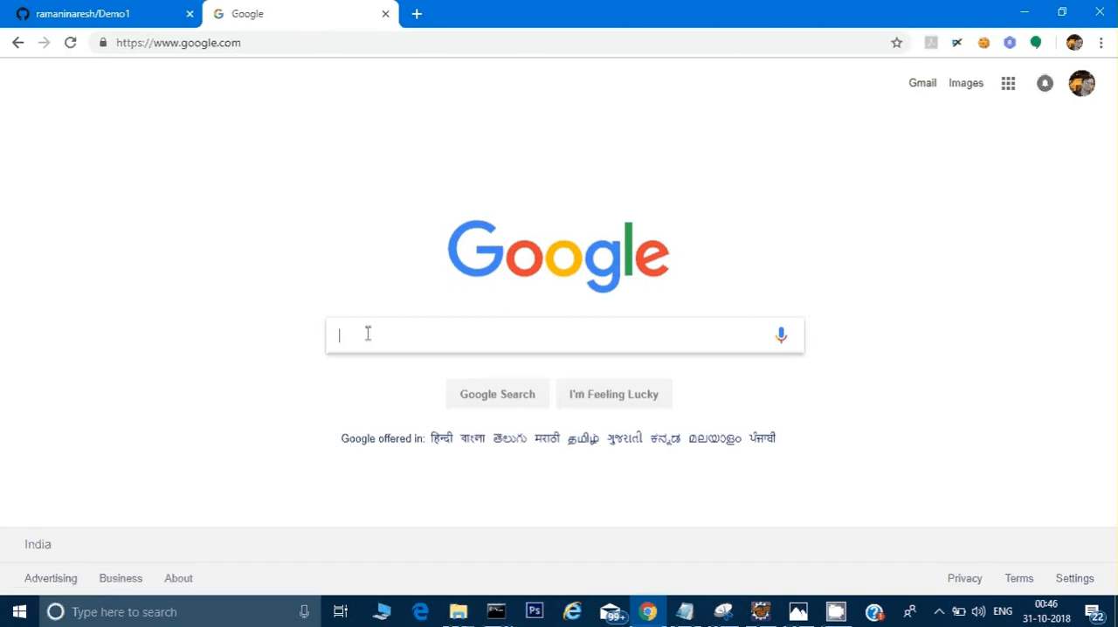
# Step: Search Google for "download jenkins war" and open the "Download - Jenkins" result
pyautogui.write('download jenkins war')
pyautogui.press('Return')
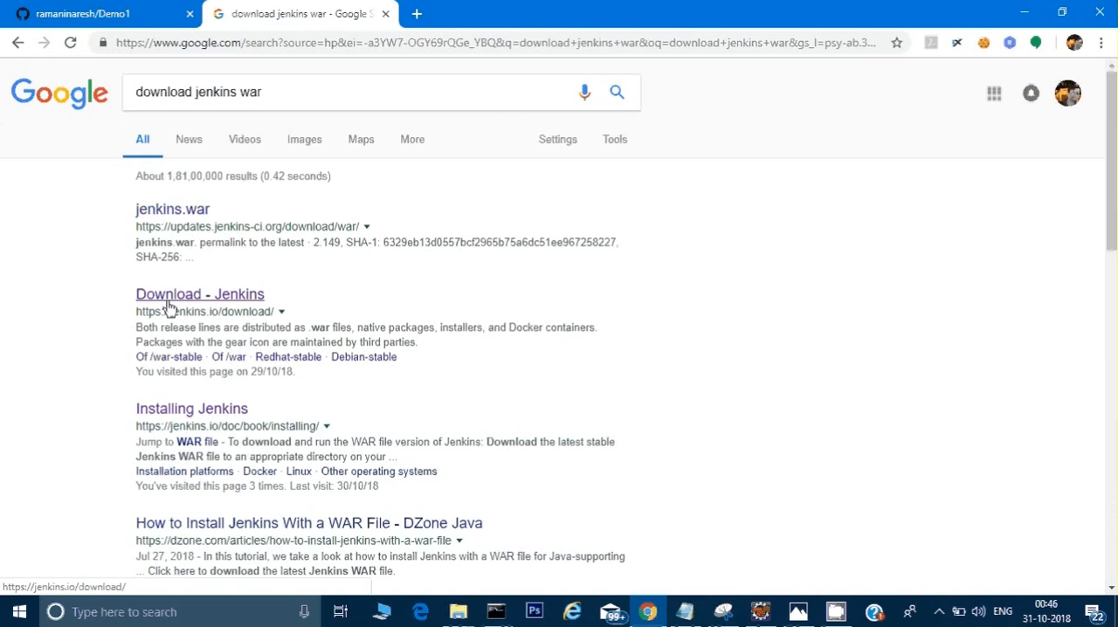
pyautogui.click(218, 300)
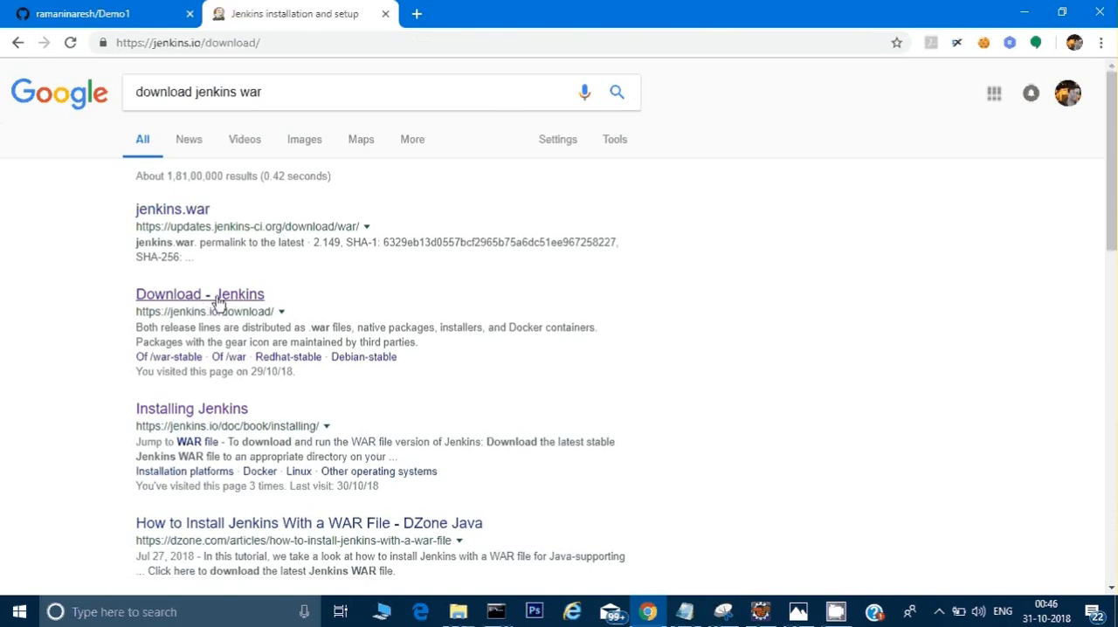
# Step: Start downloading the latest Generic Java package (.war) from the Jenkins download page, and cancel the download
pyautogui.moveTo(1112, 183); pyautogui.dragTo(1112, 421)
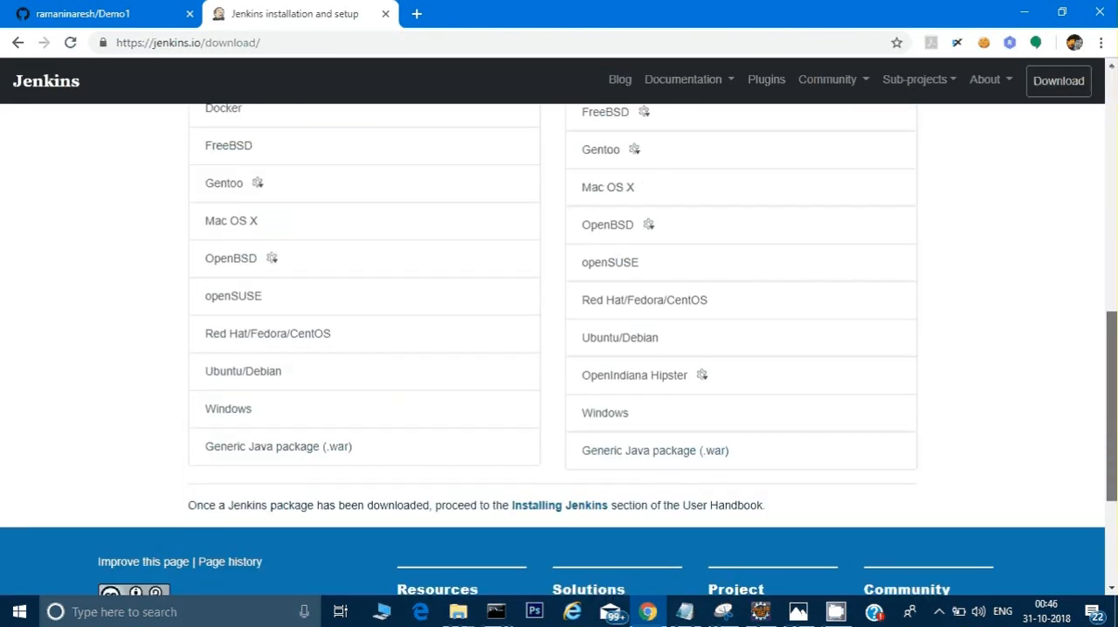
pyautogui.click(686, 463)
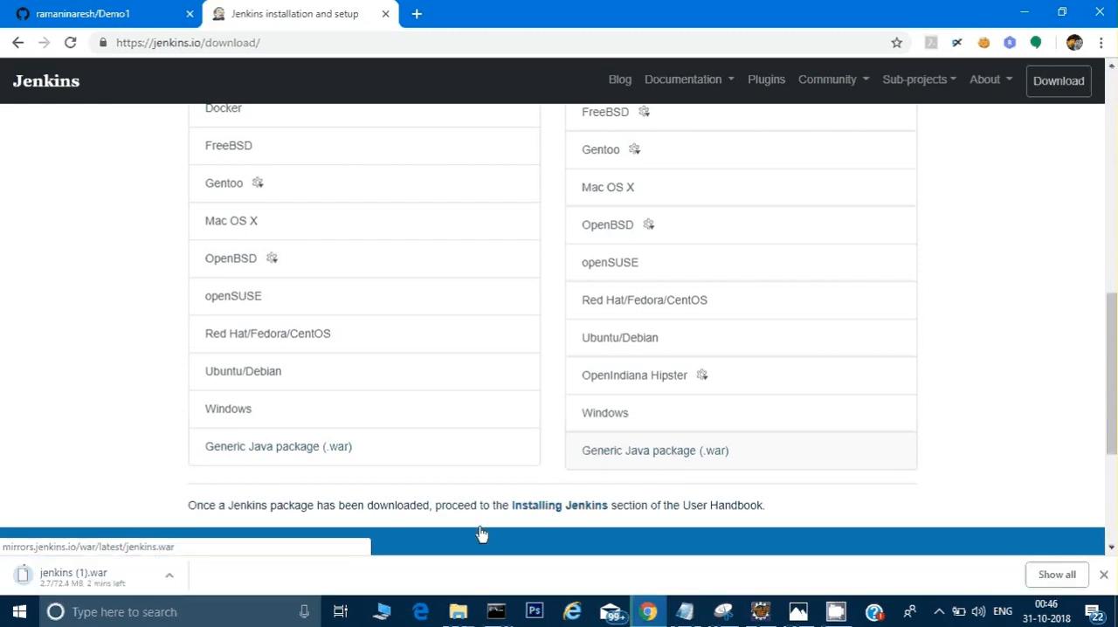
pyautogui.click(173, 578)
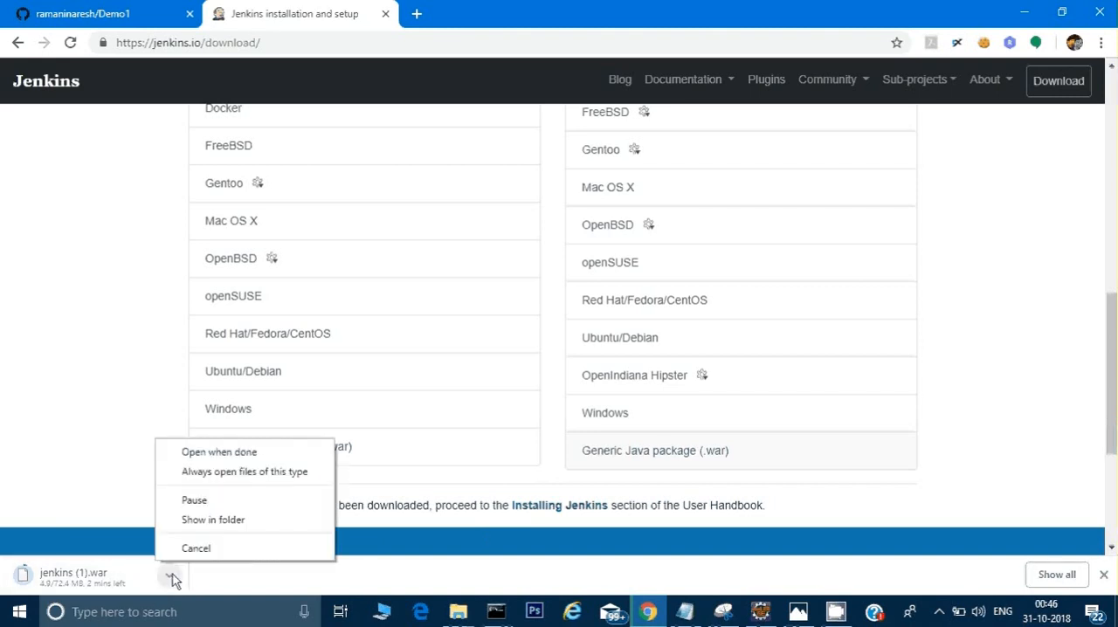
pyautogui.click(221, 557)
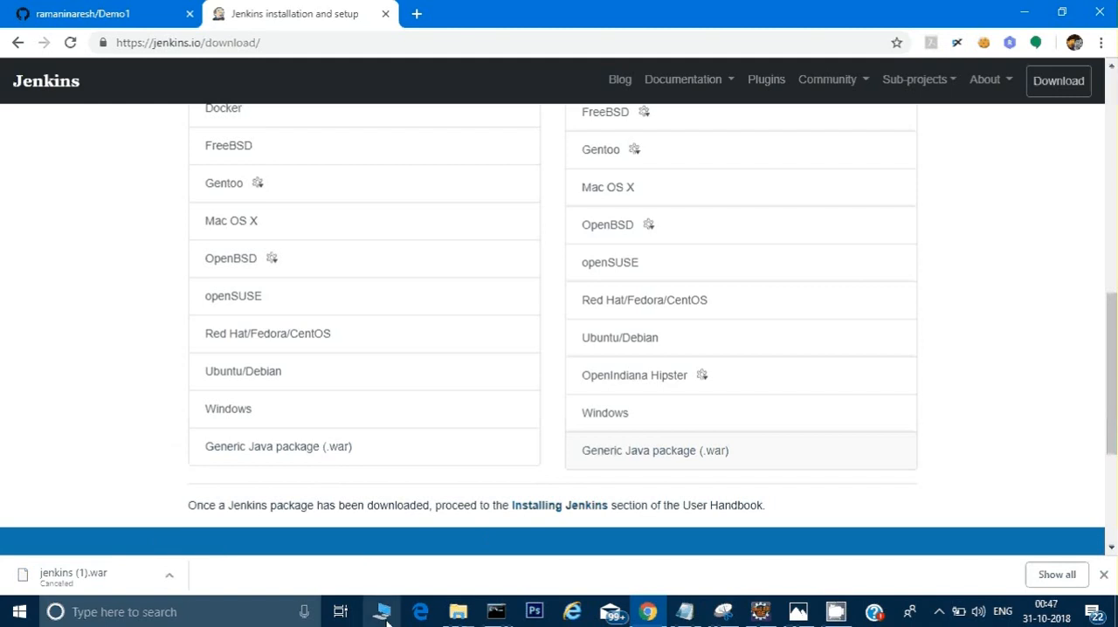
# Step: Switch to File Explorer and find jenkins.war in the Software folder on the C: drive
pyautogui.moveTo(463, 618)
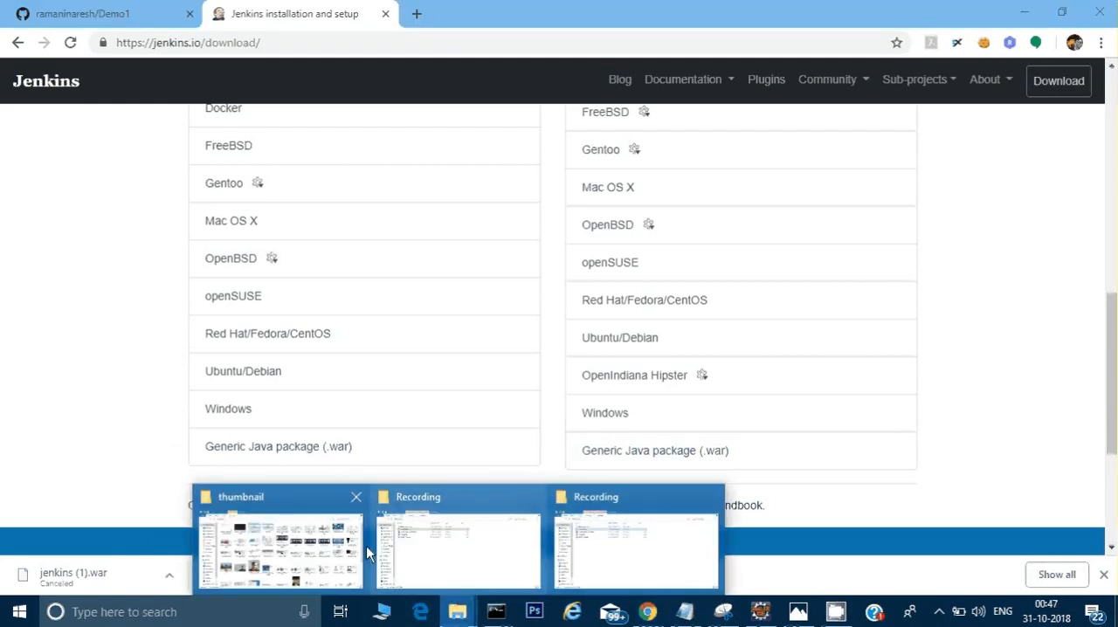
pyautogui.click(477, 521)
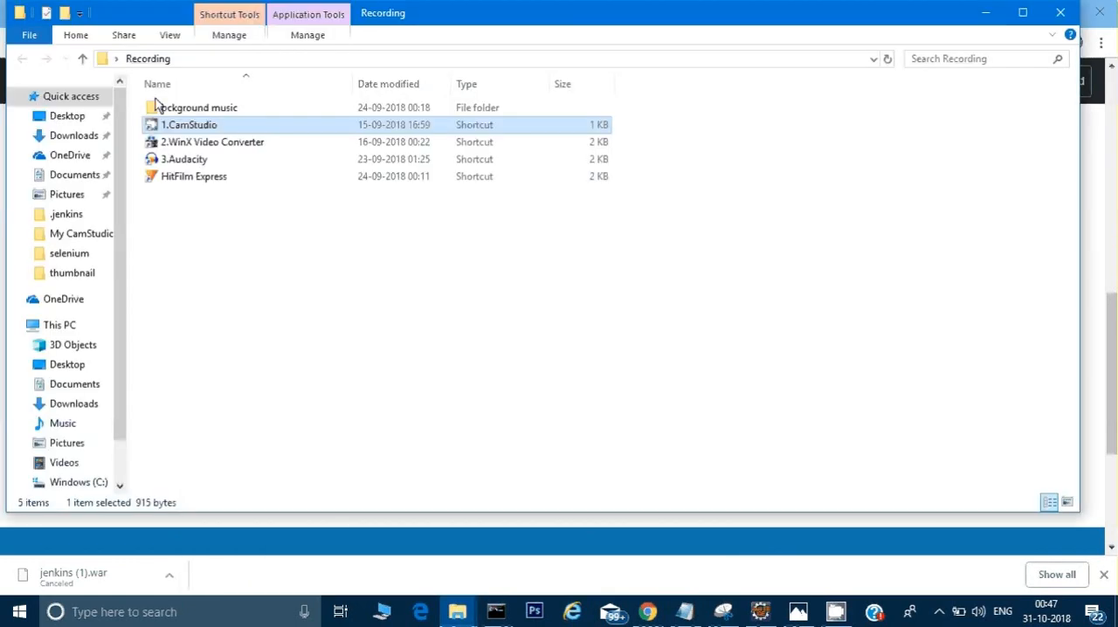
pyautogui.click(76, 331)
pyautogui.doubleClick(252, 257)
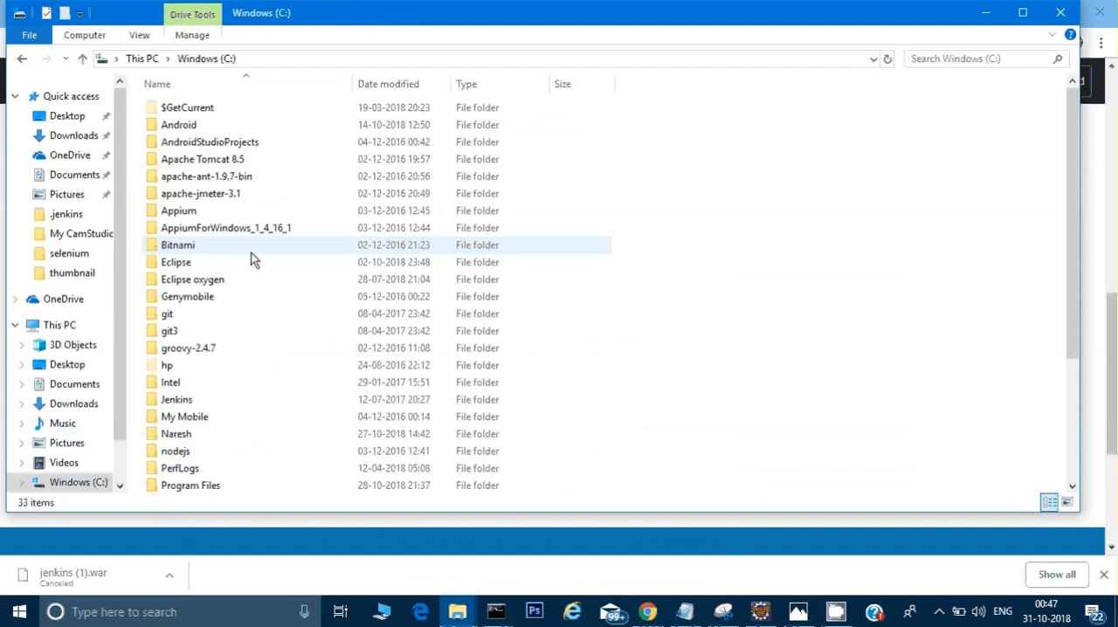
pyautogui.click(253, 163)
pyautogui.press('s')
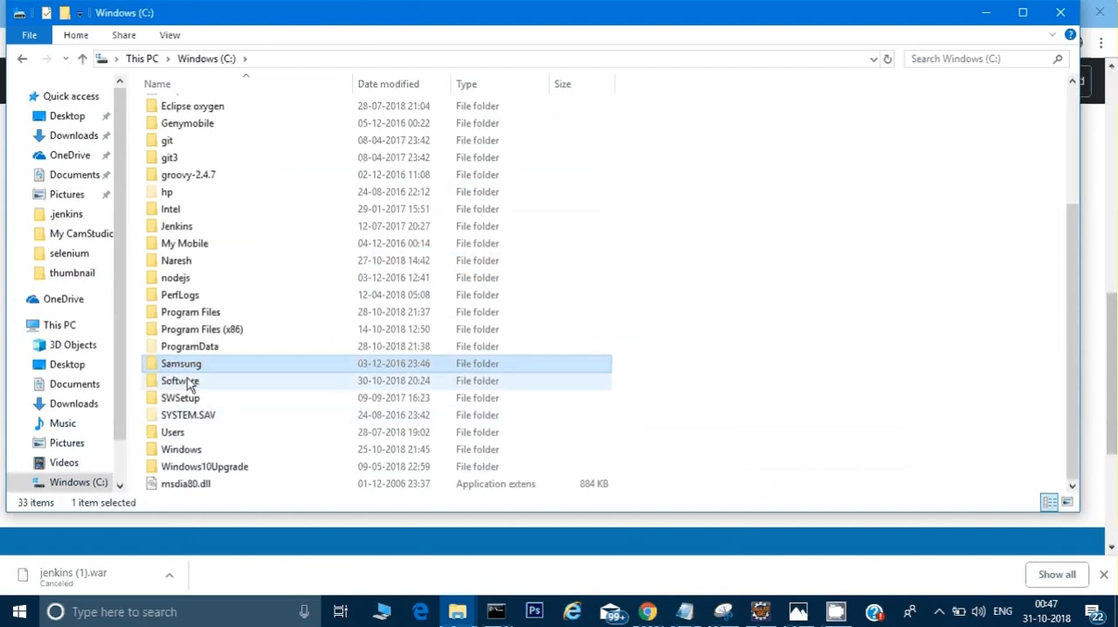
pyautogui.doubleClick(191, 385)
pyautogui.click(210, 145)
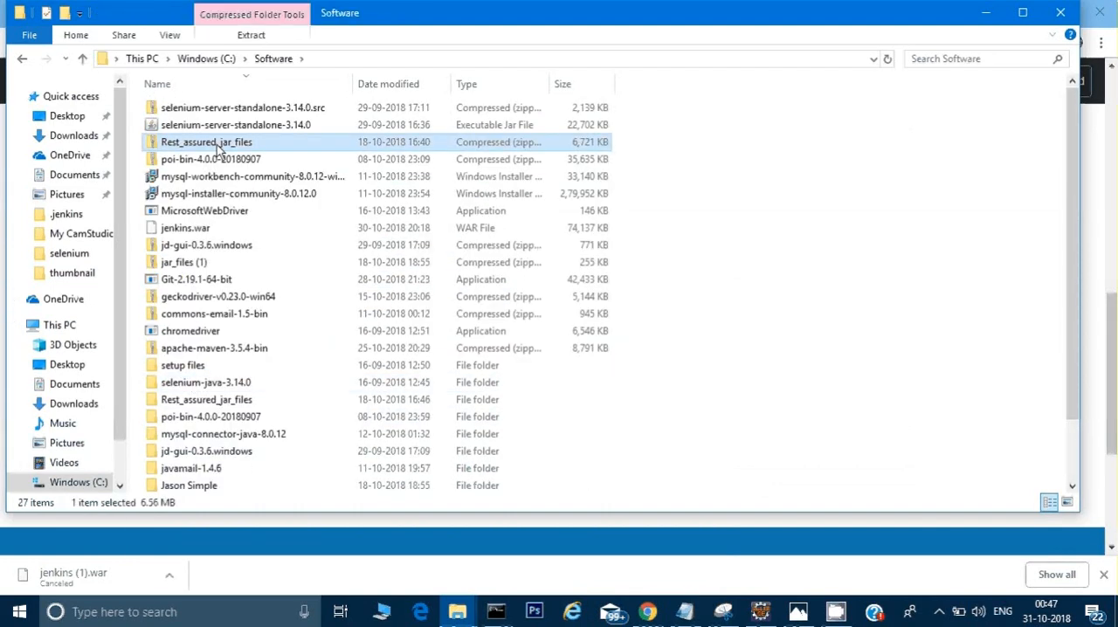
pyautogui.press('j')
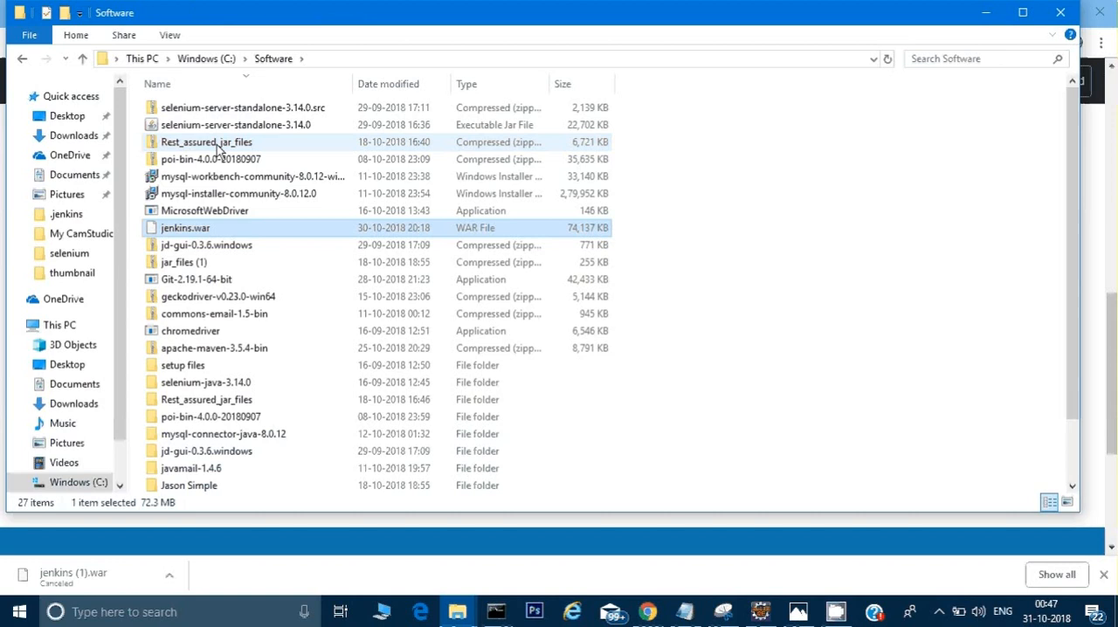
# Step: Open the name of jenkins.war for editing and select it in full, including the extension
pyautogui.rightClick(191, 237)
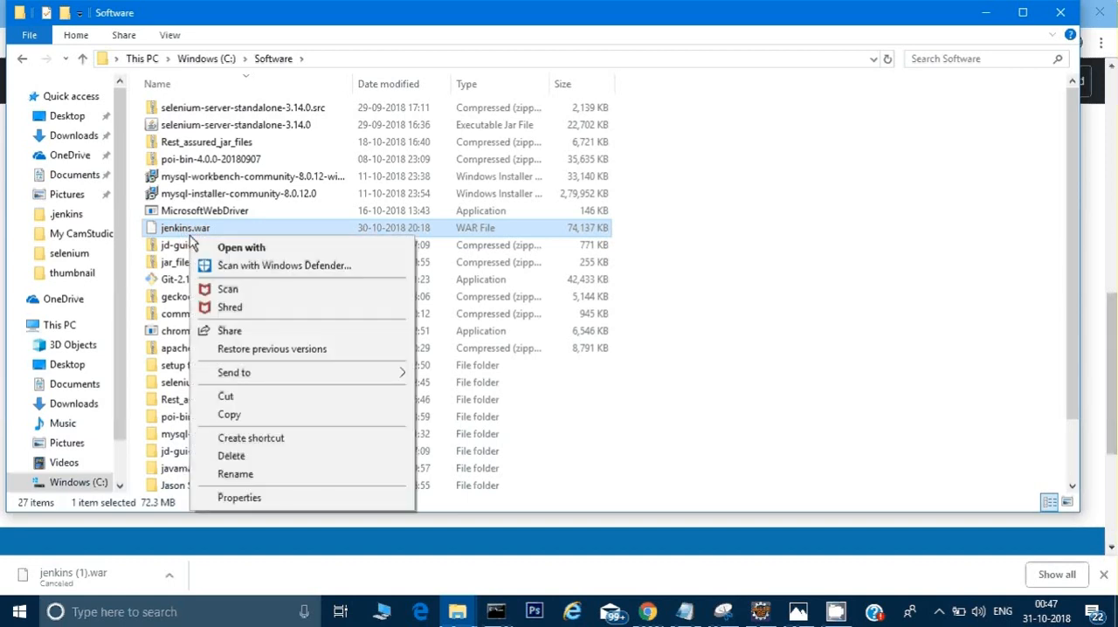
pyautogui.click(269, 470)
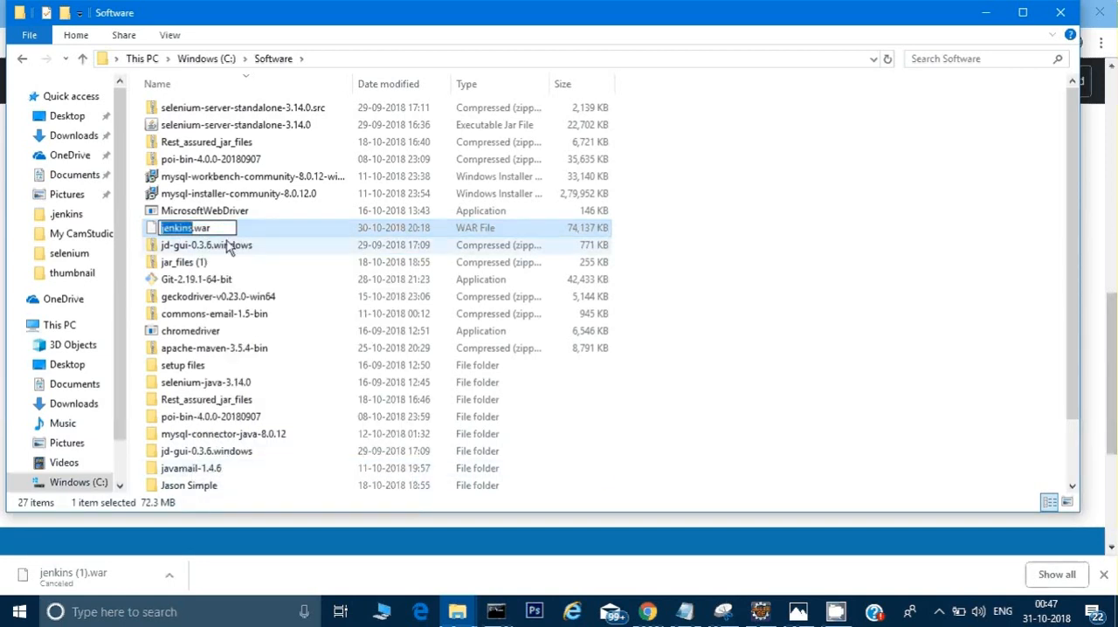
pyautogui.moveTo(220, 229); pyautogui.dragTo(80, 229)
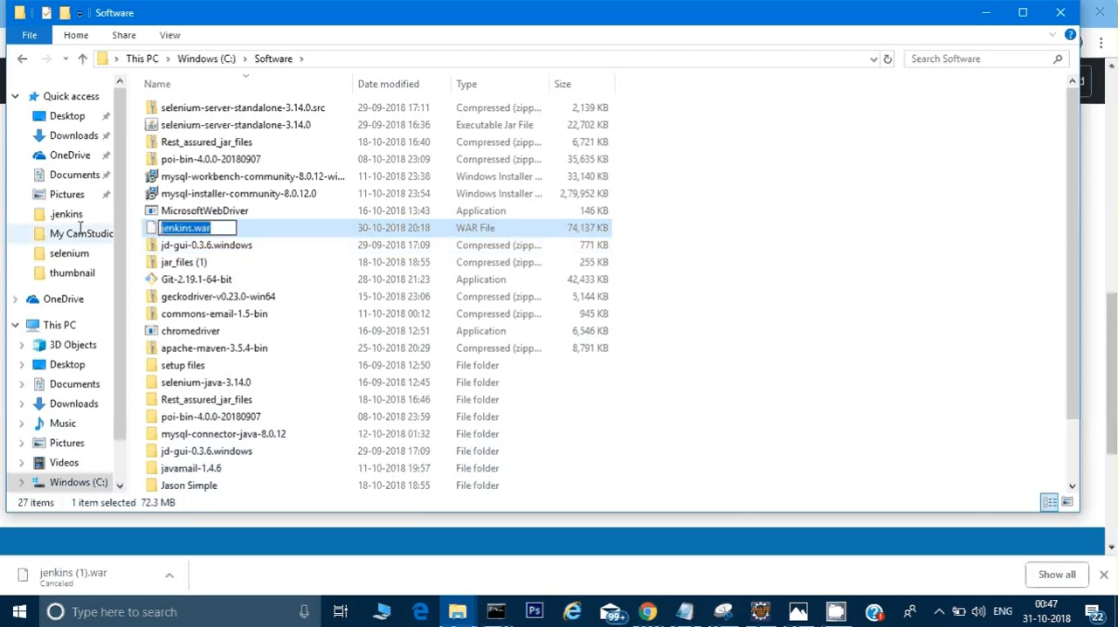
# Step: Open a command prompt in C:\Software and run java -jar jenkins.war
pyautogui.click(328, 59)
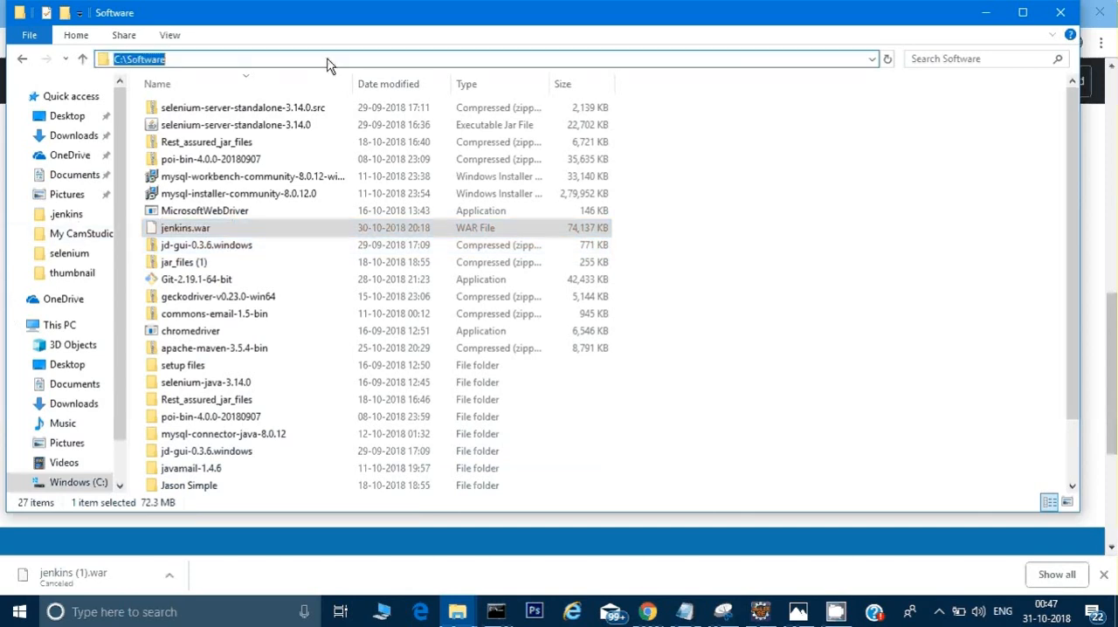
pyautogui.write('cmd')
pyautogui.press('Return')
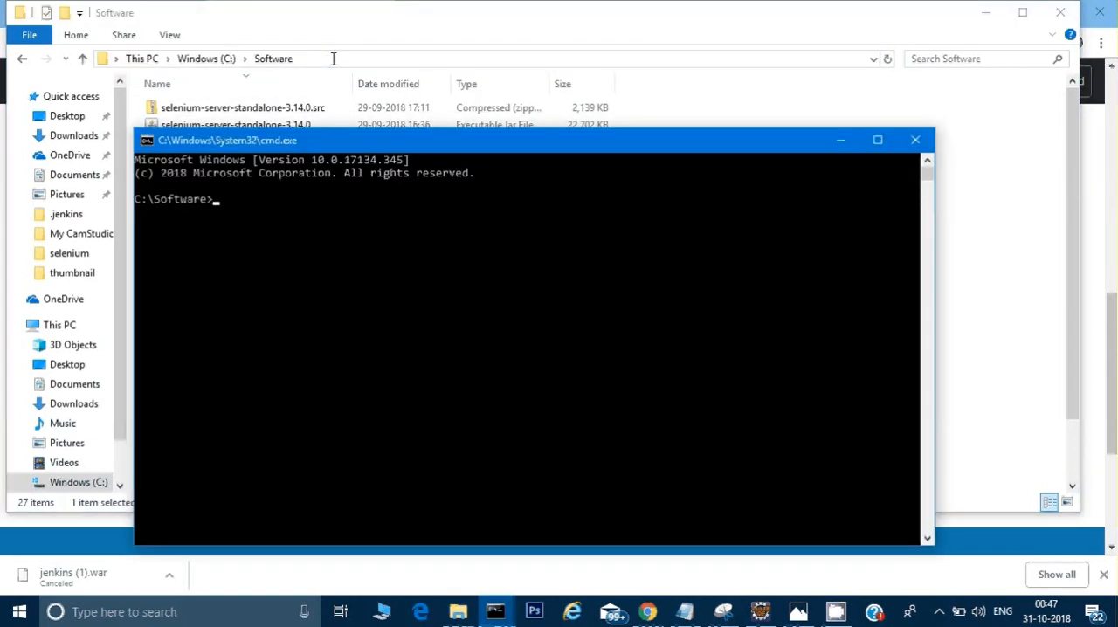
pyautogui.write('java -jar jenkins.war')
pyautogui.press('Return')
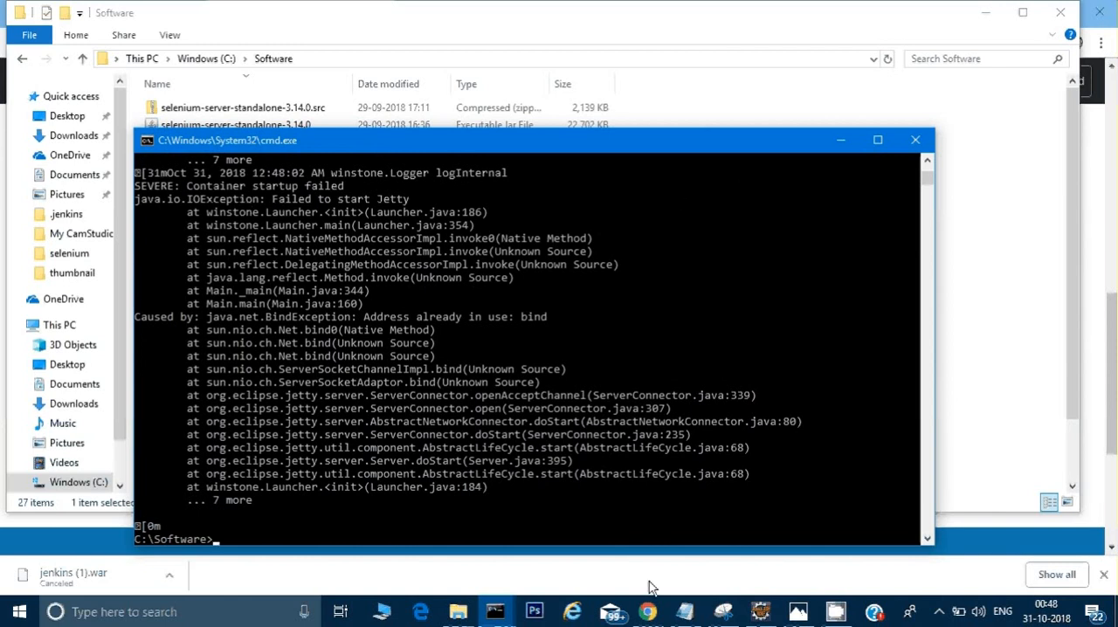
# Step: Switch to Chrome, load localhost:8080 in the Jenkins download page's tab, and close that tab
pyautogui.click(647, 611)
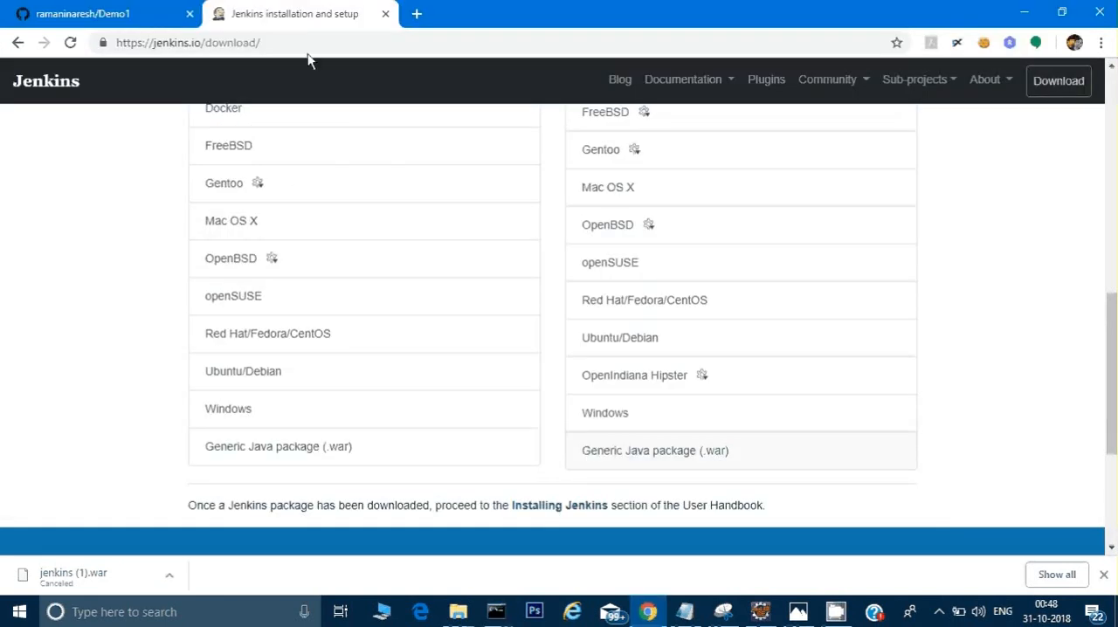
pyautogui.click(376, 43)
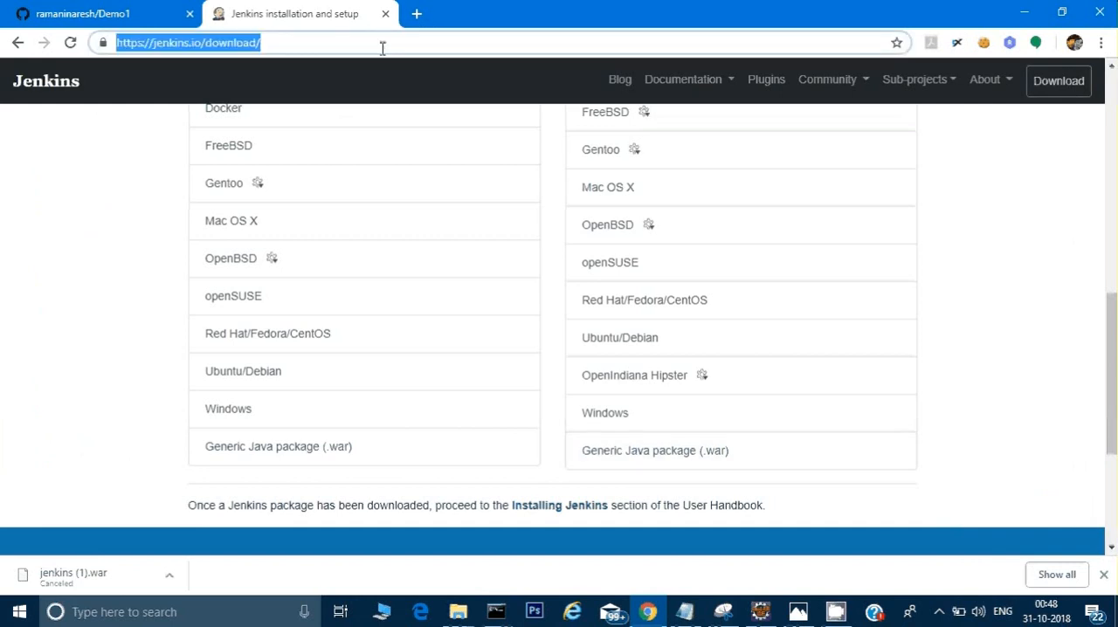
pyautogui.write('loc')
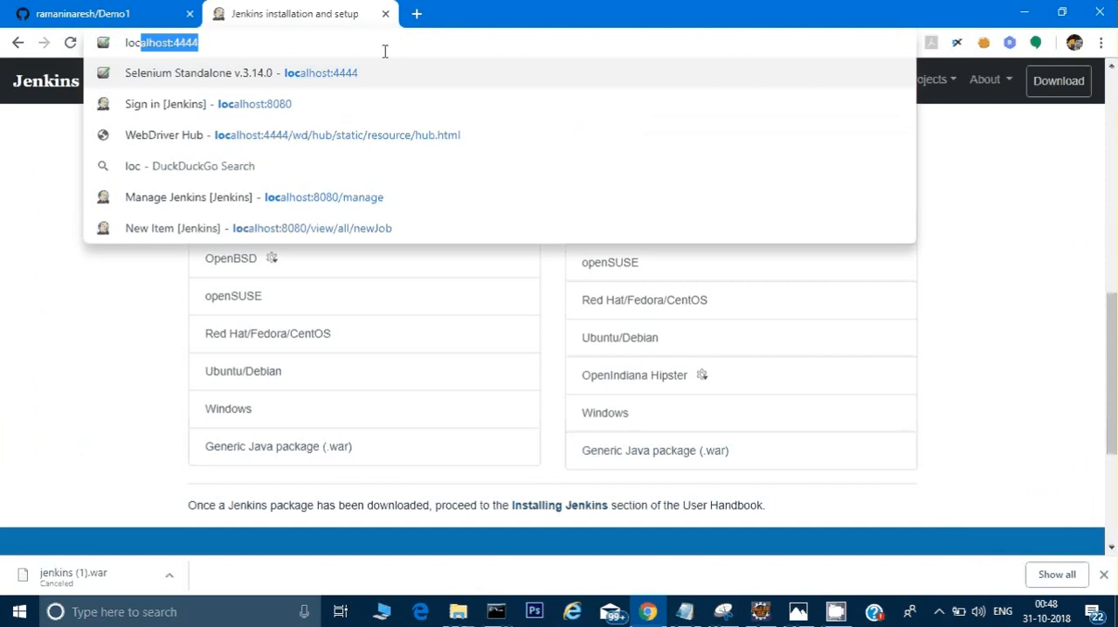
pyautogui.write('alhost')
pyautogui.press('BackSpace')
pyautogui.write(':808')
pyautogui.press('Return')
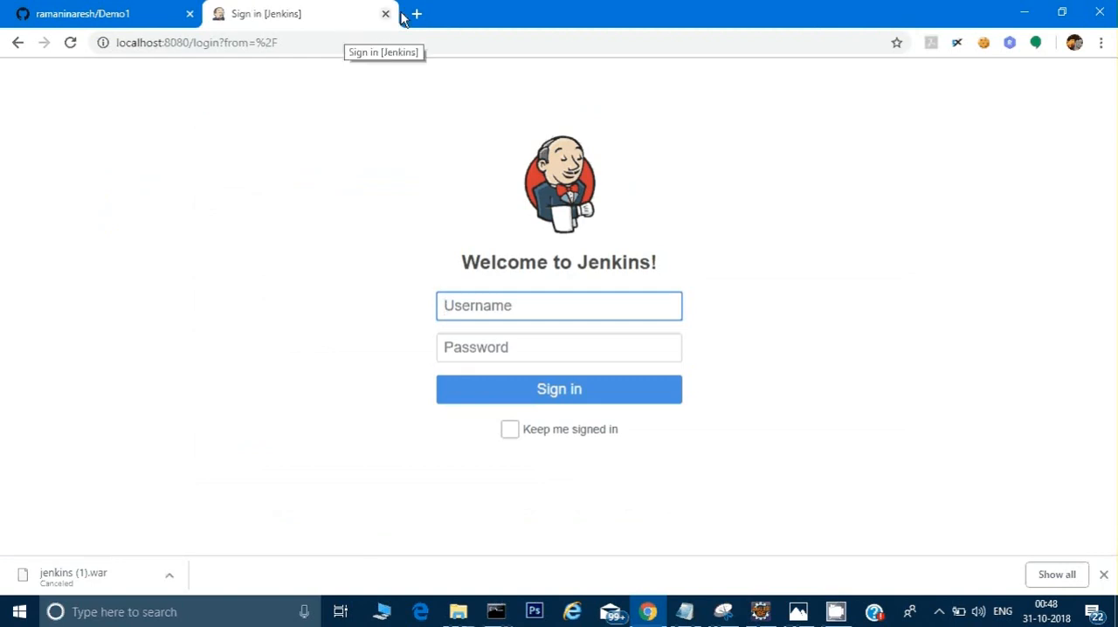
pyautogui.click(385, 15)
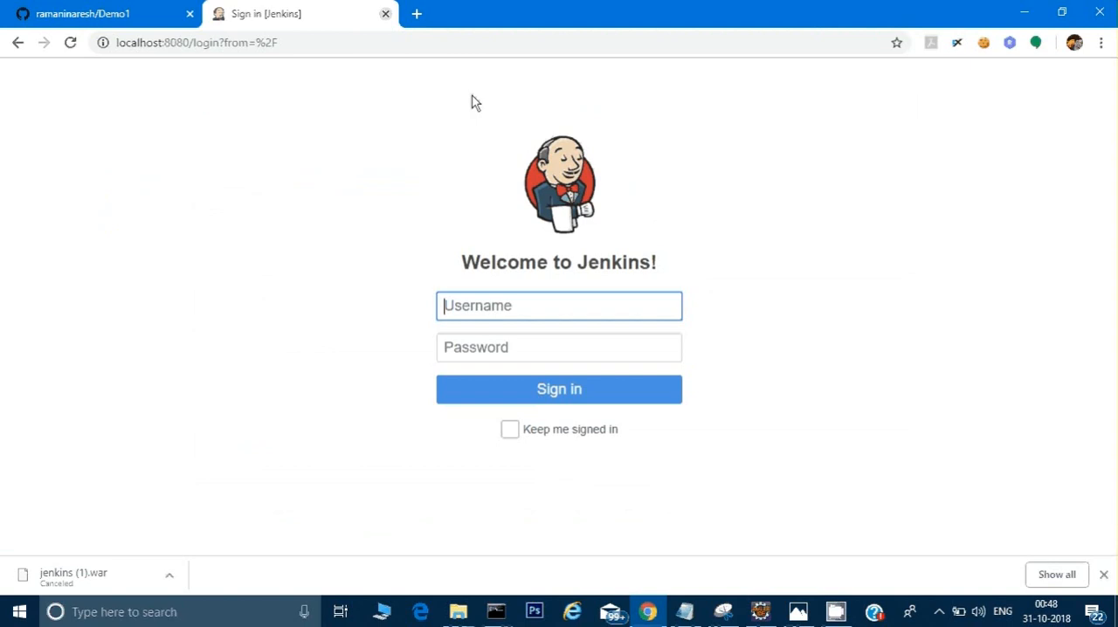
# Step: Switch to the command prompt, run java -jar jenkins.war again, and minimize the browser window
pyautogui.hotkey('alt', 'Tab')
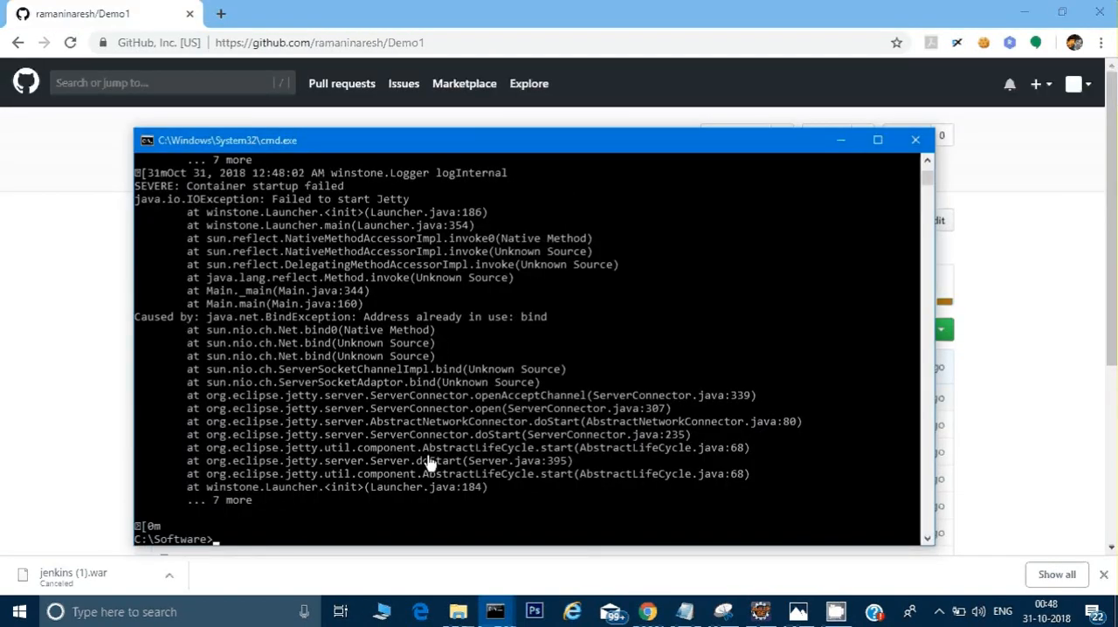
pyautogui.press('Up')
pyautogui.press('Return')
pyautogui.hotkey('alt', 'Tab')
pyautogui.click(1030, 13)
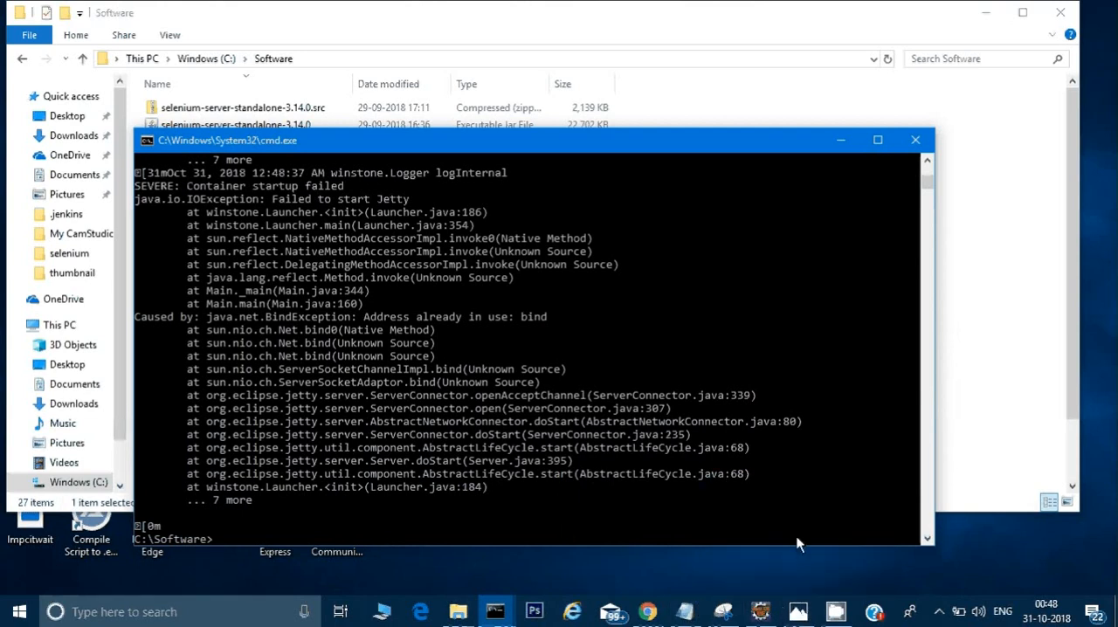
# Step: Switch back to Chrome and load localhost:8080 in a new tab
pyautogui.click(647, 612)
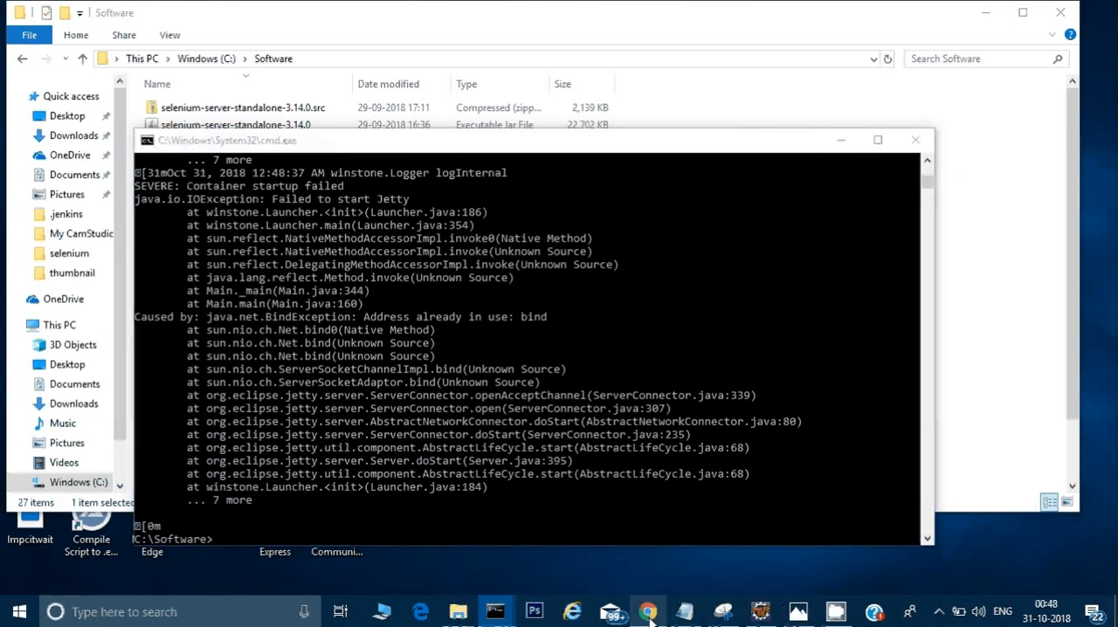
pyautogui.click(220, 13)
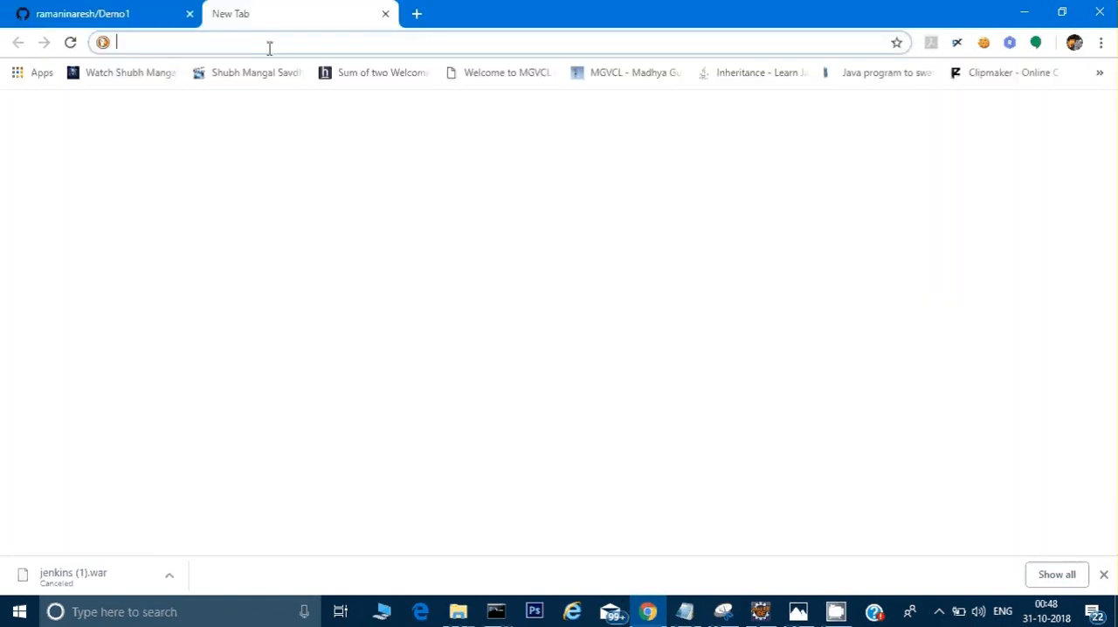
pyautogui.write('.oc')
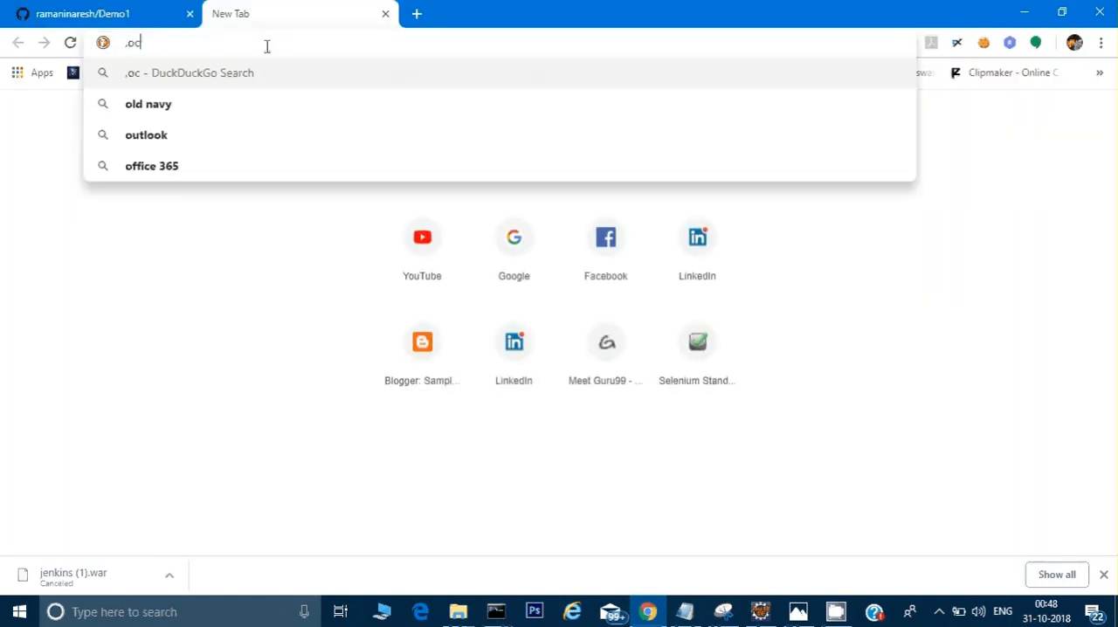
pyautogui.press('BackSpace')
pyautogui.press('BackSpace')
pyautogui.press('BackSpace')
pyautogui.write('localhost:4444')
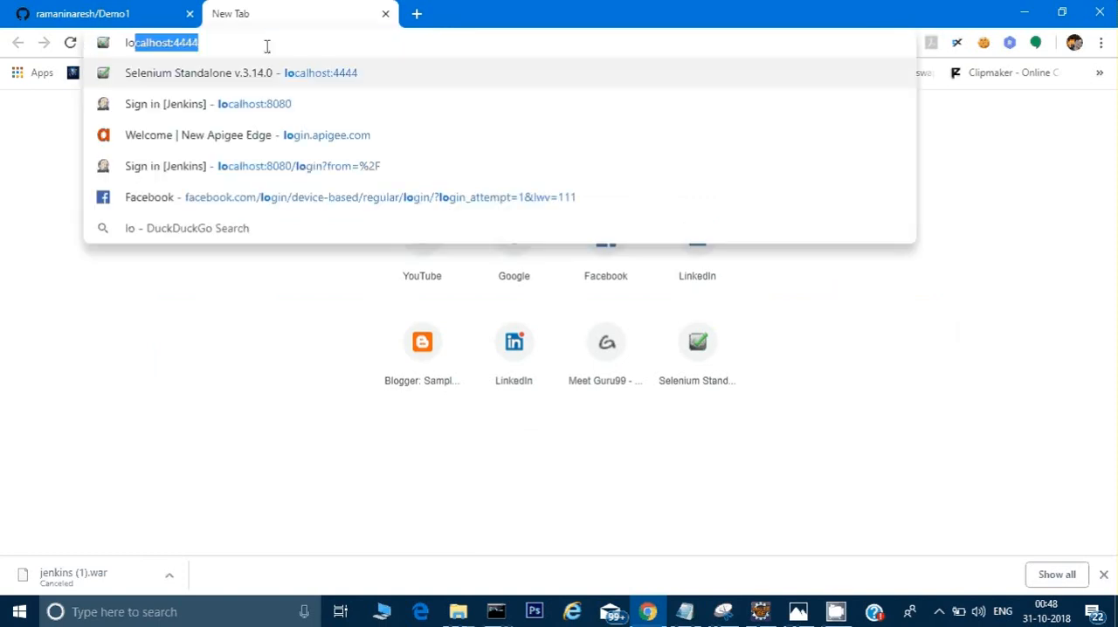
pyautogui.press('Right')
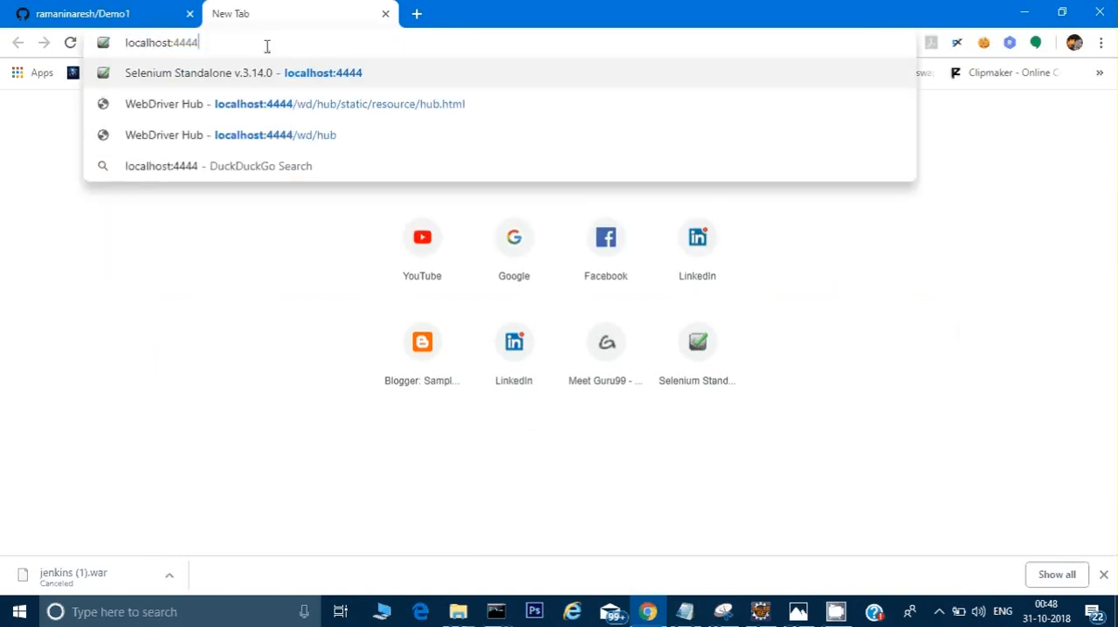
pyautogui.press('BackSpace')
pyautogui.press('BackSpace')
pyautogui.press('BackSpace')
pyautogui.press('BackSpace')
pyautogui.write('8080')
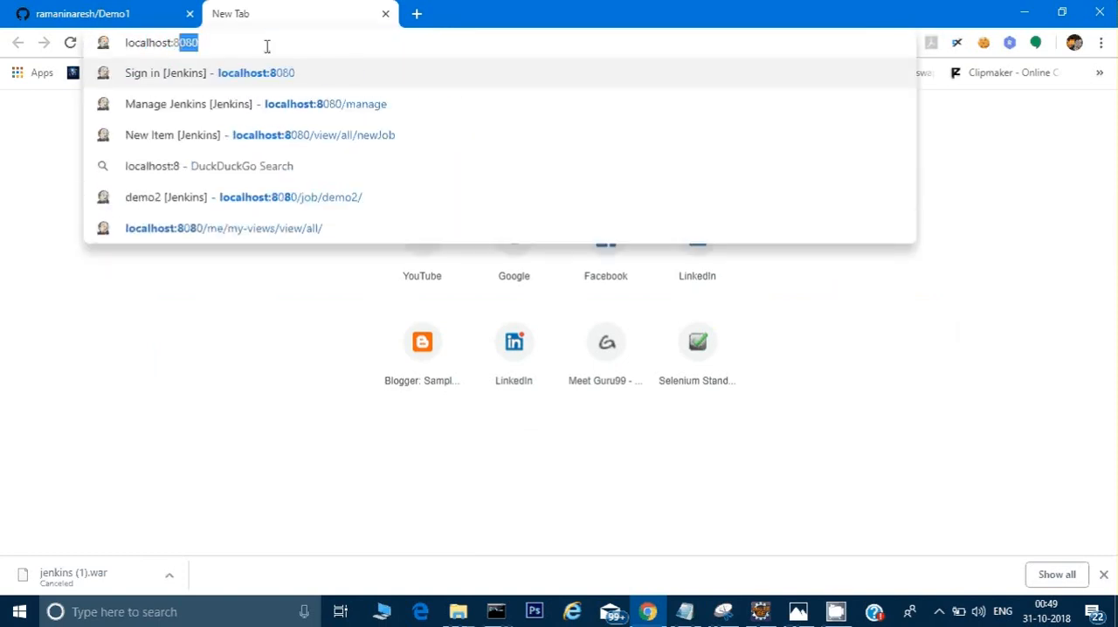
pyautogui.press('Return')
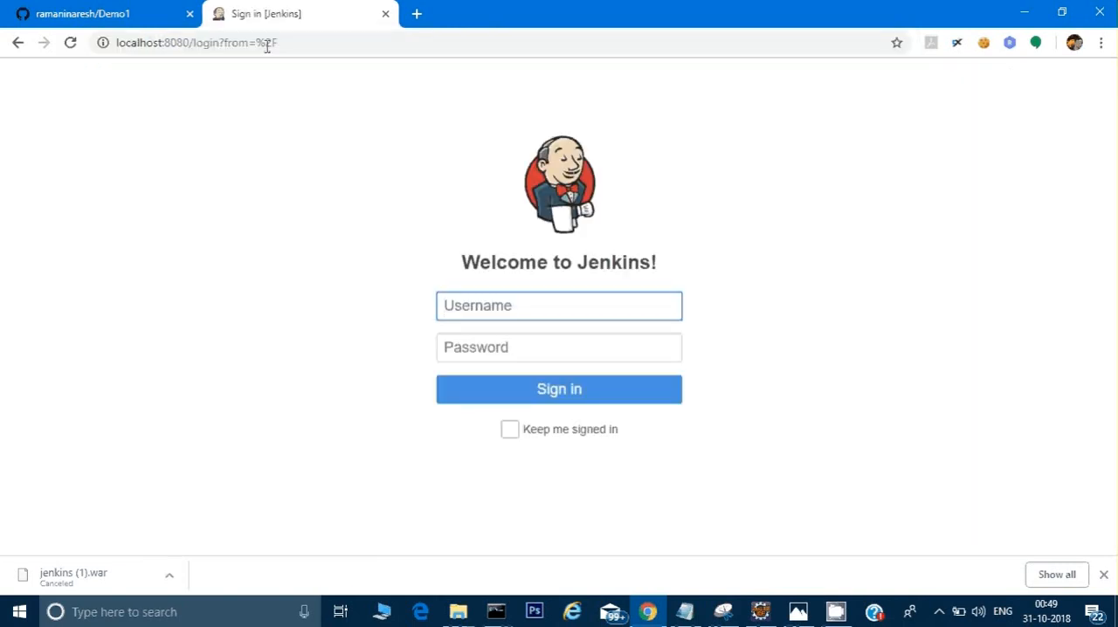
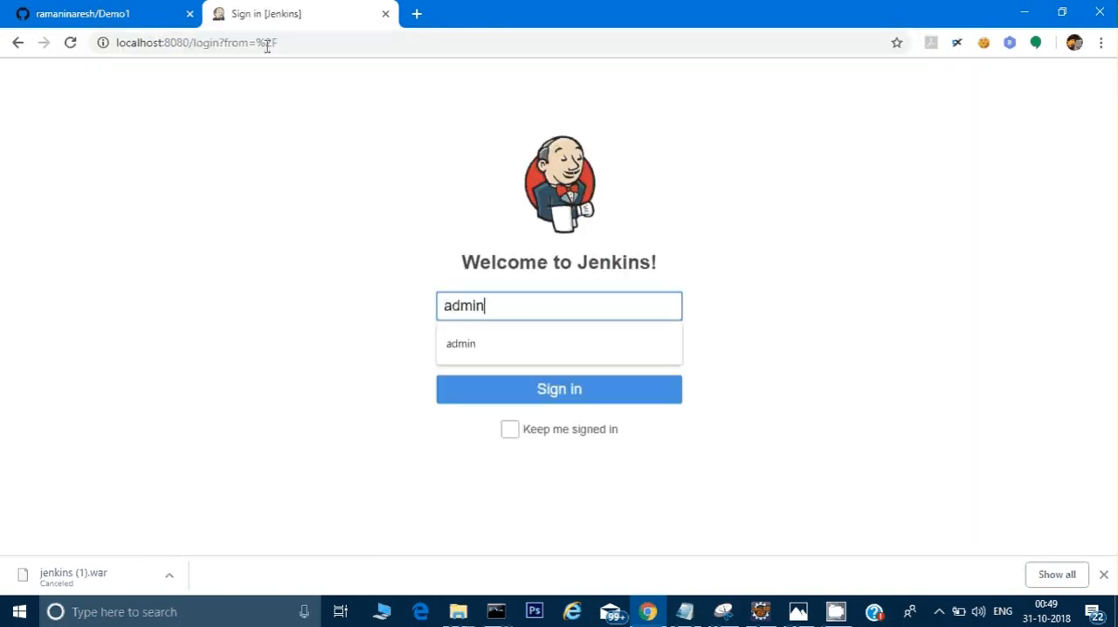
# Step: Sign in to Jenkins with the administrator username and the account password
pyautogui.press('Tab')
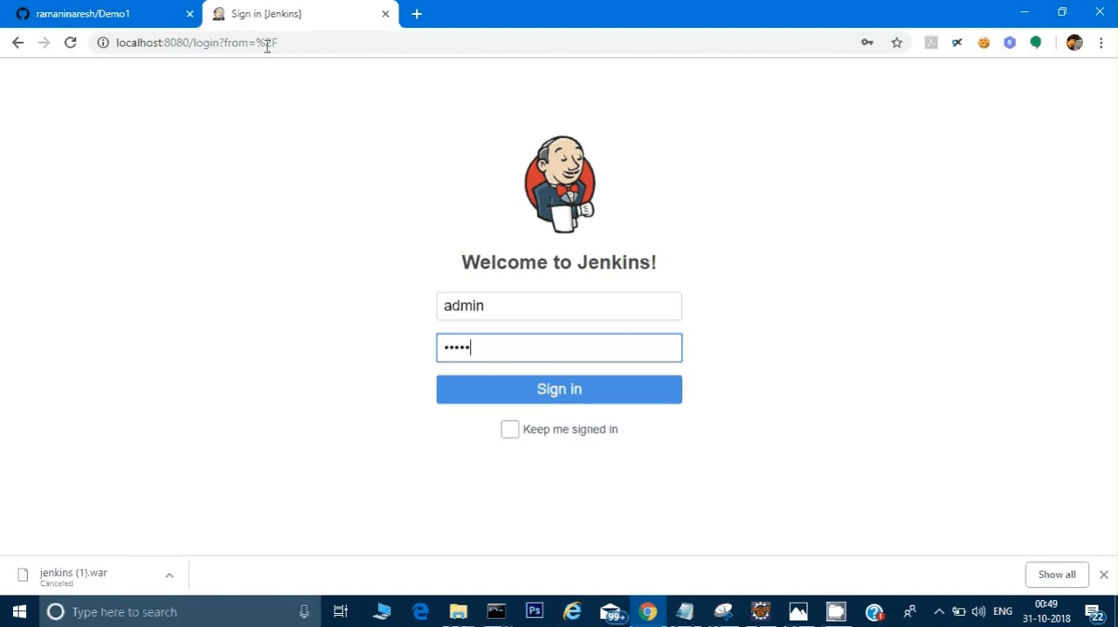
pyautogui.press('Return')
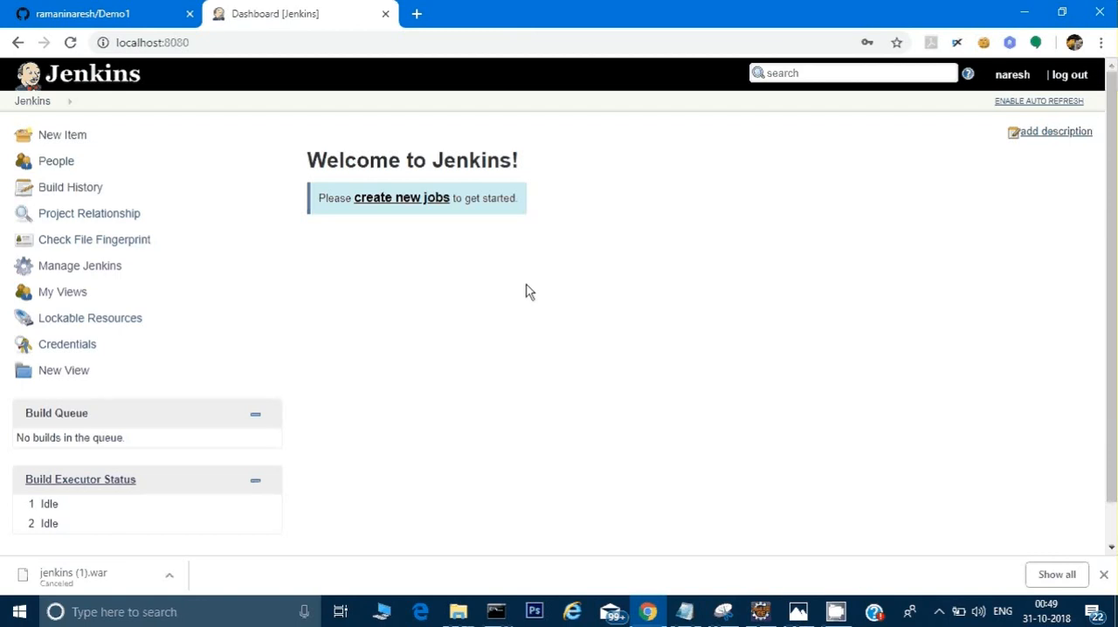
# Step: Log out of Jenkins, switch to File Explorer's thumbnail folder, and open the jenkins_Secret_Password image
pyautogui.click(1069, 75)
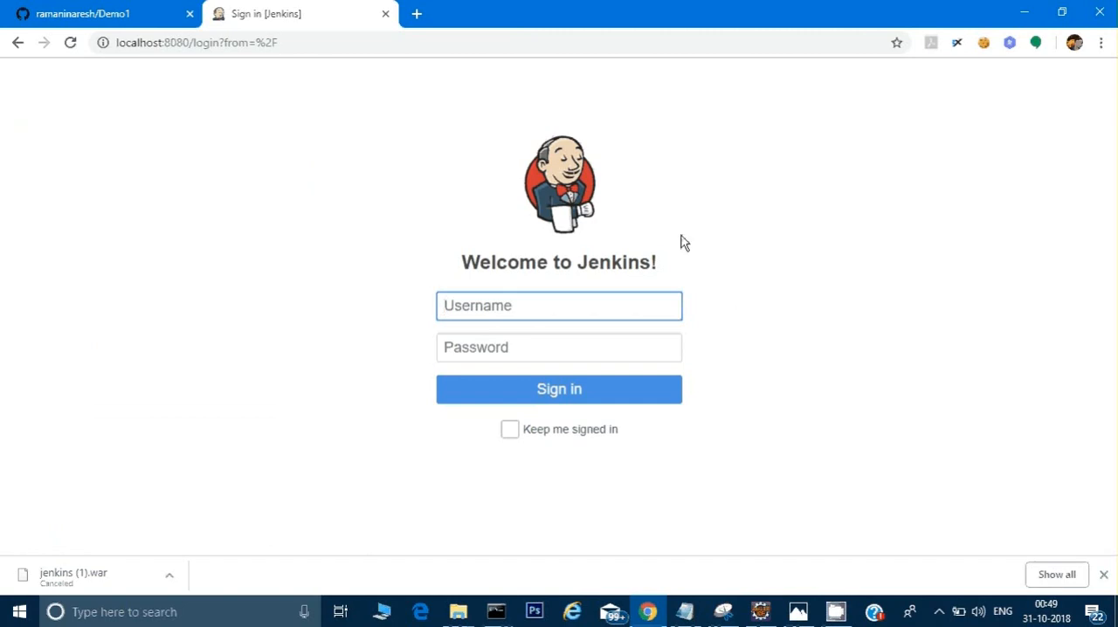
pyautogui.click(458, 612)
pyautogui.click(317, 527)
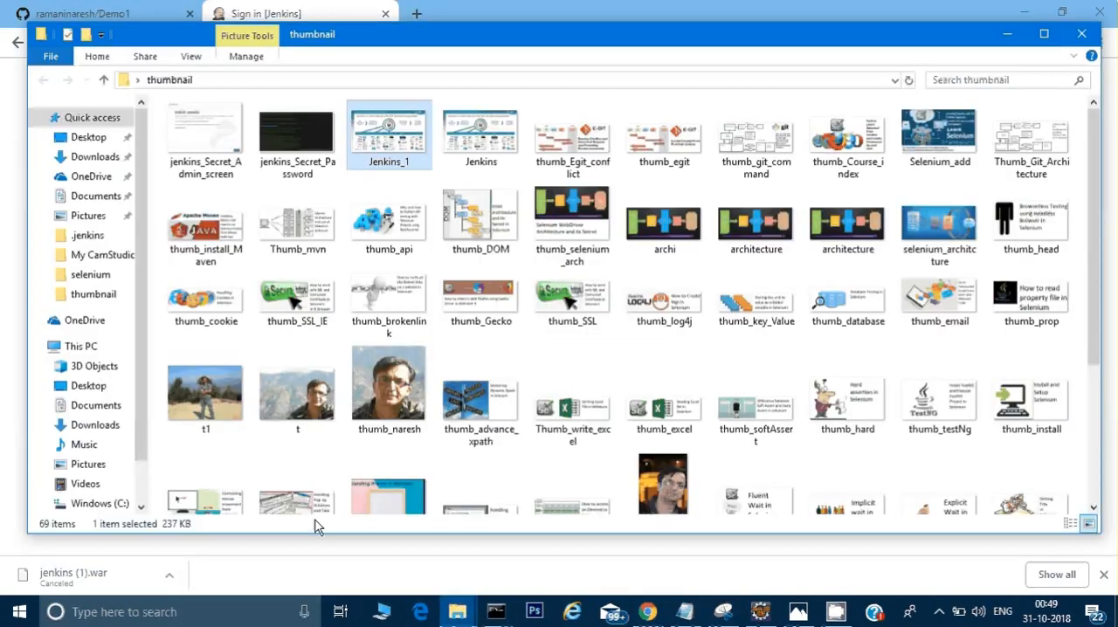
pyautogui.click(207, 173)
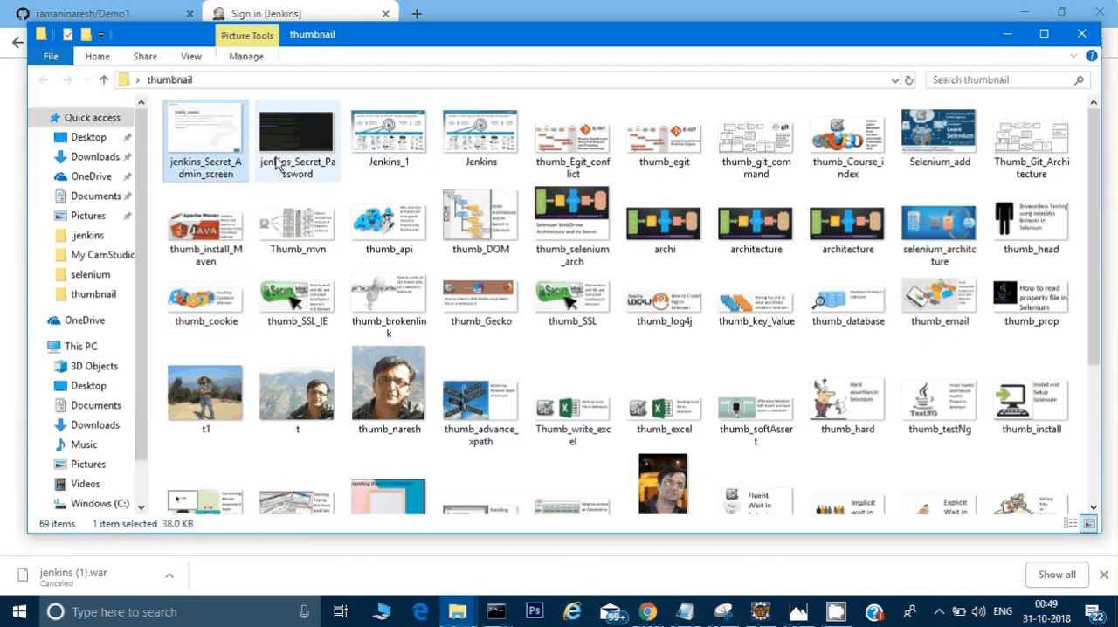
pyautogui.click(297, 144)
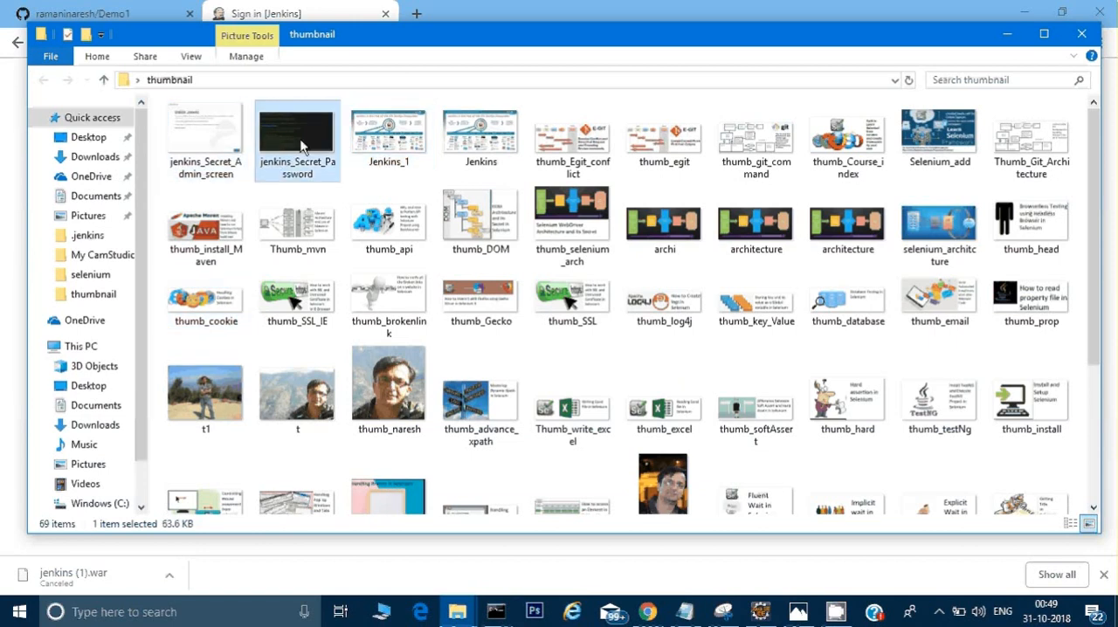
pyautogui.doubleClick(301, 146)
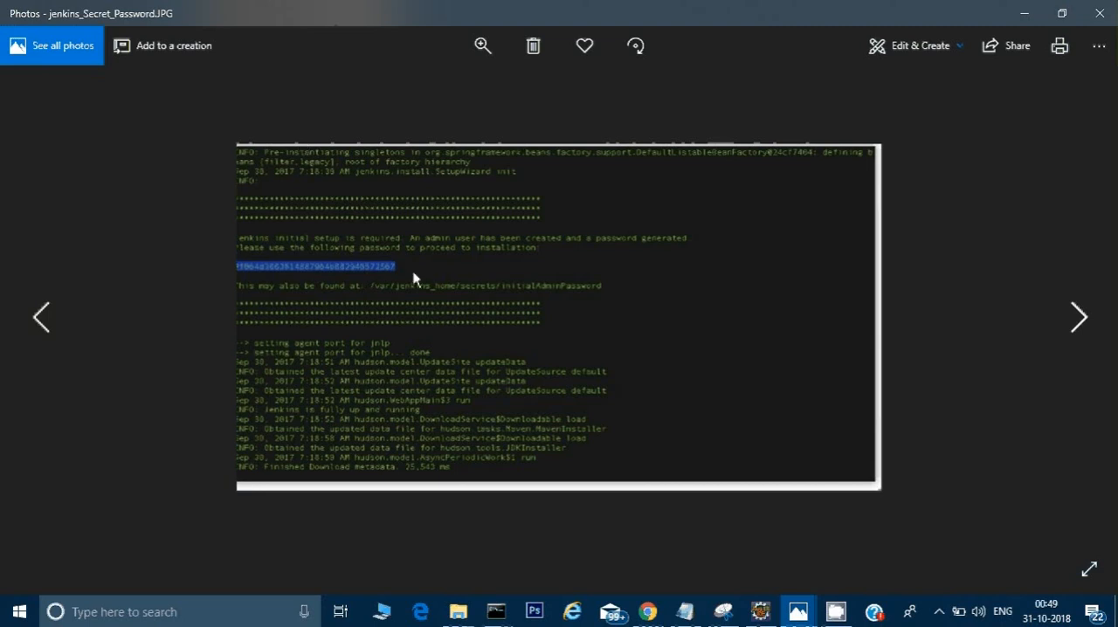
# Step: Enlarge the image to examine where the Jenkins startup log shows the generated administrator password
pyautogui.click(483, 54)
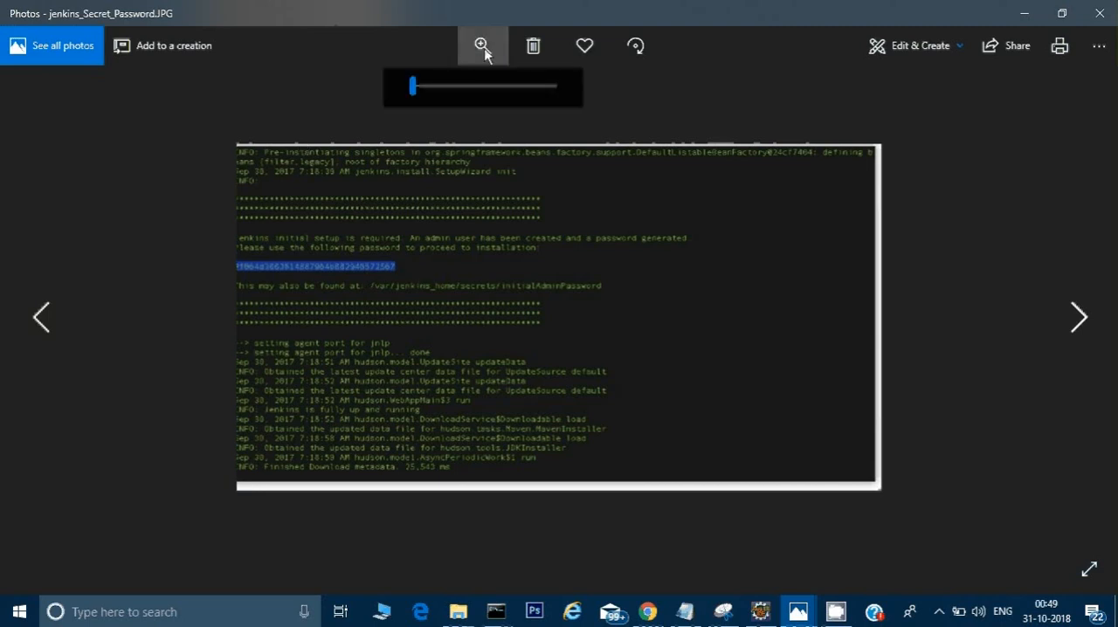
pyautogui.moveTo(414, 93); pyautogui.dragTo(436, 87)
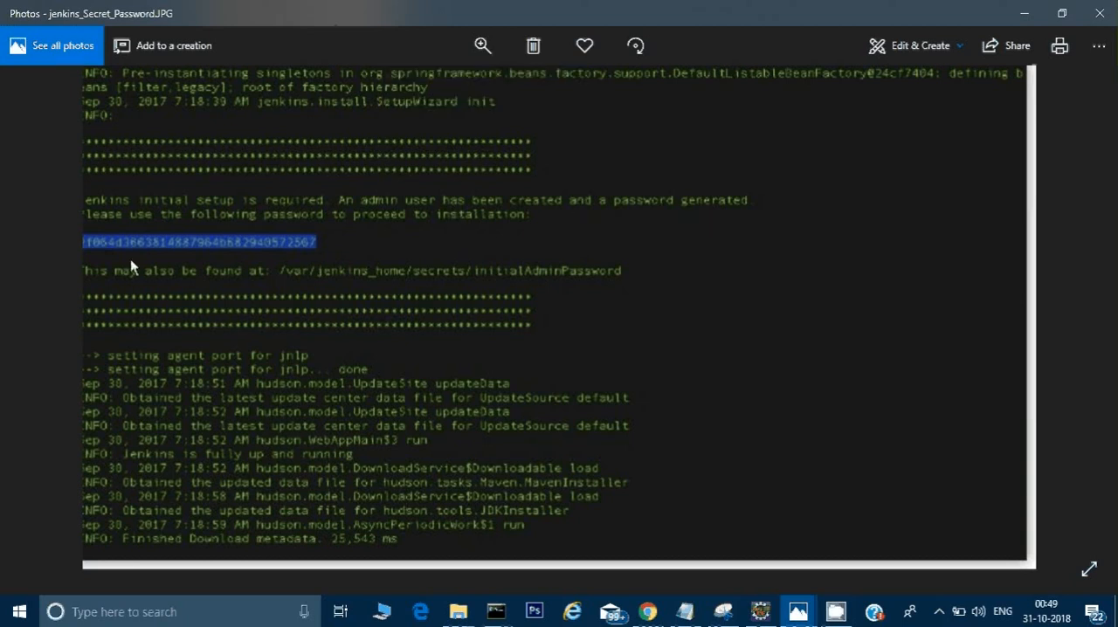
pyautogui.scroll(-2, 288, 246)
pyautogui.moveTo(505, 63)
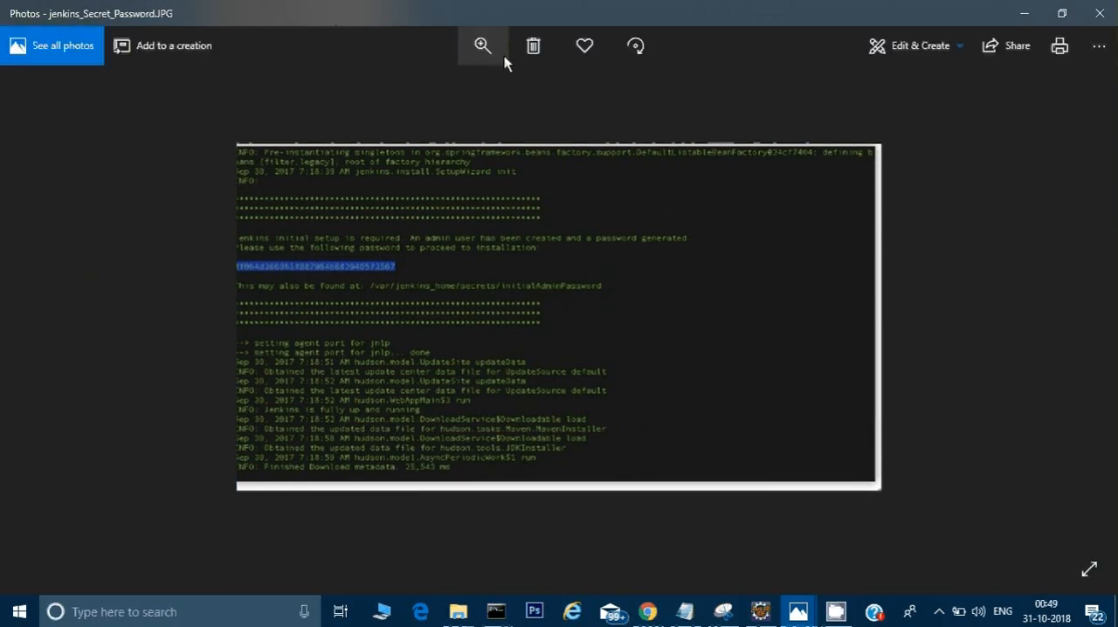
pyautogui.click(482, 45)
pyautogui.moveTo(413, 86); pyautogui.dragTo(429, 87)
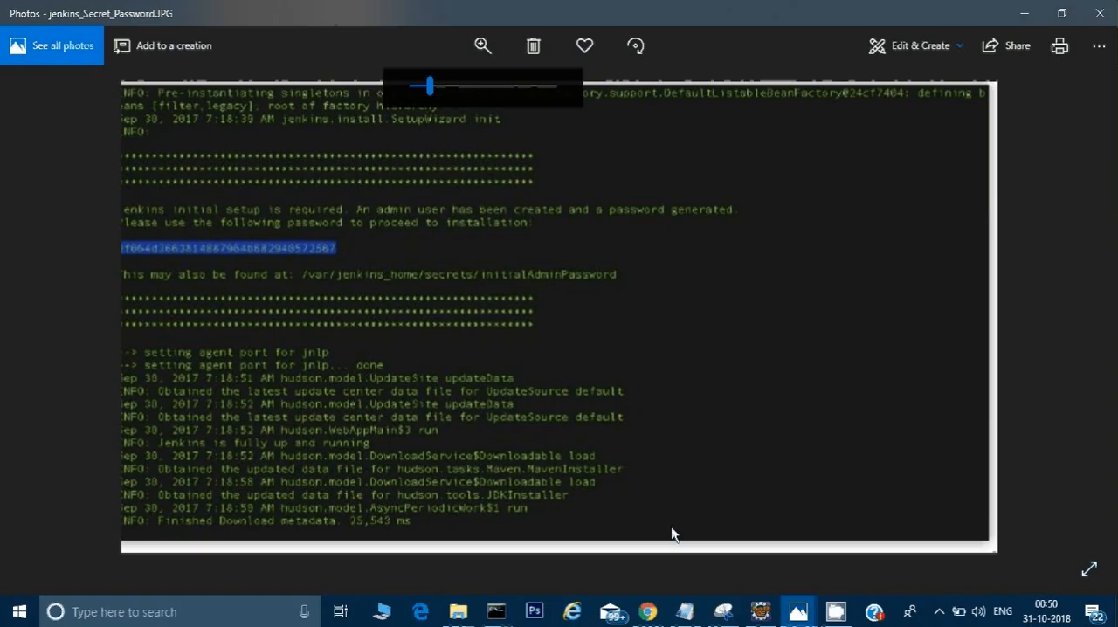
# Step: Switch to the jenkins notes in Notepad and highlight the saved admin password entry
pyautogui.click(685, 612)
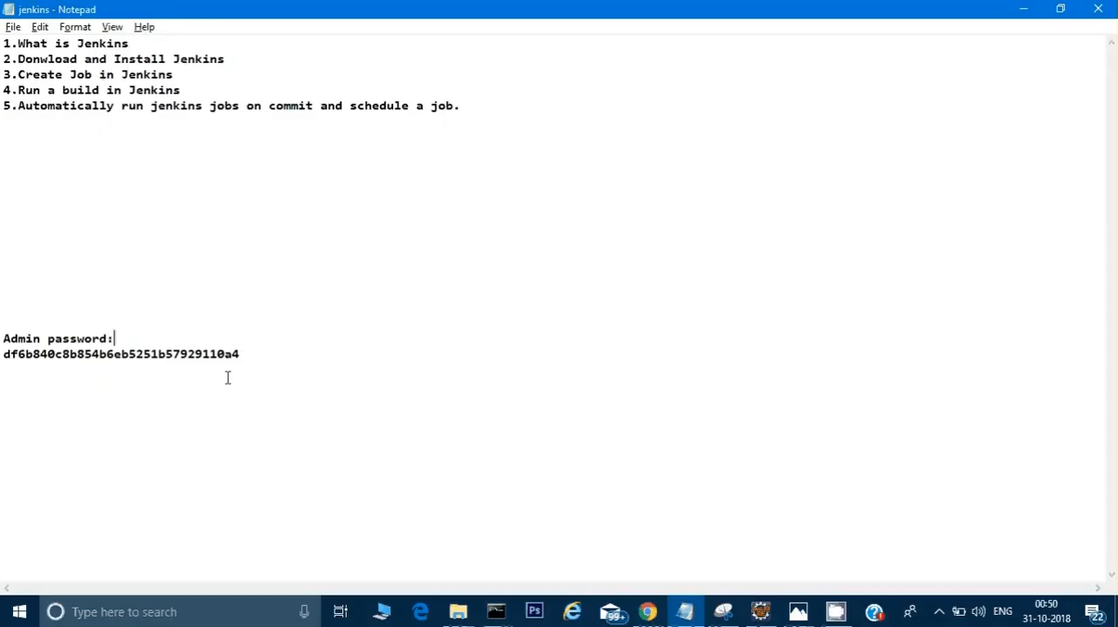
pyautogui.moveTo(2, 339); pyautogui.dragTo(262, 353)
pyautogui.click(248, 369)
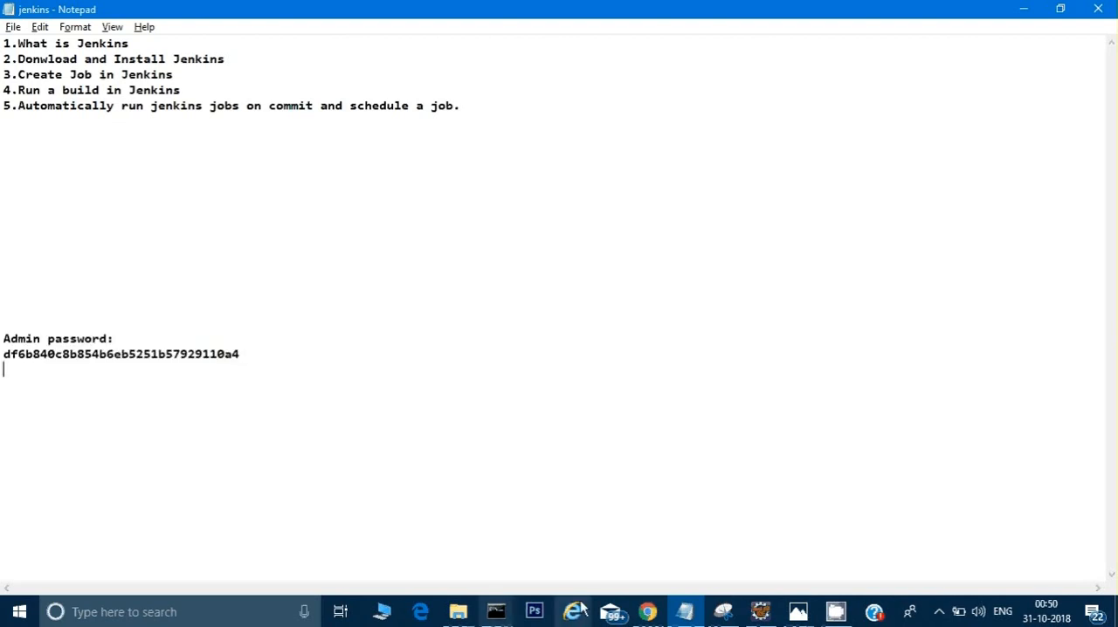
# Step: Switch back to Chrome and load localhost:8080 in the Jenkins tab
pyautogui.moveTo(655, 614)
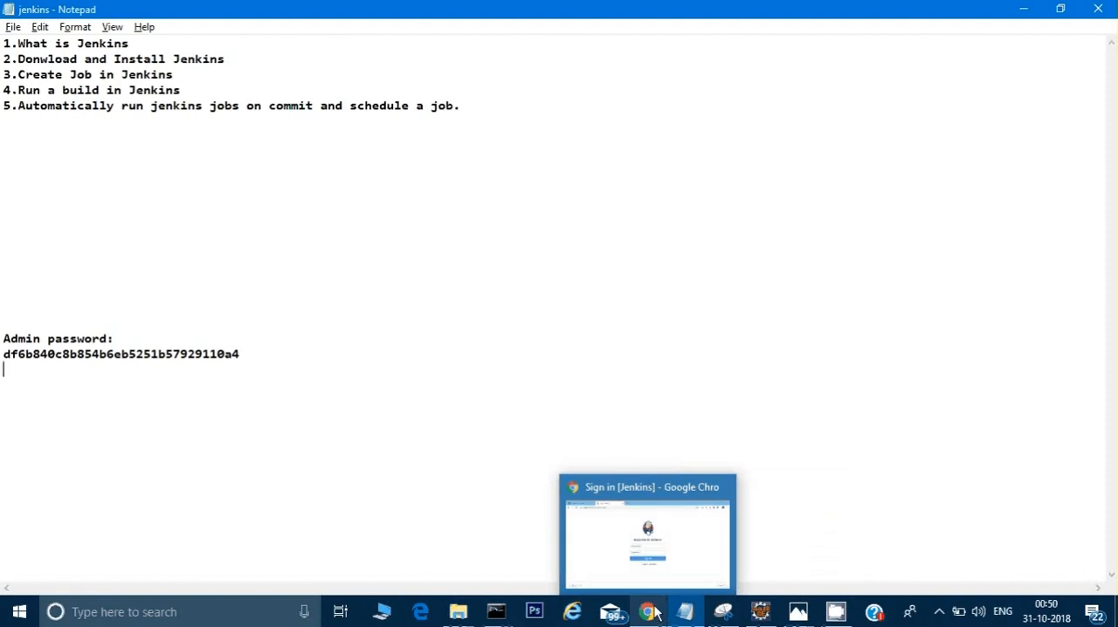
pyautogui.click(603, 568)
pyautogui.click(320, 44)
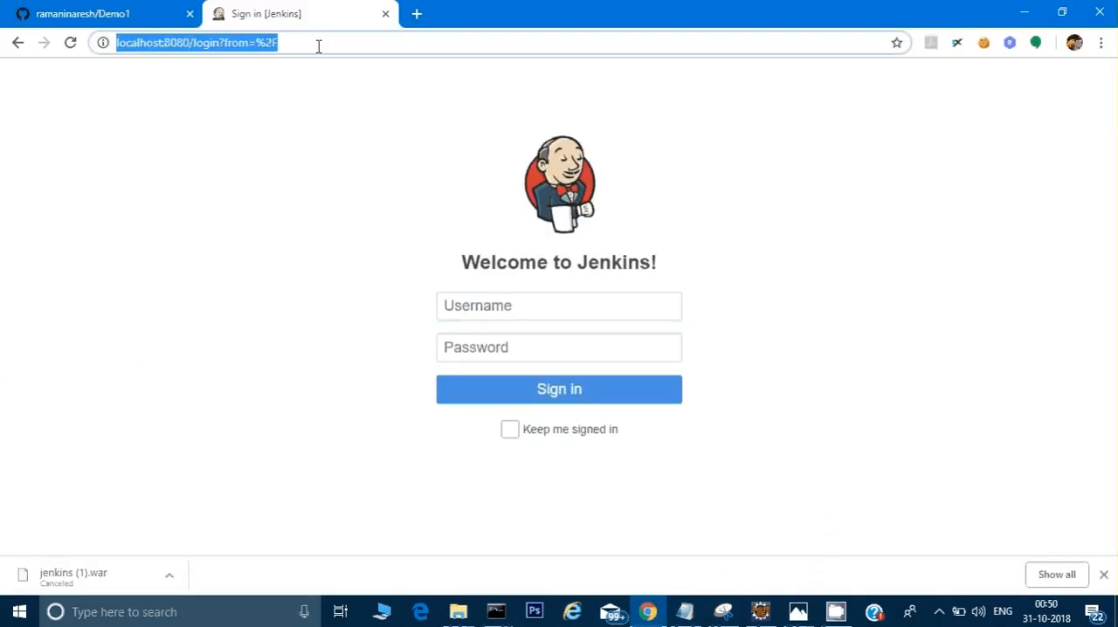
pyautogui.write('local')
pyautogui.press('Right')
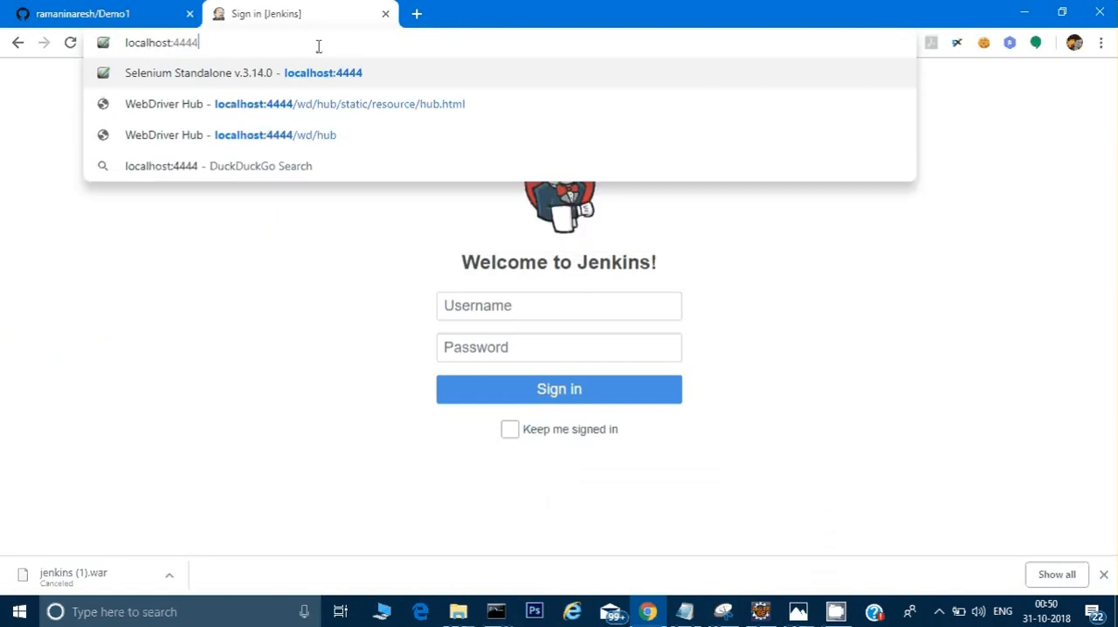
pyautogui.press('BackSpace')
pyautogui.press('BackSpace')
pyautogui.press('BackSpace')
pyautogui.press('BackSpace')
pyautogui.write('8')
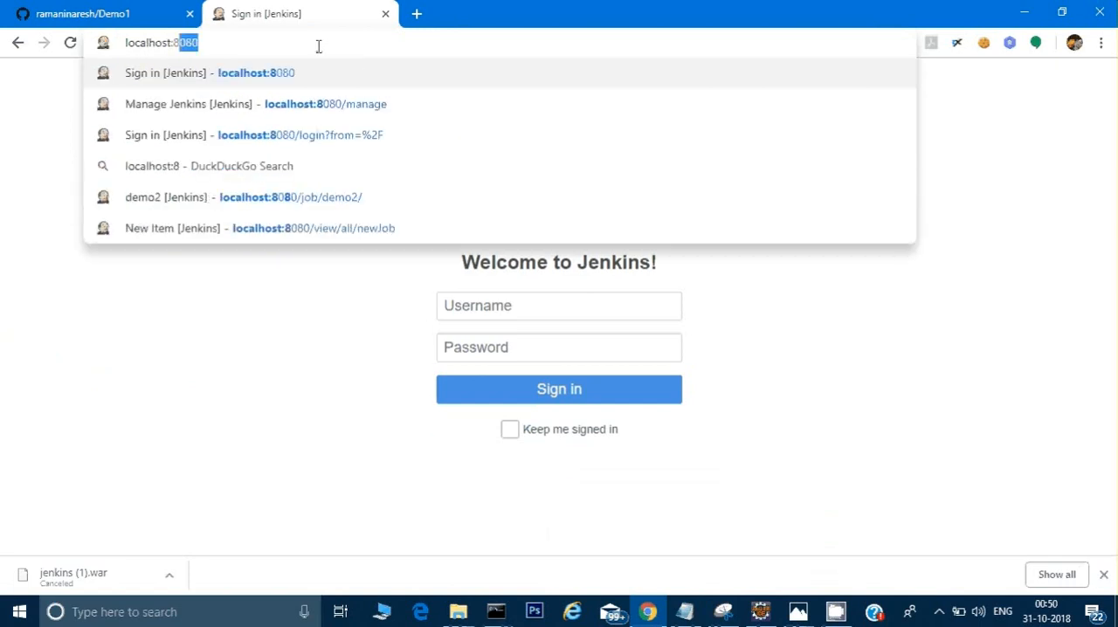
pyautogui.write('080')
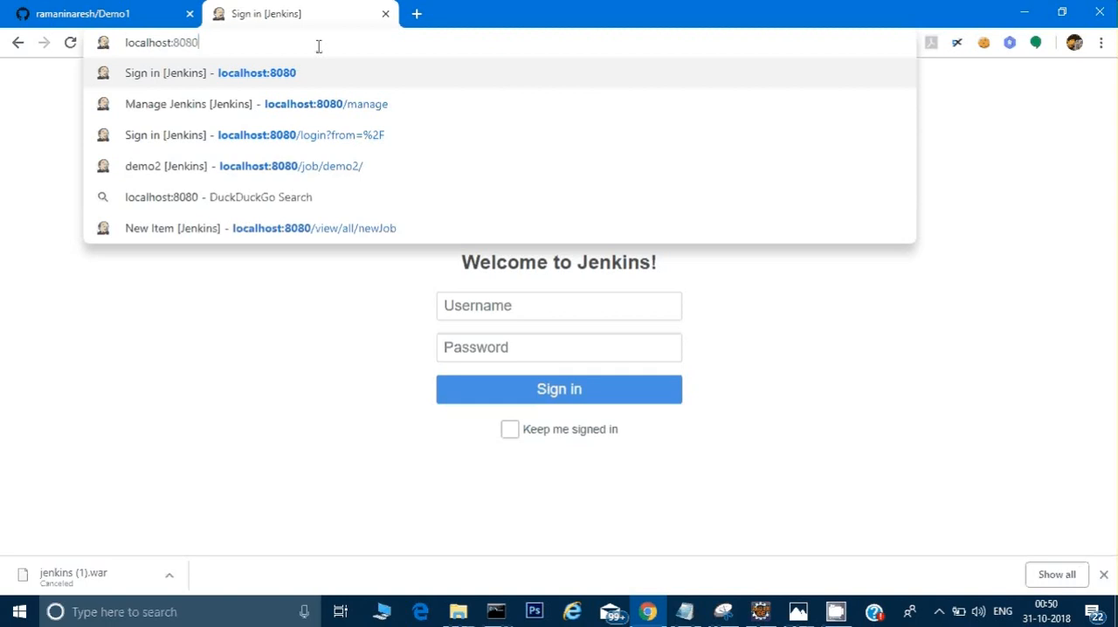
pyautogui.press('Return')
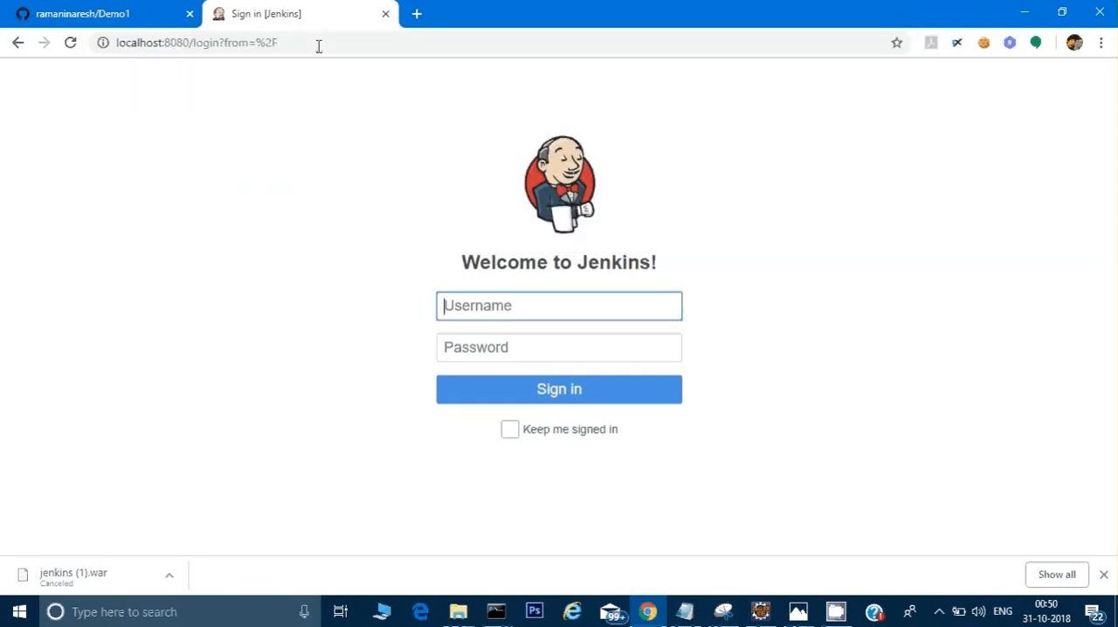
# Step: Switch to File Explorer's thumbnail folder and open the jenkins_Secret_Admin_screen image to examine the Unlock Jenkins page
pyautogui.click(458, 612)
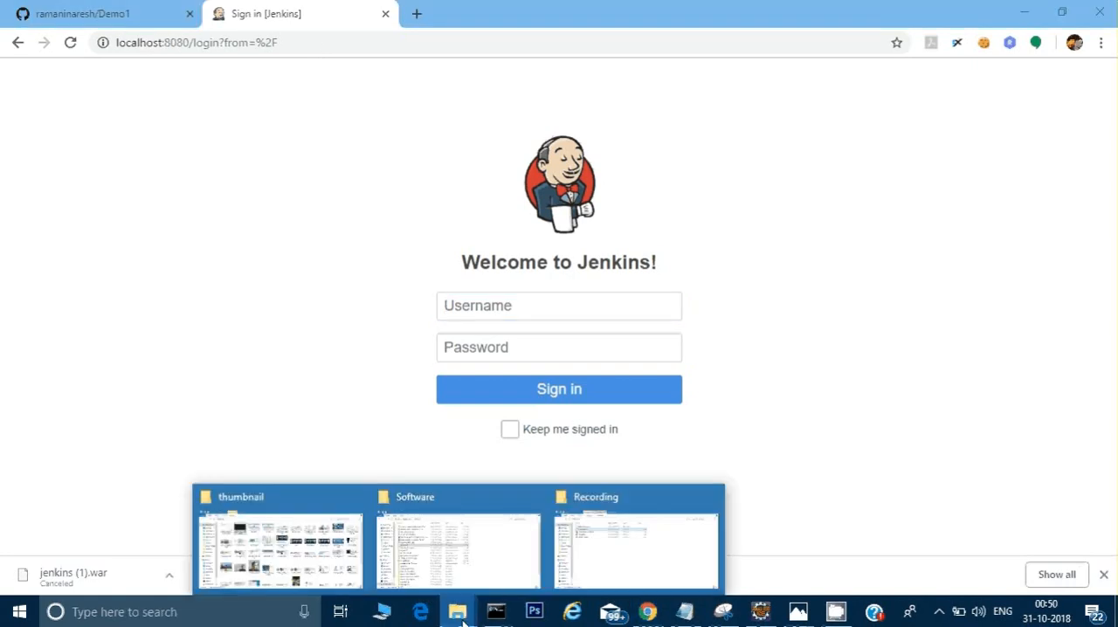
pyautogui.click(302, 580)
pyautogui.click(219, 175)
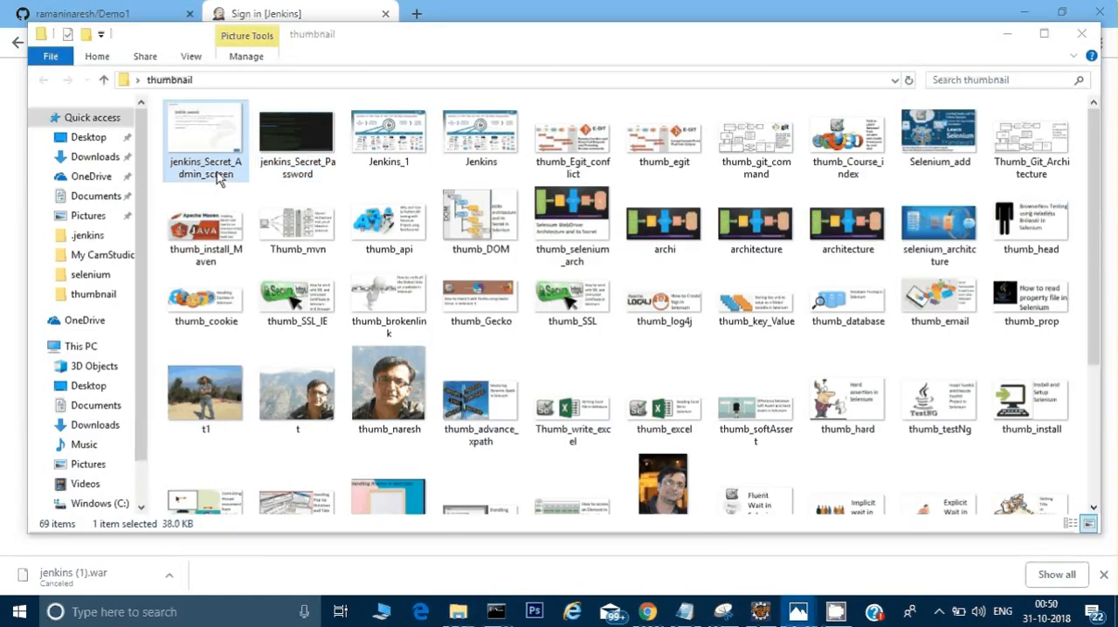
pyautogui.doubleClick(218, 175)
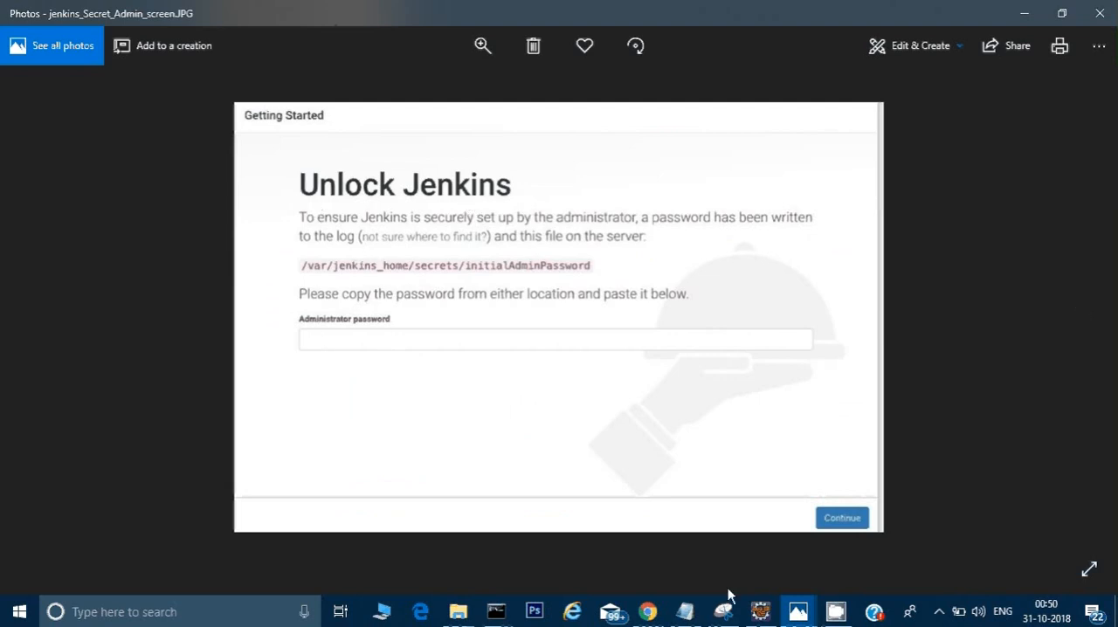
# Step: Select the saved admin password in the Notepad notes, then minimize the notes and close the Unlock Jenkins image
pyautogui.click(674, 614)
pyautogui.click(372, 297)
pyautogui.moveTo(272, 353); pyautogui.dragTo(3, 354)
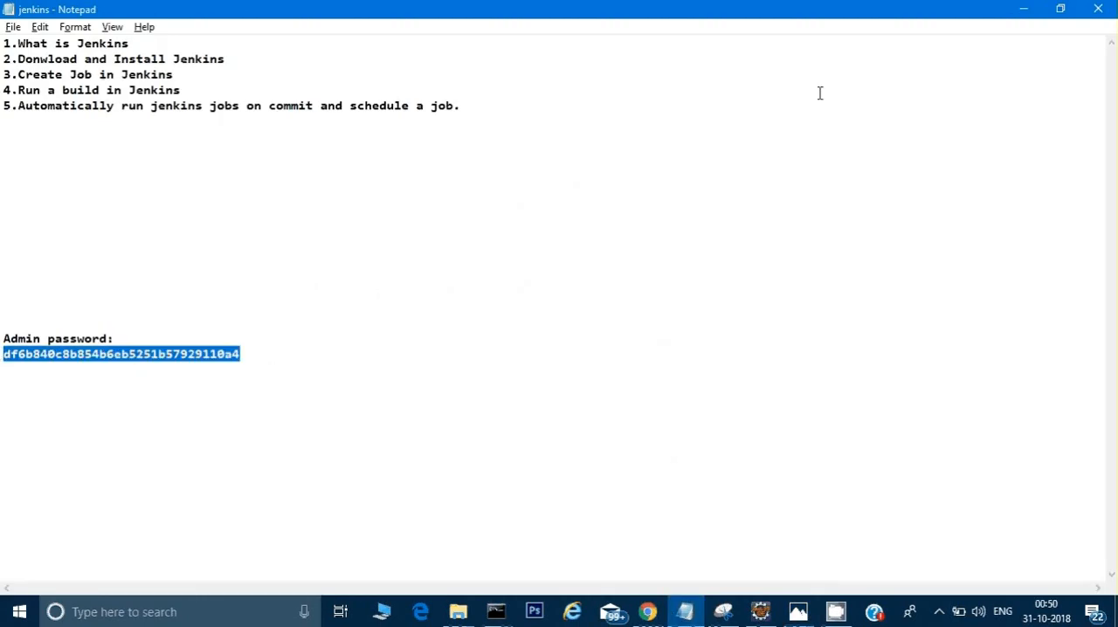
pyautogui.click(1023, 8)
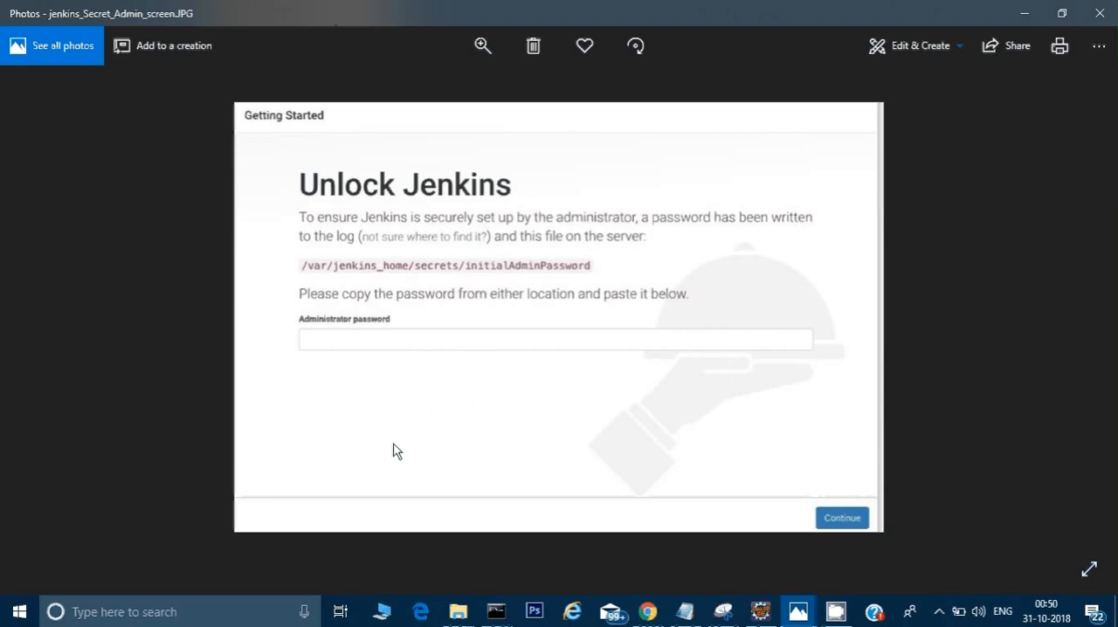
pyautogui.click(1098, 18)
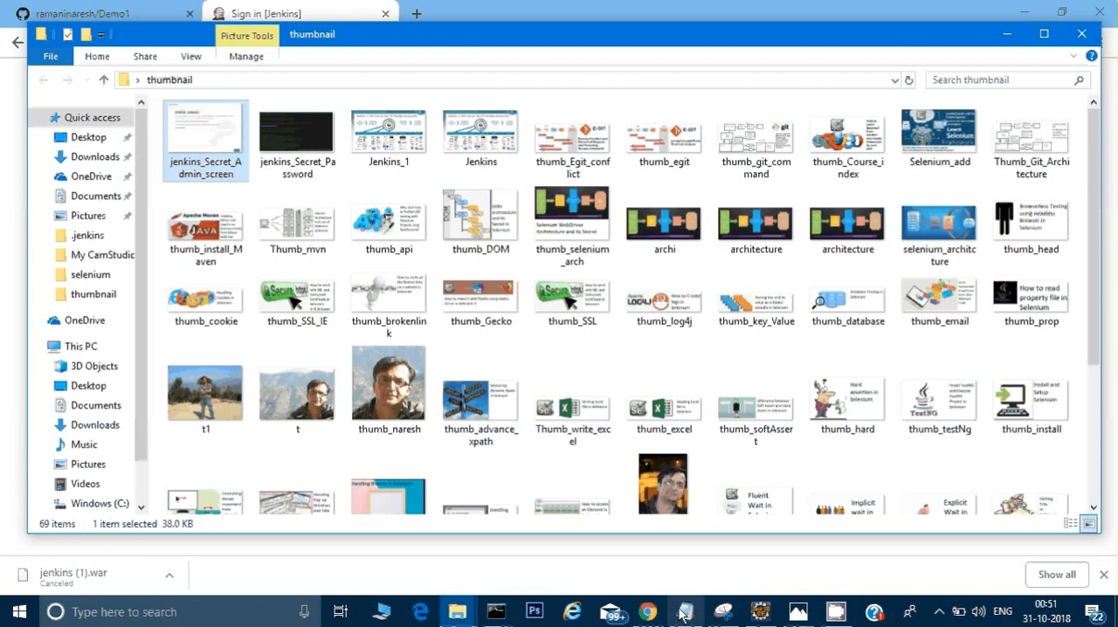
# Step: Switch to Chrome and sign in to Jenkins with the administrator username and the account password
pyautogui.click(647, 611)
pyautogui.click(501, 305)
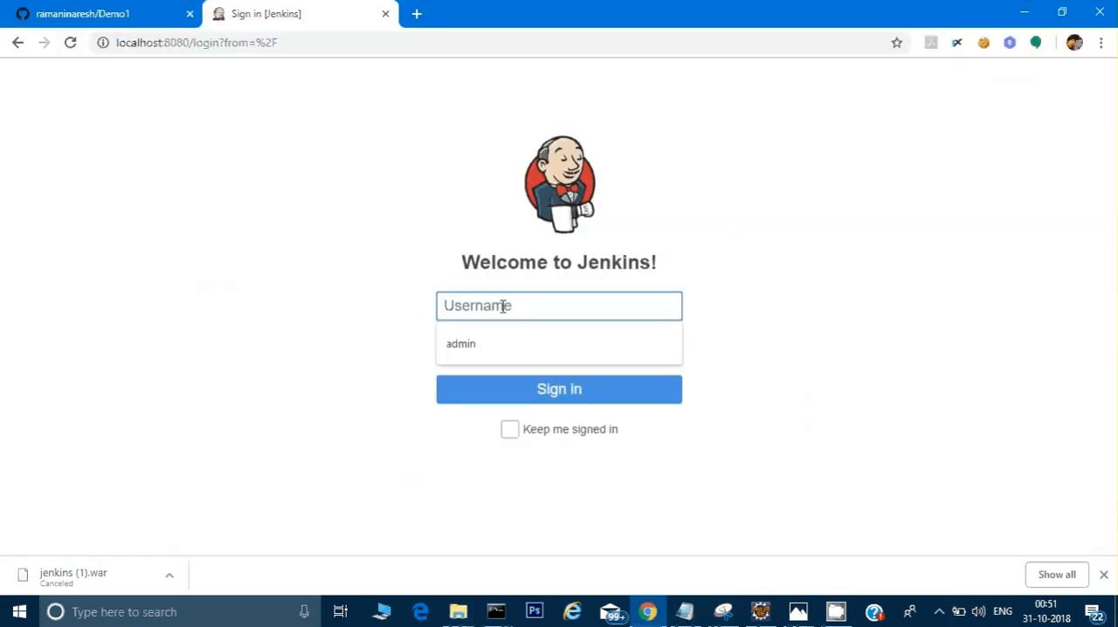
pyautogui.press('Down')
pyautogui.press('Tab')
pyautogui.write('admin')
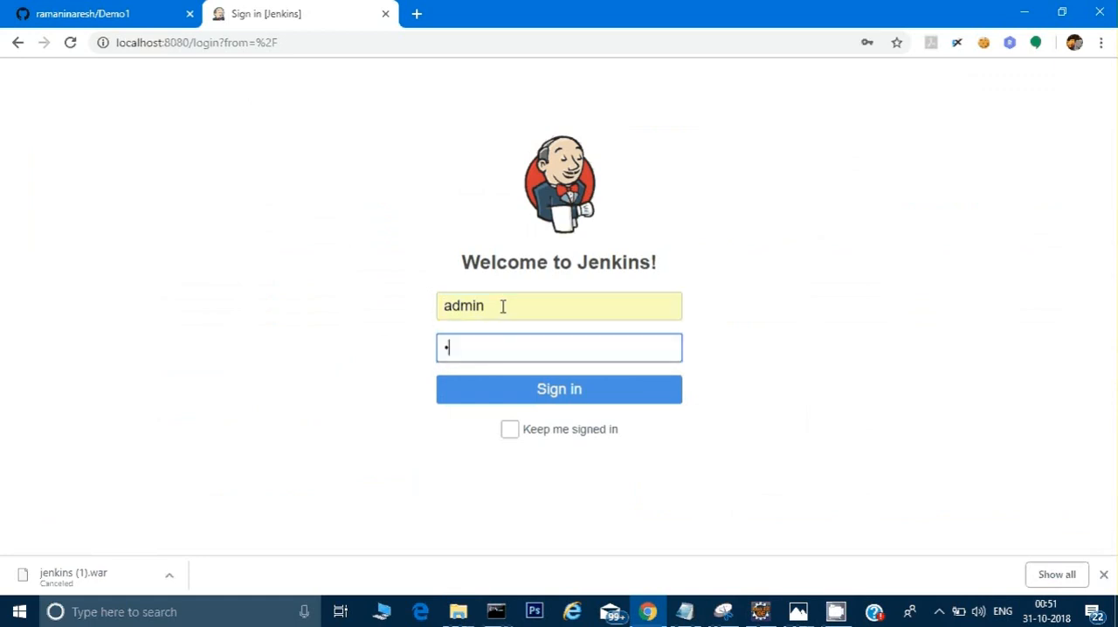
pyautogui.press('Return')
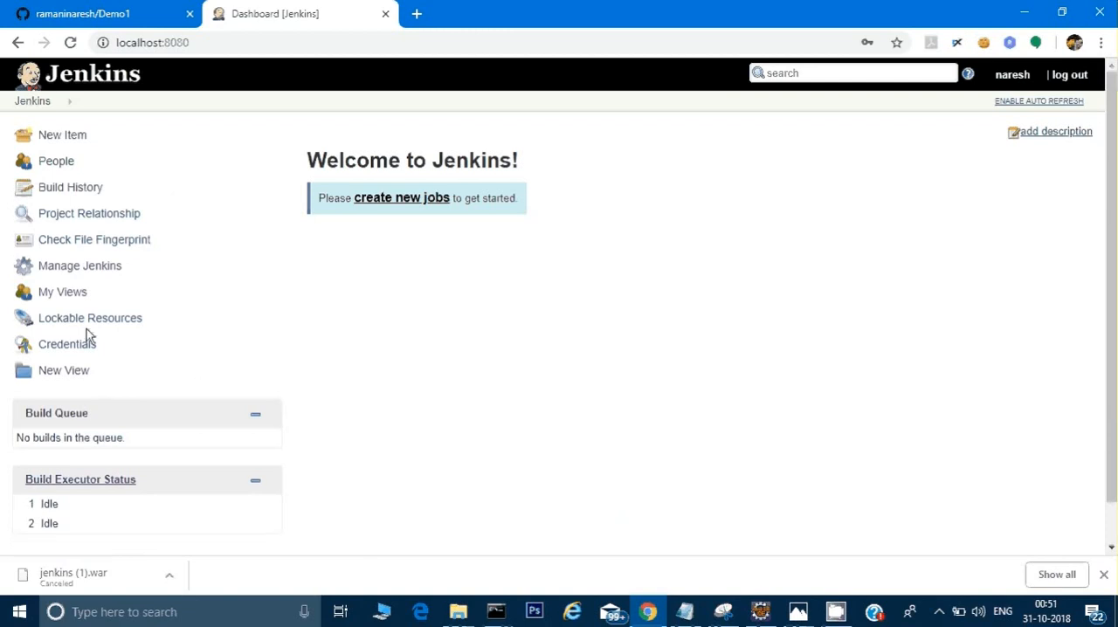
# Step: Open the Plugin Manager from Manage Jenkins and view the available and installed plugin lists
pyautogui.click(102, 276)
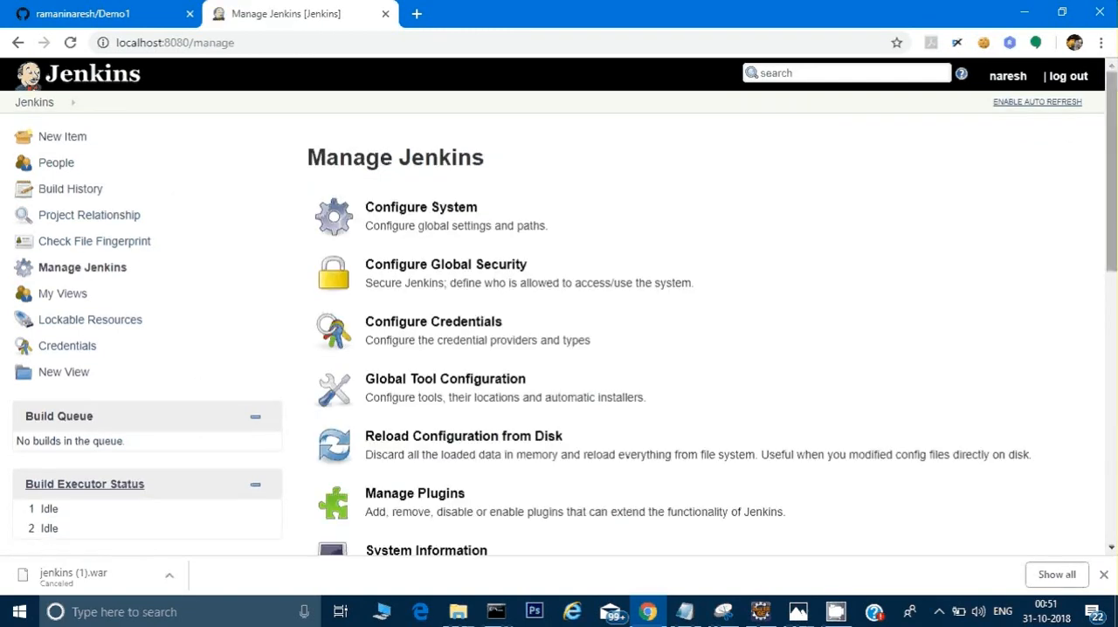
pyautogui.moveTo(1109, 173); pyautogui.dragTo(1108, 256)
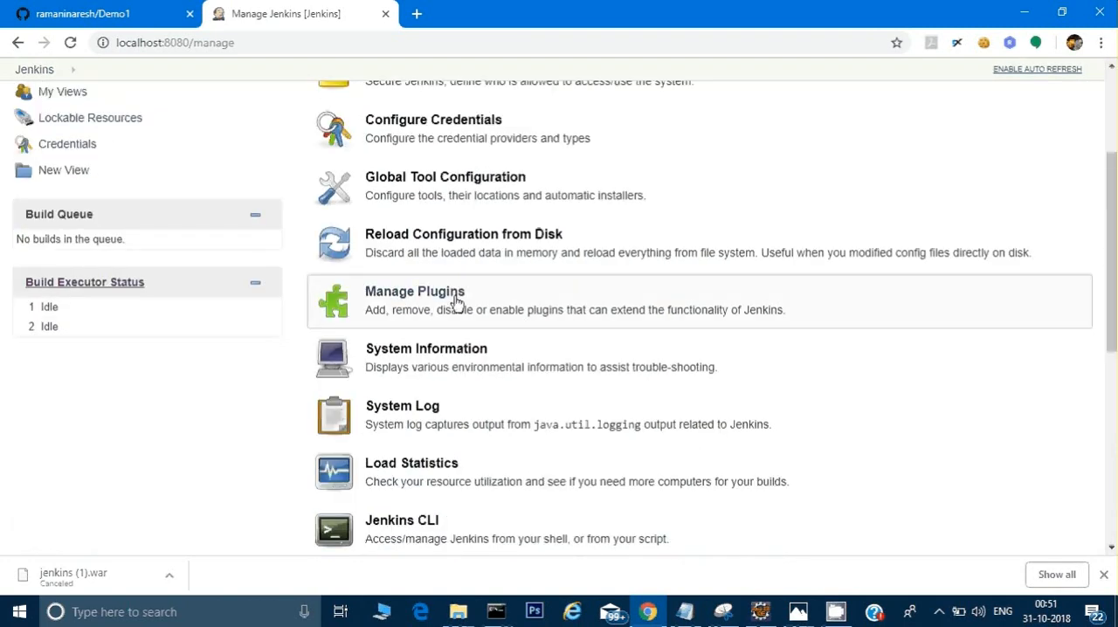
pyautogui.click(887, 238)
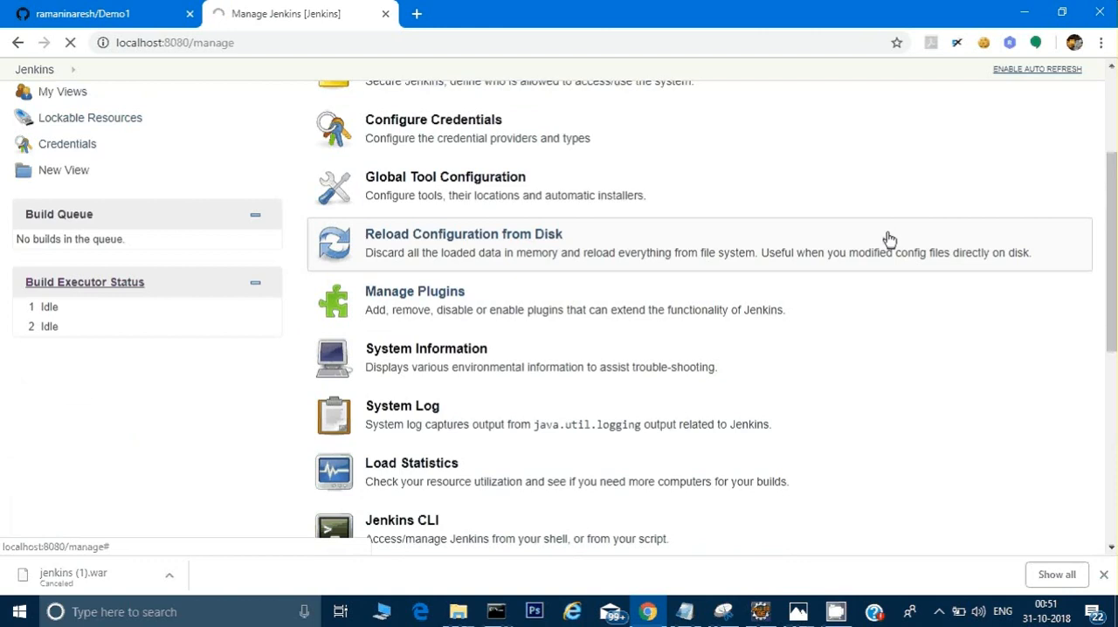
pyautogui.click(429, 298)
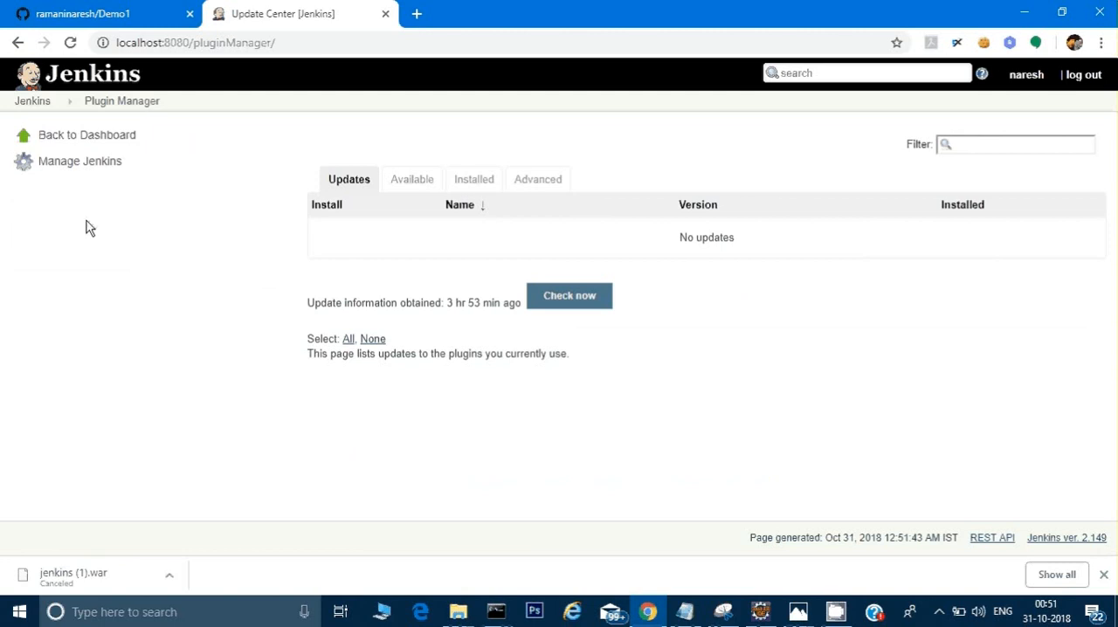
pyautogui.click(407, 189)
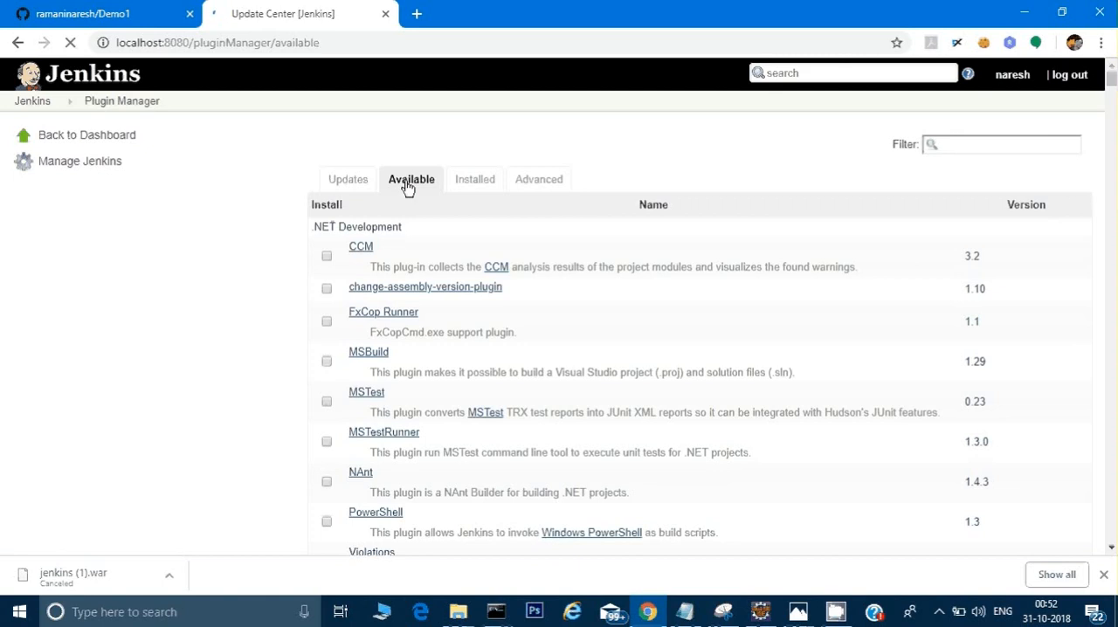
pyautogui.click(468, 185)
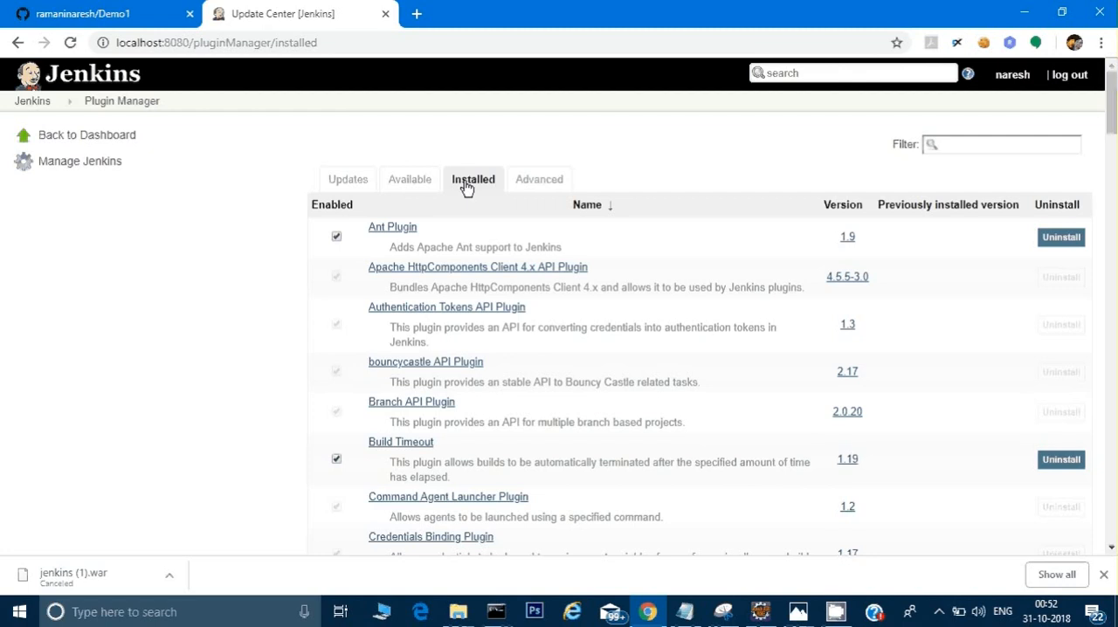
# Step: Search the available plugins in the Plugin Manager for "testng"
pyautogui.click(420, 190)
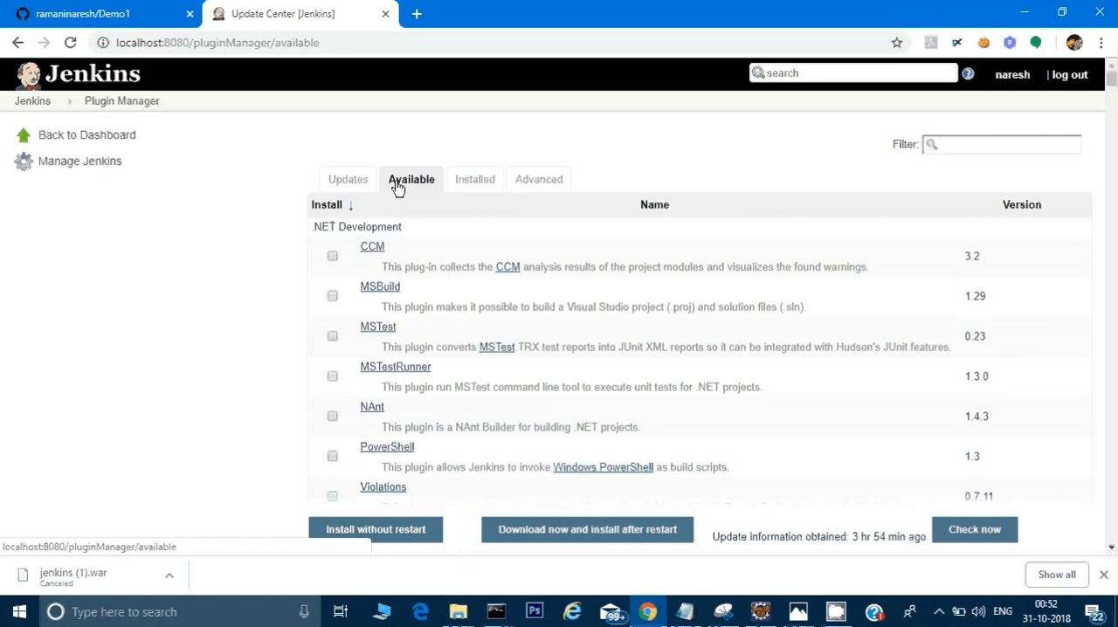
pyautogui.click(955, 147)
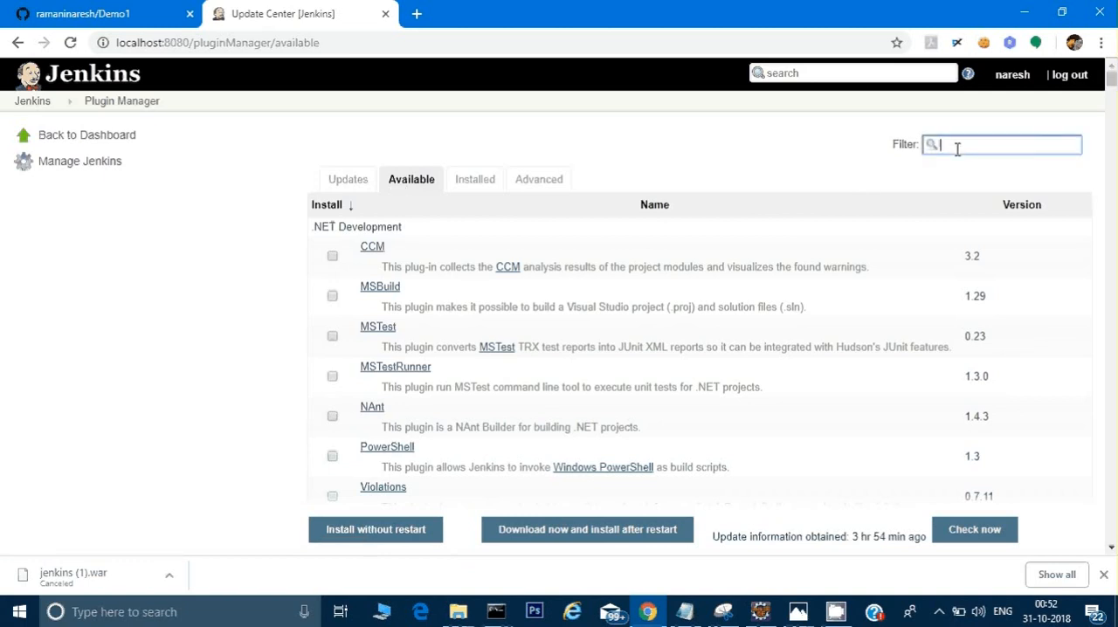
pyautogui.write('tes')
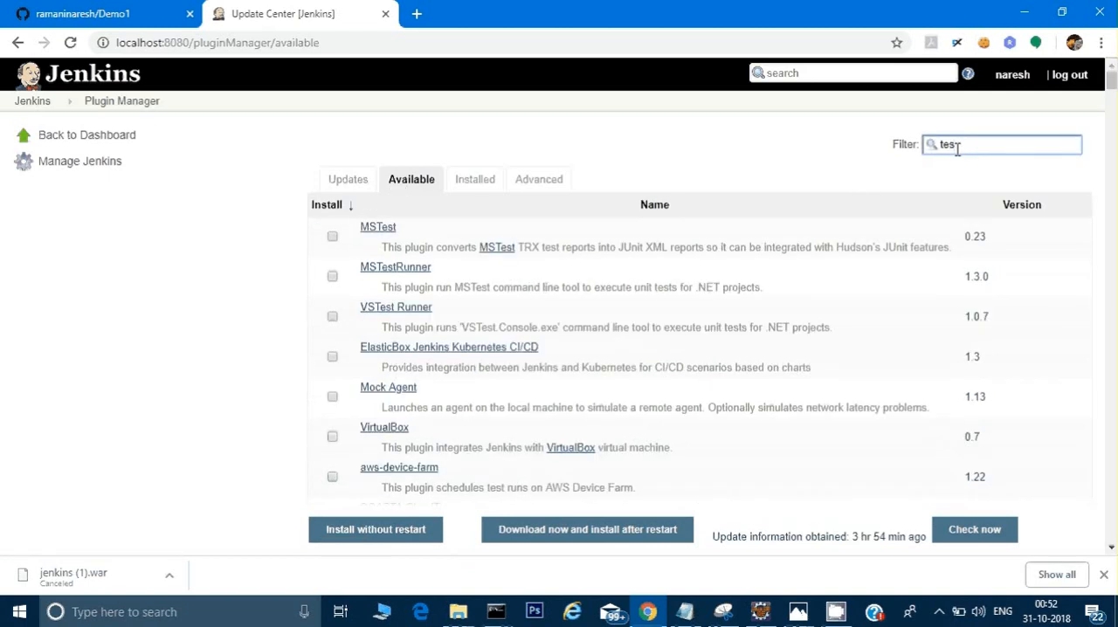
pyautogui.write('tng')
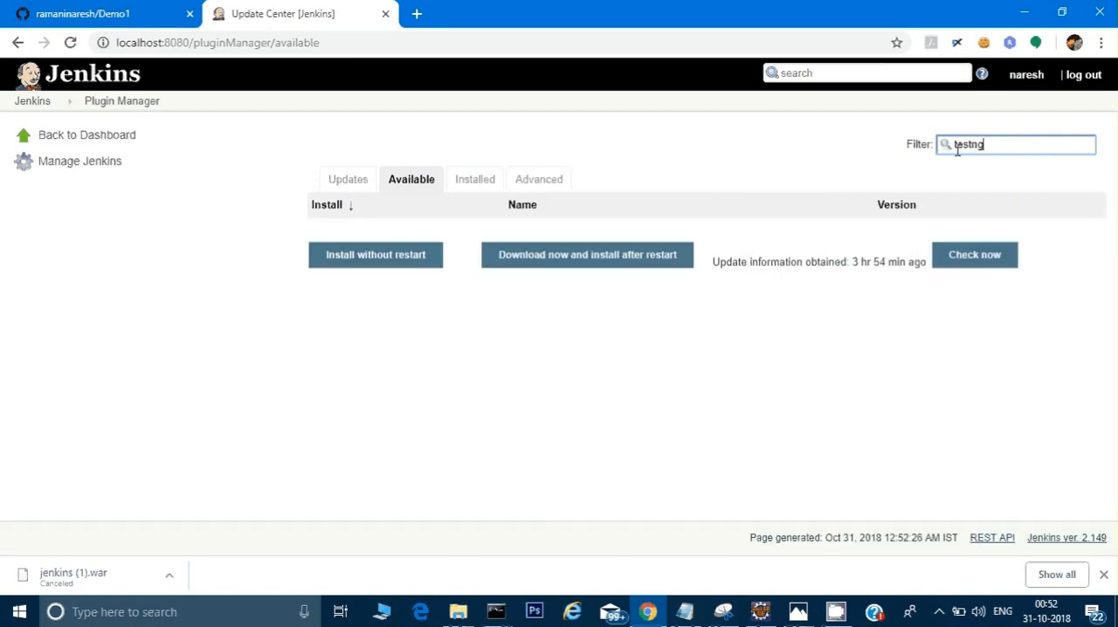
# Step: Search the available plugins for "git" in place of the previous term, then clear the filter
pyautogui.press('BackSpace')
pyautogui.press('BackSpace')
pyautogui.press('BackSpace')
pyautogui.press('BackSpace')
pyautogui.press('BackSpace')
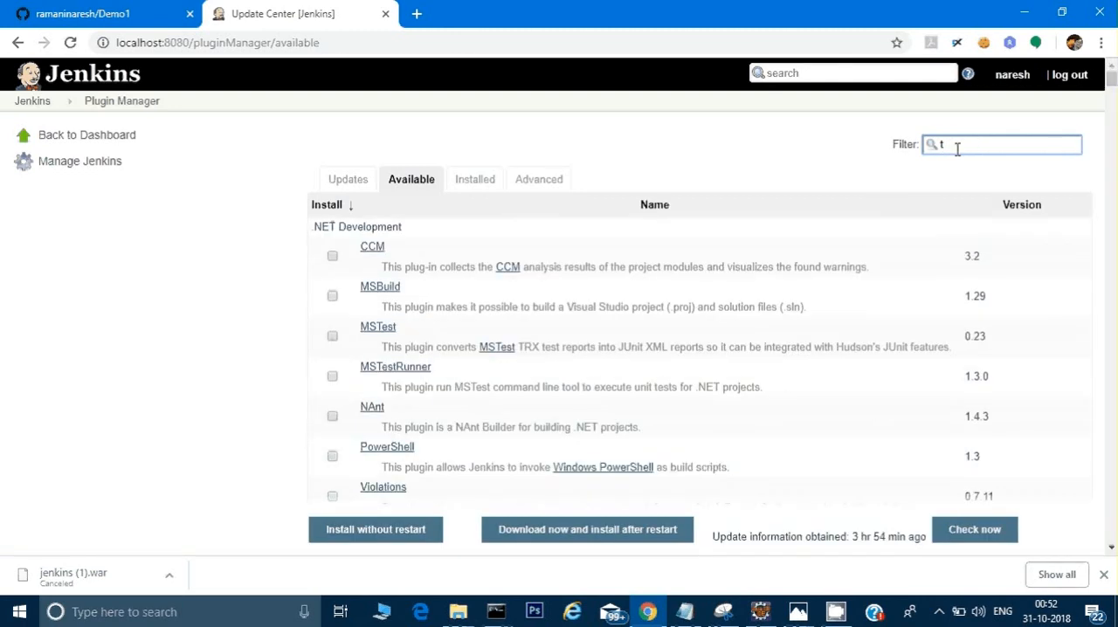
pyautogui.write('git')
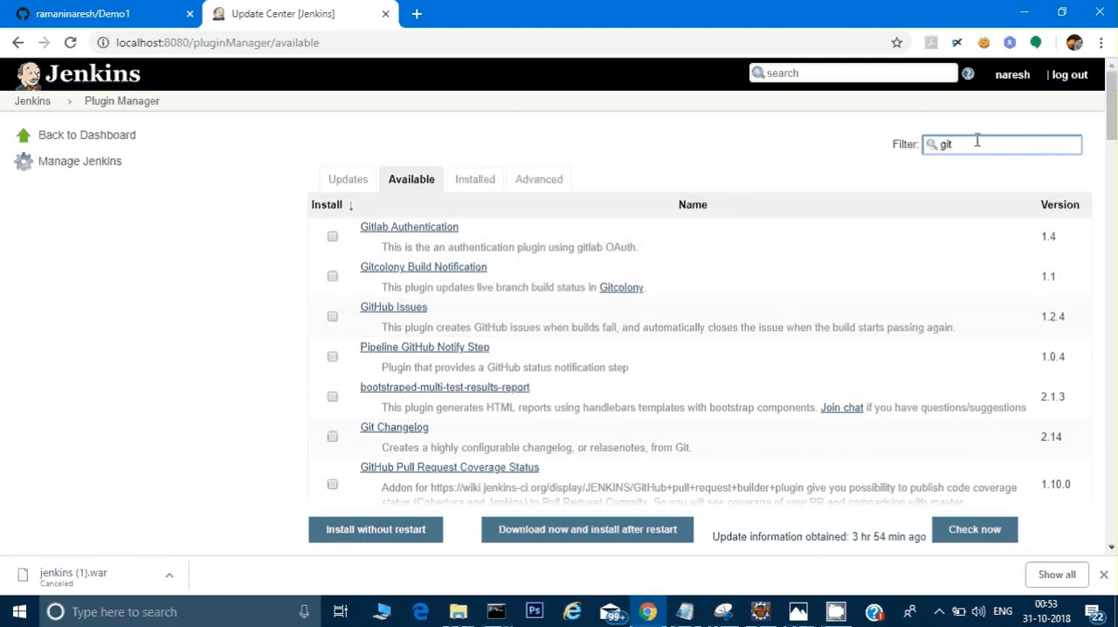
pyautogui.press('BackSpace')
pyautogui.press('BackSpace')
pyautogui.press('BackSpace')
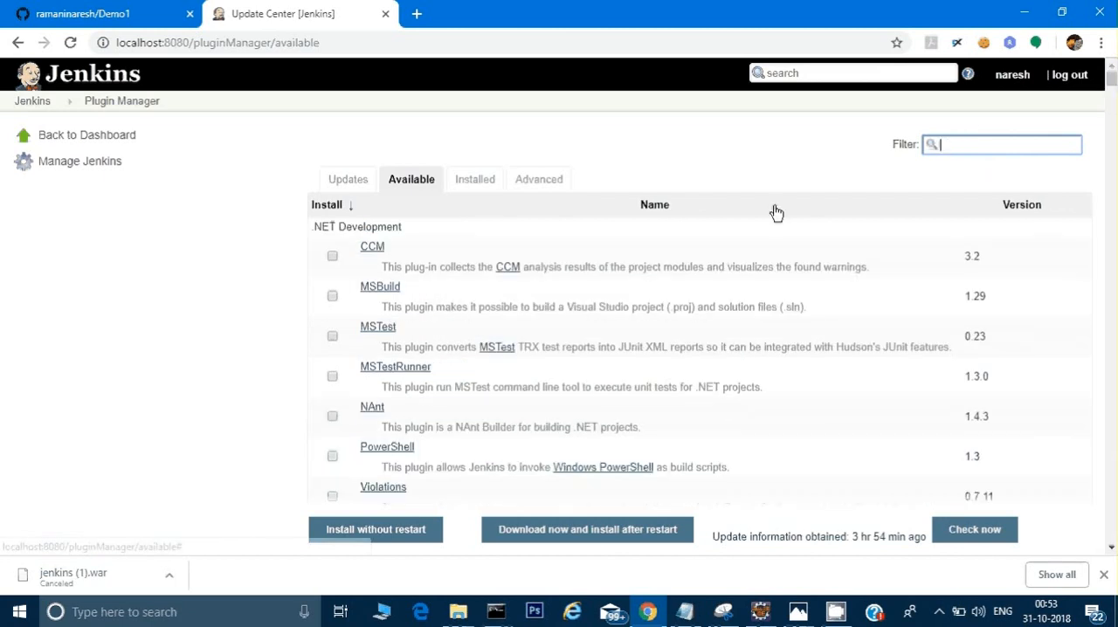
# Step: Filter the installed plugins by "git" and look through the Git and GitHub entries
pyautogui.click(475, 189)
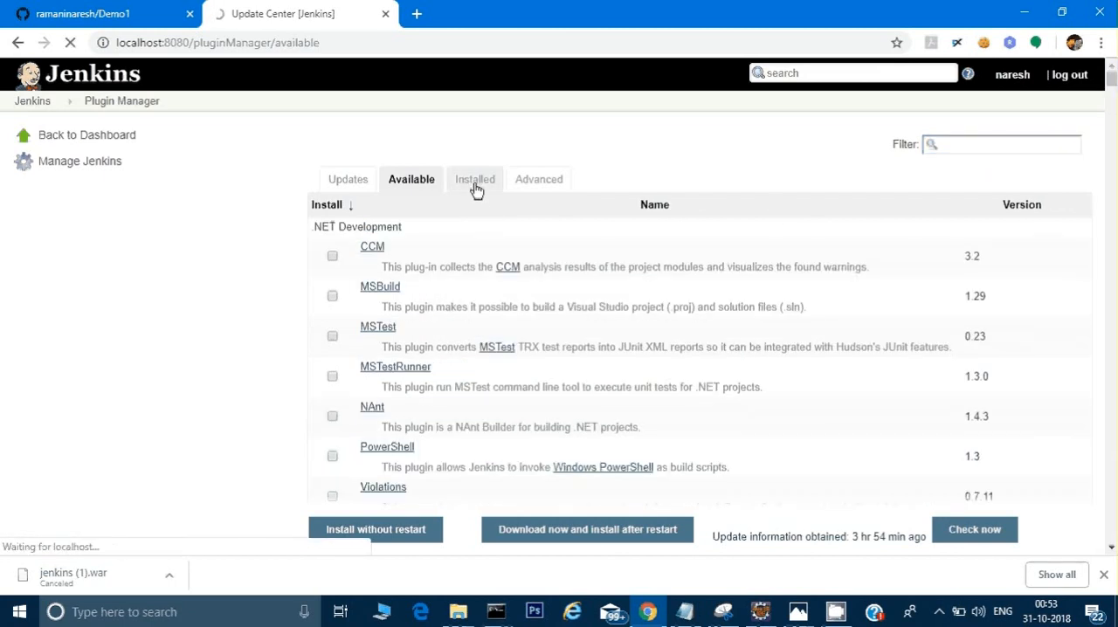
pyautogui.click(475, 187)
pyautogui.click(992, 150)
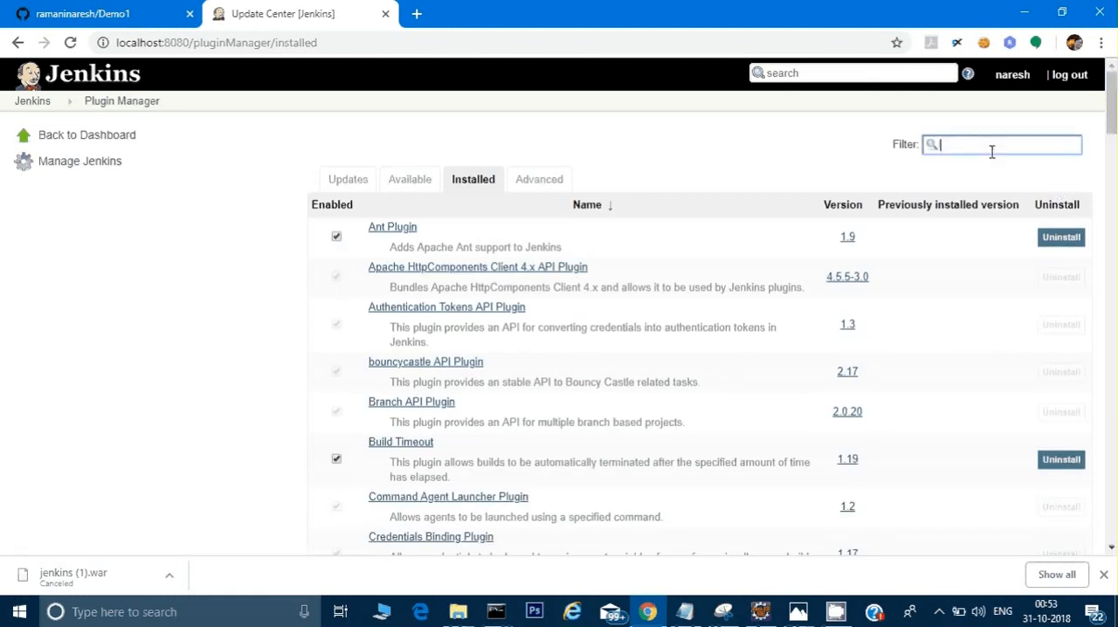
pyautogui.write('git')
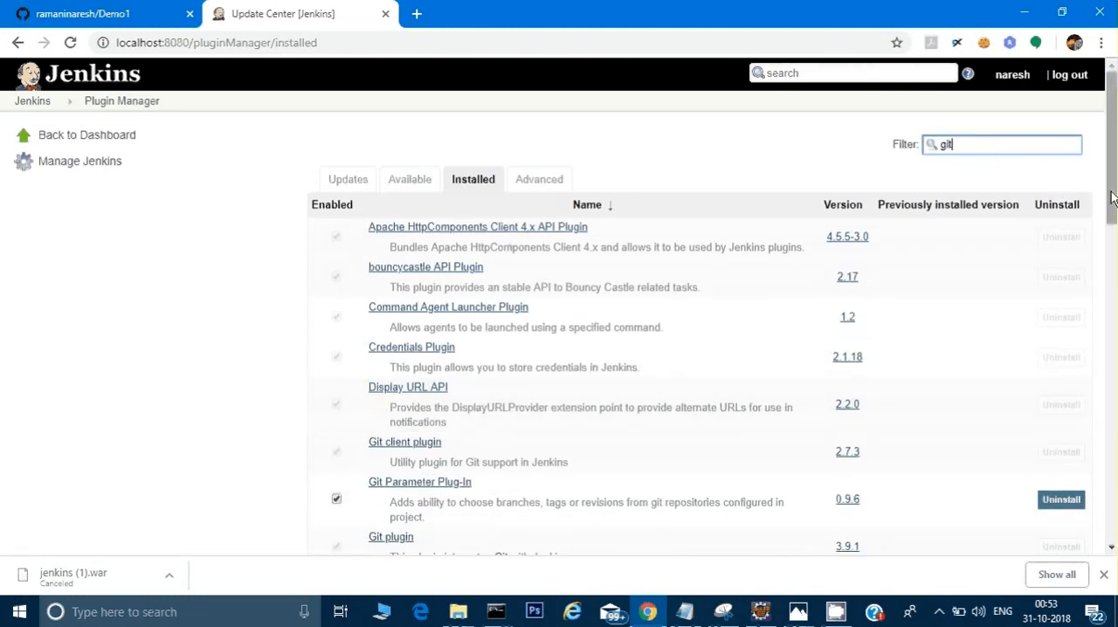
pyautogui.scroll(-1, 1110, 175)
pyautogui.scroll(-2, 1110, 175)
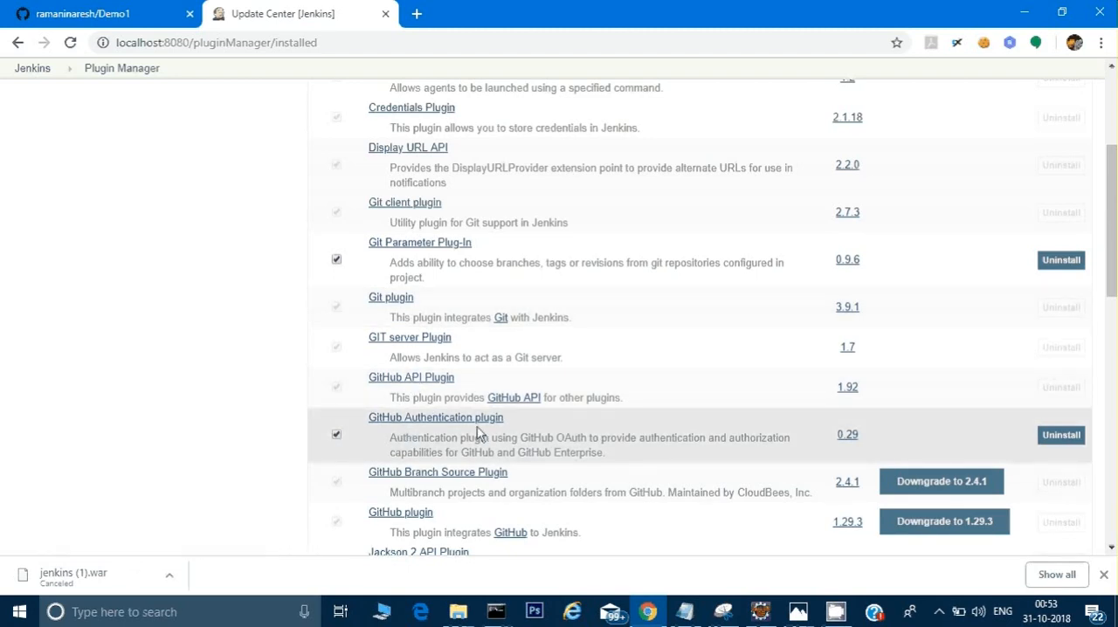
# Step: Filter the installed plugins by "maven" and look through the Maven entries
pyautogui.scroll(3, 531, 424)
pyautogui.doubleClick(989, 144)
pyautogui.write('maven')
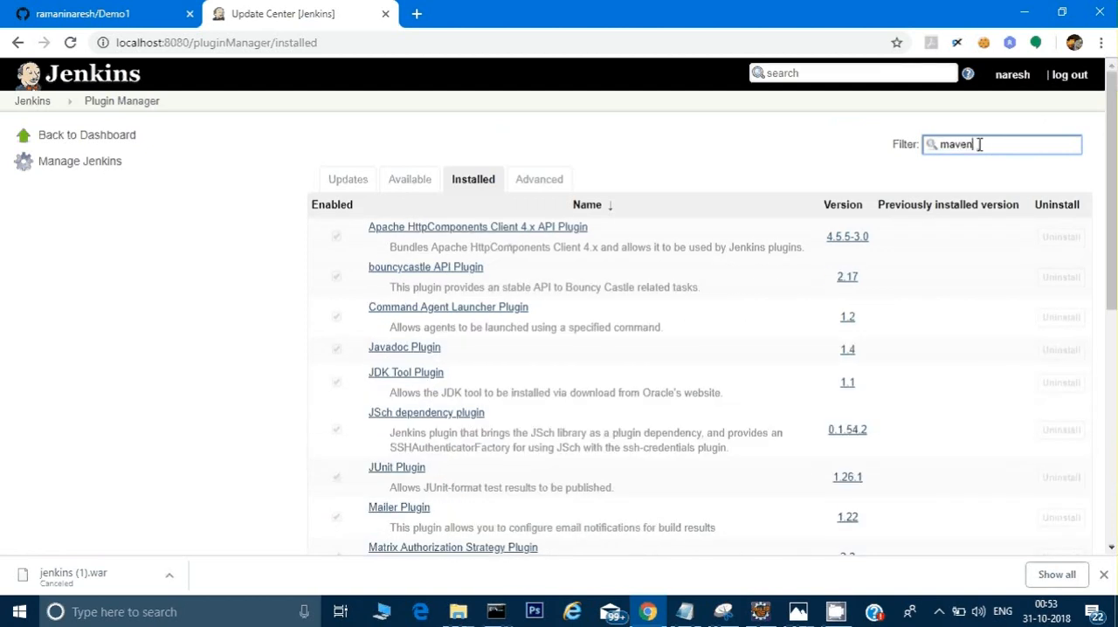
pyautogui.moveTo(1113, 194); pyautogui.dragTo(1091, 320)
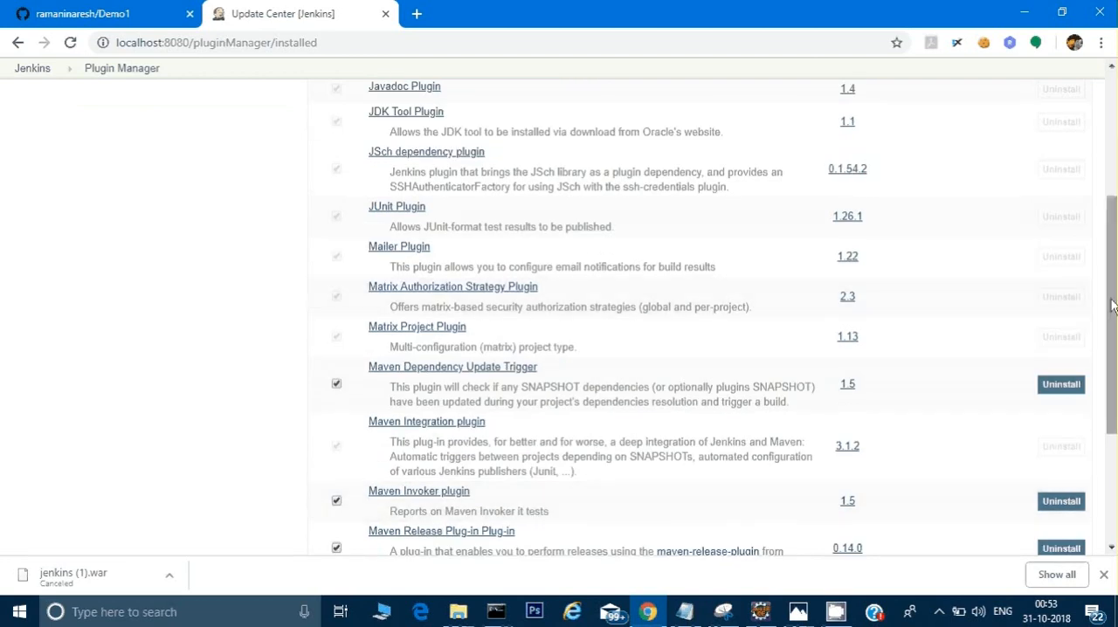
pyautogui.scroll(-3, 569, 492)
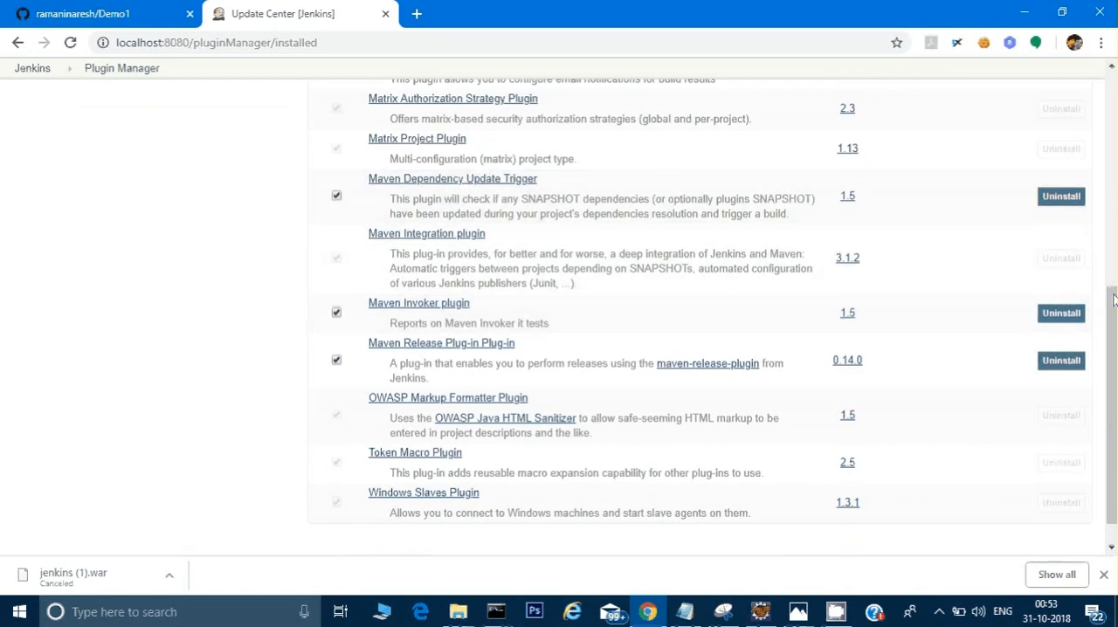
pyautogui.moveTo(1111, 335); pyautogui.dragTo(1111, 207)
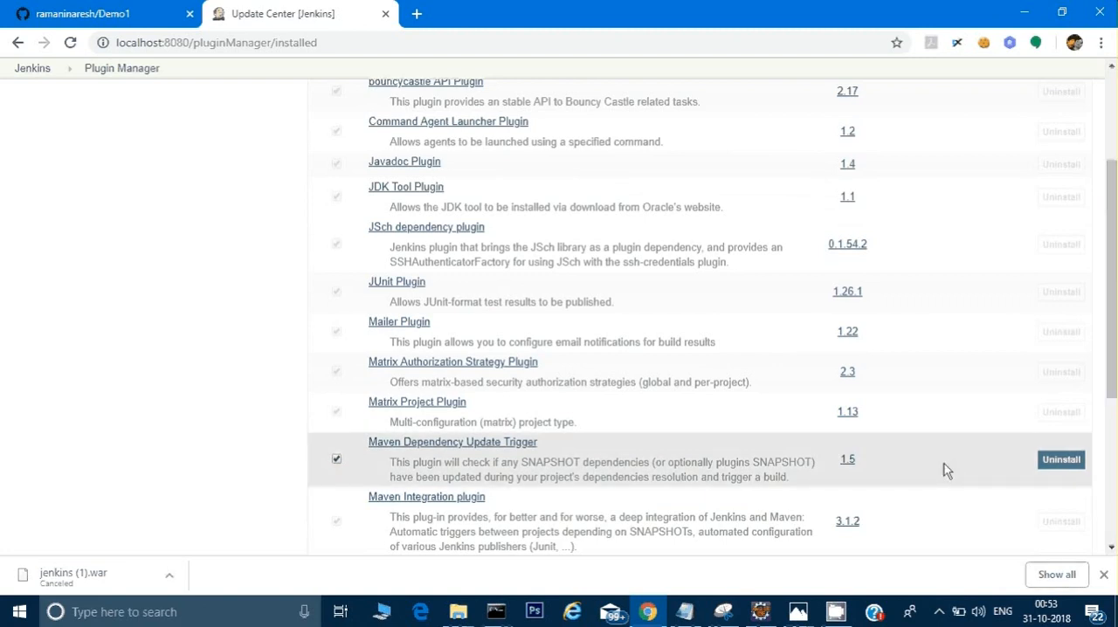
# Step: Filter the installed plugins by "testng" to check for the TestNG Results Plugin, then clear the filter
pyautogui.moveTo(1114, 289); pyautogui.dragTo(1043, 175)
pyautogui.doubleClick(1013, 144)
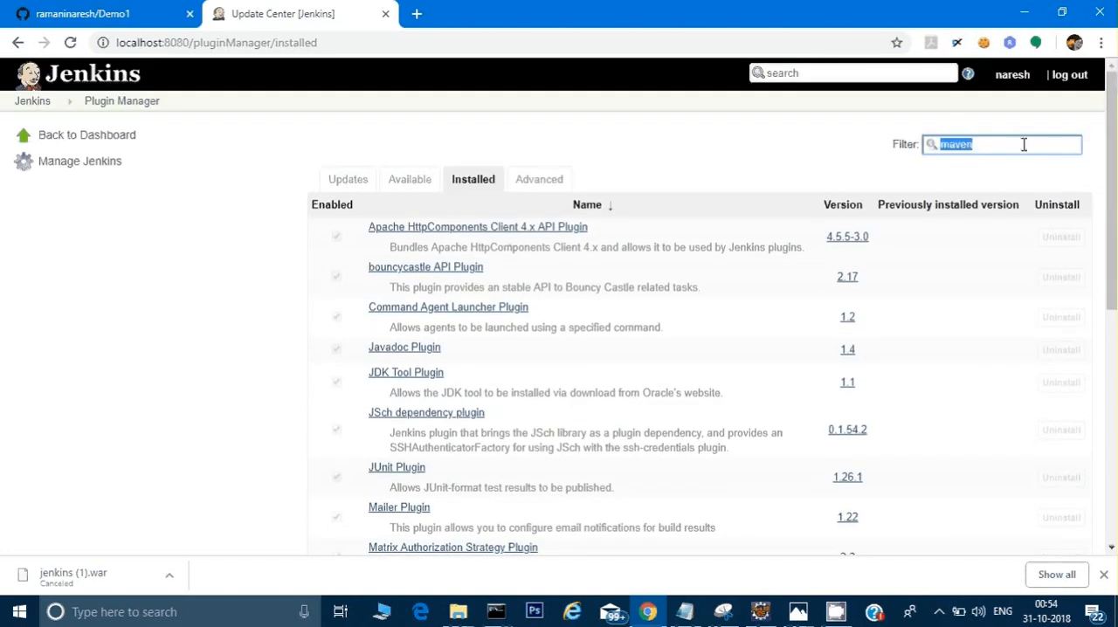
pyautogui.write('testng')
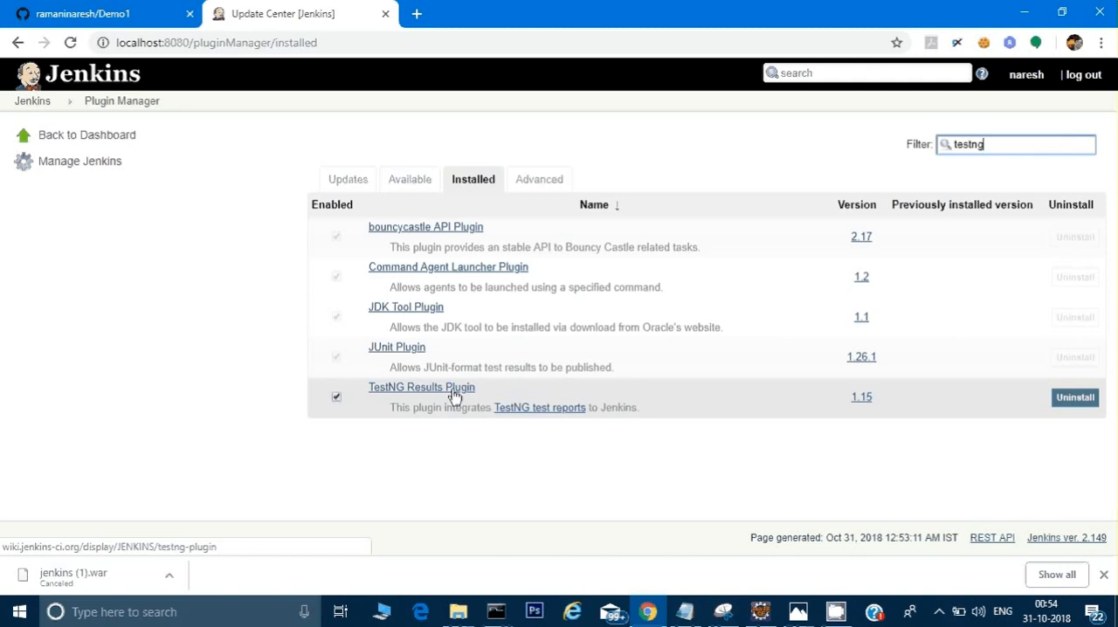
pyautogui.press('BackSpace')
pyautogui.press('BackSpace')
pyautogui.press('BackSpace')
pyautogui.press('BackSpace')
pyautogui.press('BackSpace')
pyautogui.press('BackSpace')
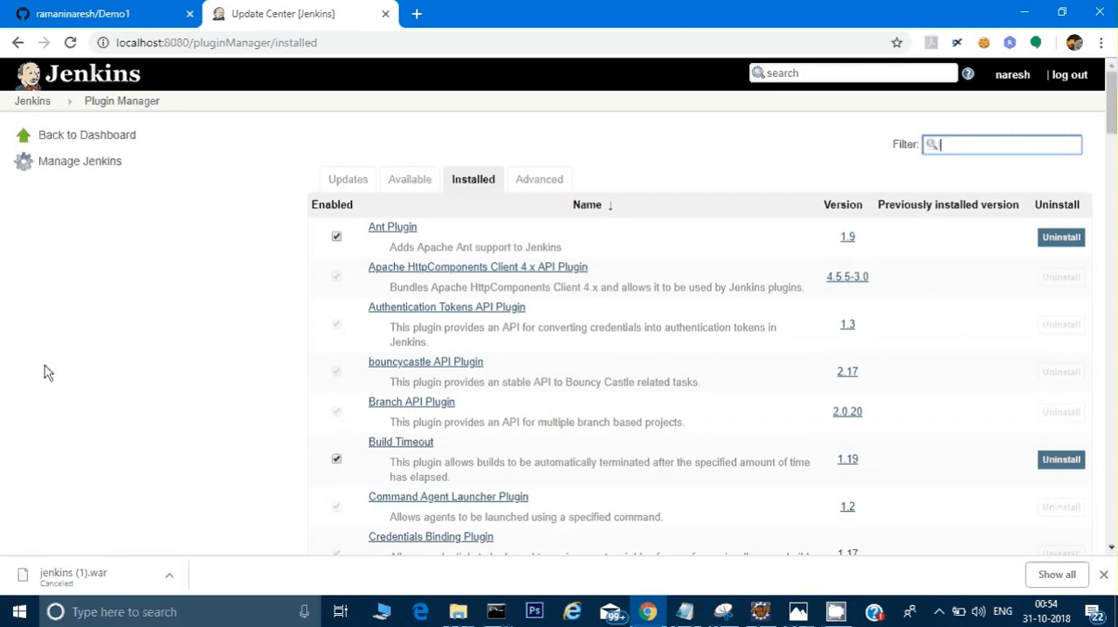
# Step: Open Global Tool Configuration from Manage Jenkins, expand the JDK installations and examine the JDK name and JAVA_HOME path
pyautogui.click(87, 164)
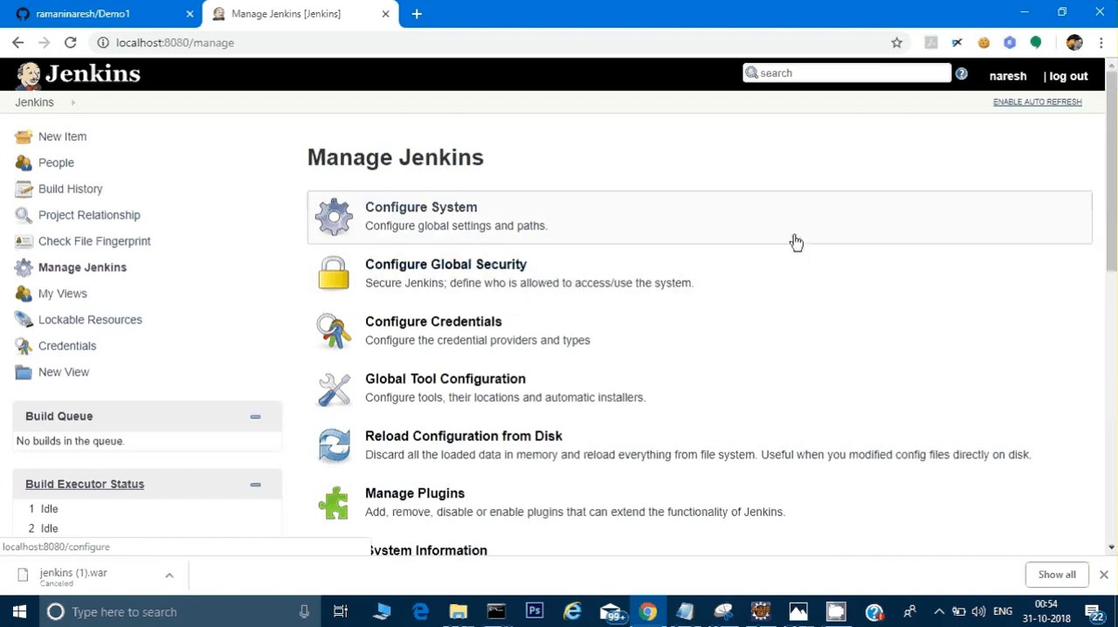
pyautogui.click(434, 387)
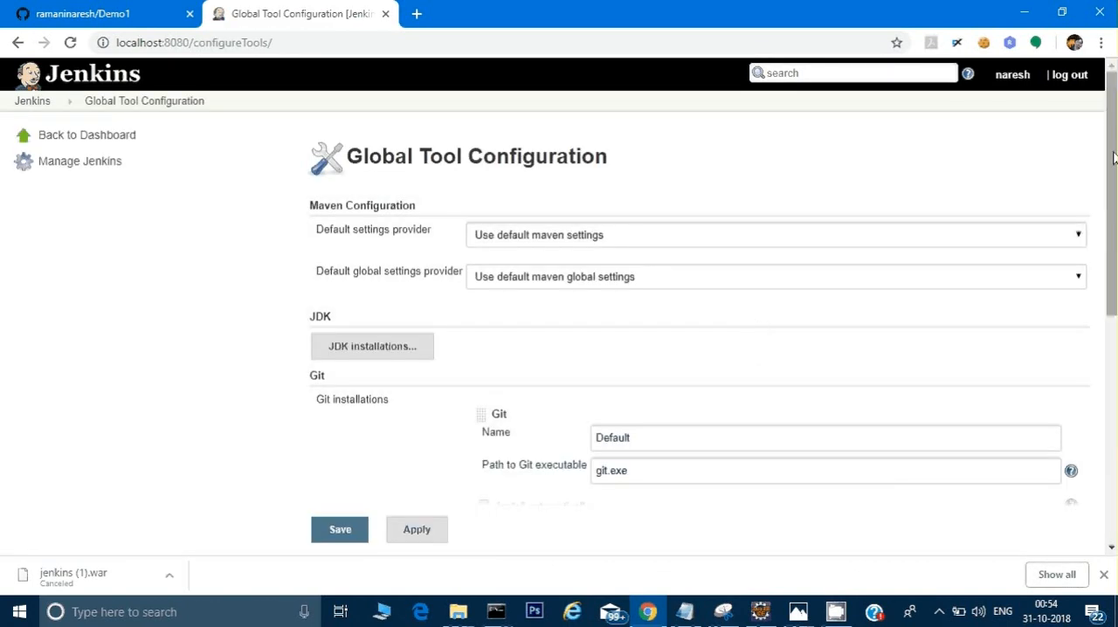
pyautogui.moveTo(1114, 153); pyautogui.dragTo(1103, 177)
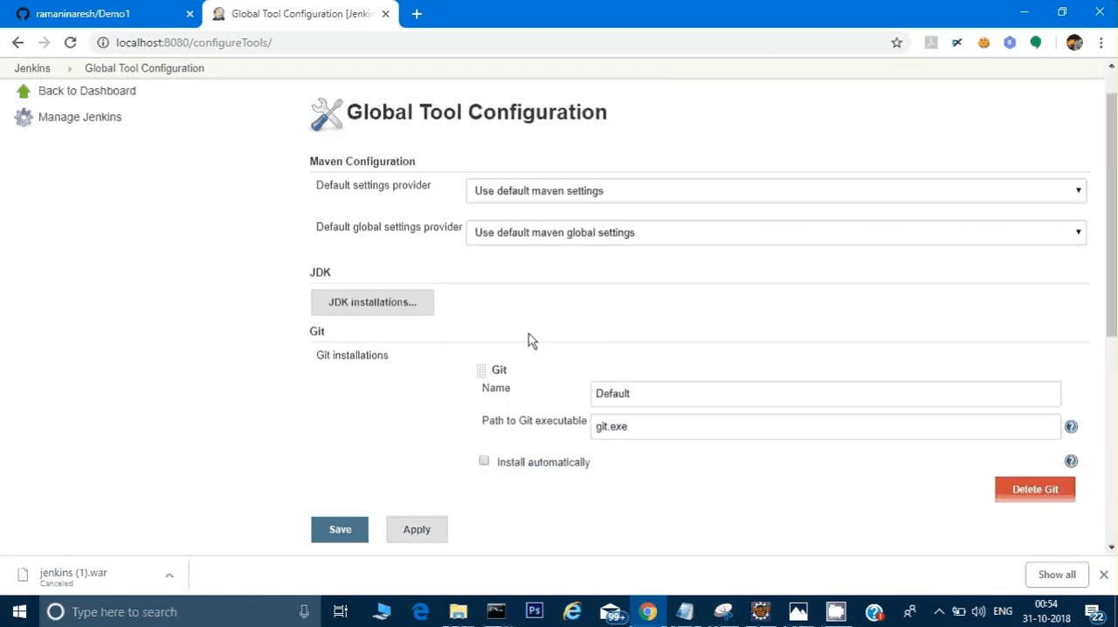
pyautogui.click(384, 304)
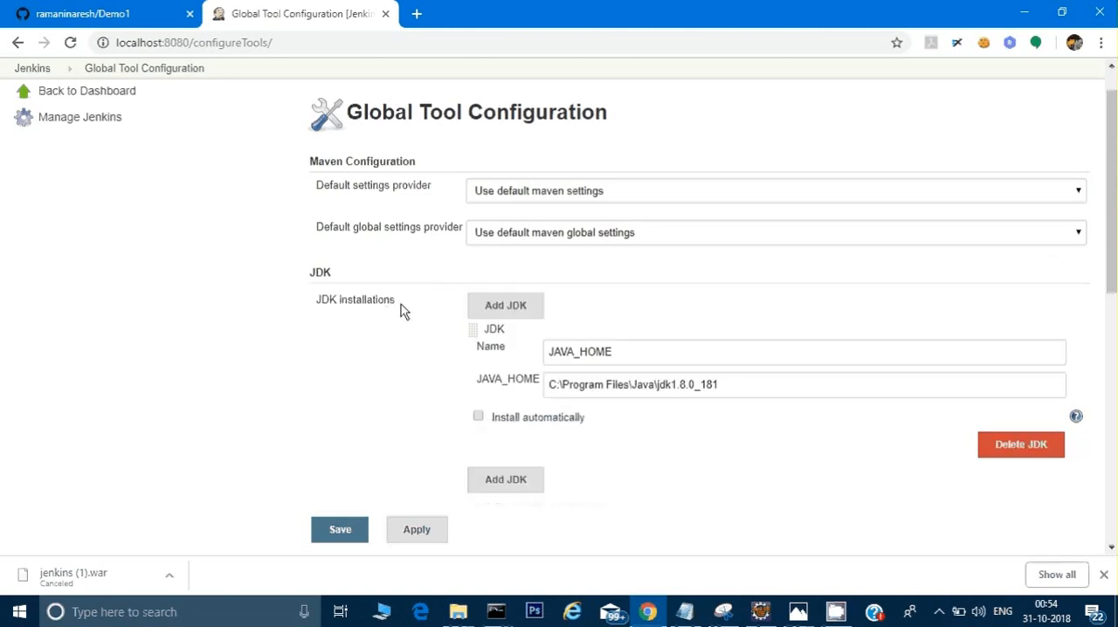
pyautogui.click(624, 351)
pyautogui.moveTo(624, 350); pyautogui.dragTo(542, 352)
pyautogui.moveTo(734, 384); pyautogui.dragTo(547, 389)
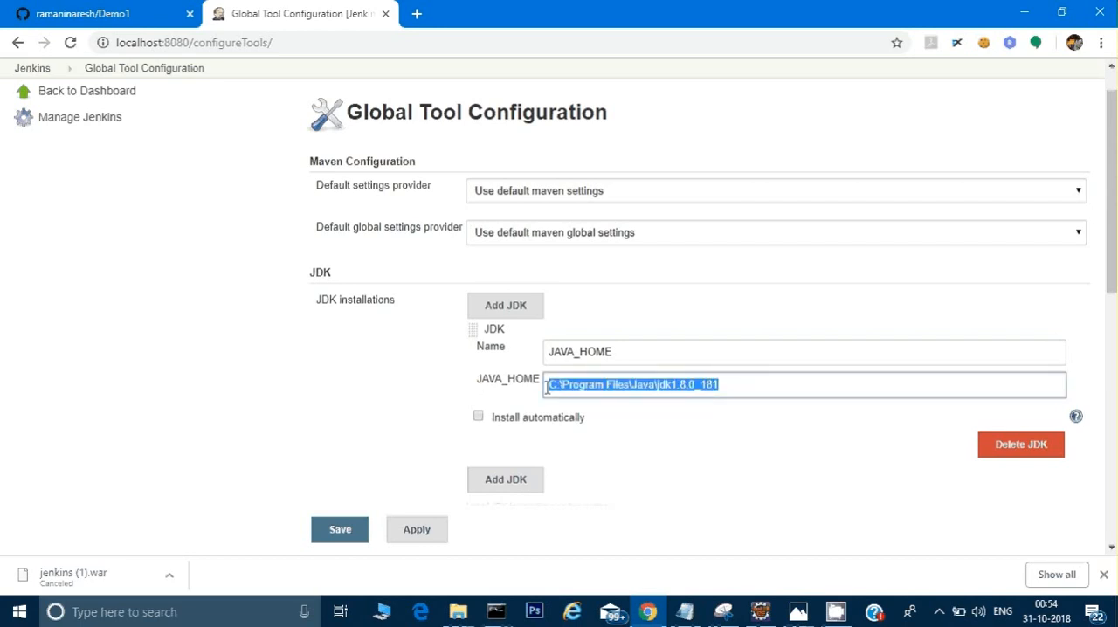
# Step: Examine the Git installation's name and path to the Git executable
pyautogui.scroll(-3, 1102, 289)
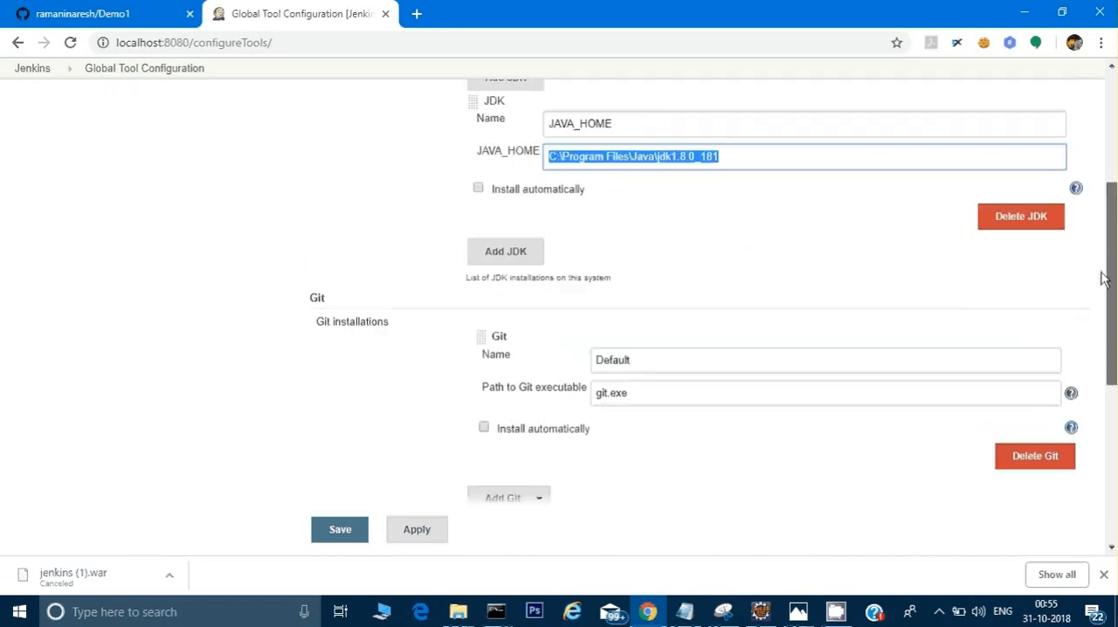
pyautogui.click(319, 265)
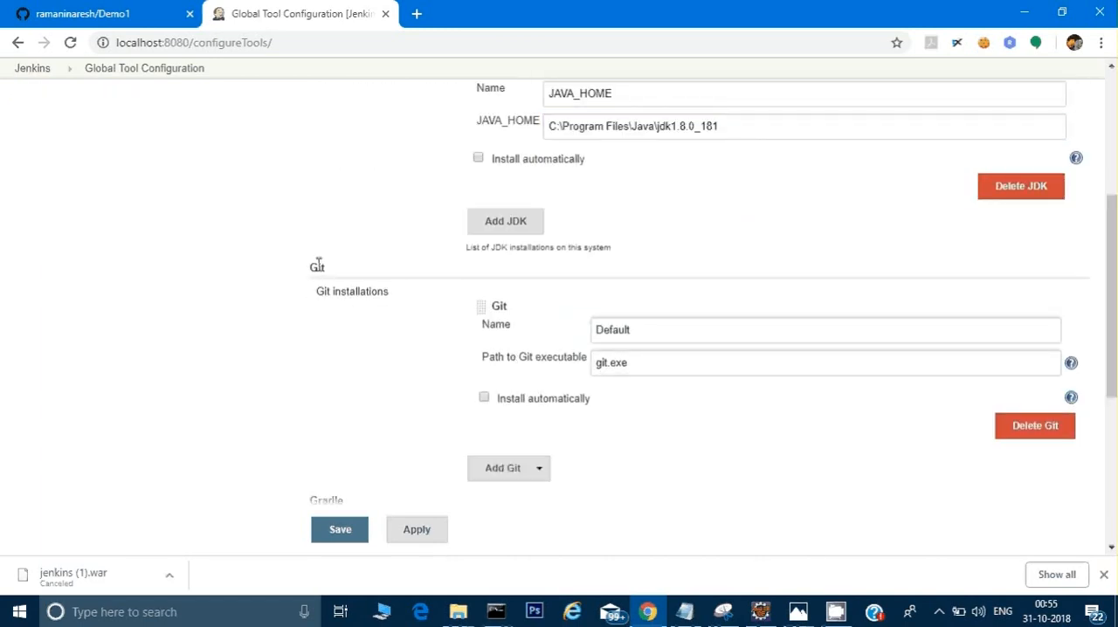
pyautogui.click(600, 335)
pyautogui.doubleClick(600, 335)
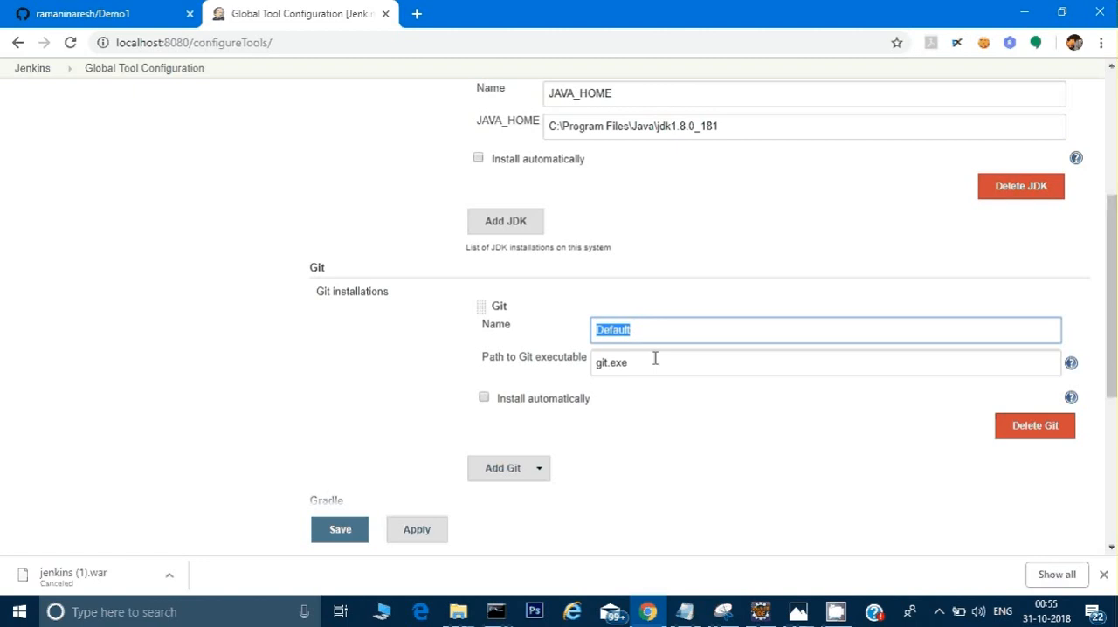
pyautogui.press('Tab')
# Step: Look over the Gradle and Ant installation sections of the tool configuration
pyautogui.moveTo(1112, 236); pyautogui.dragTo(1111, 304)
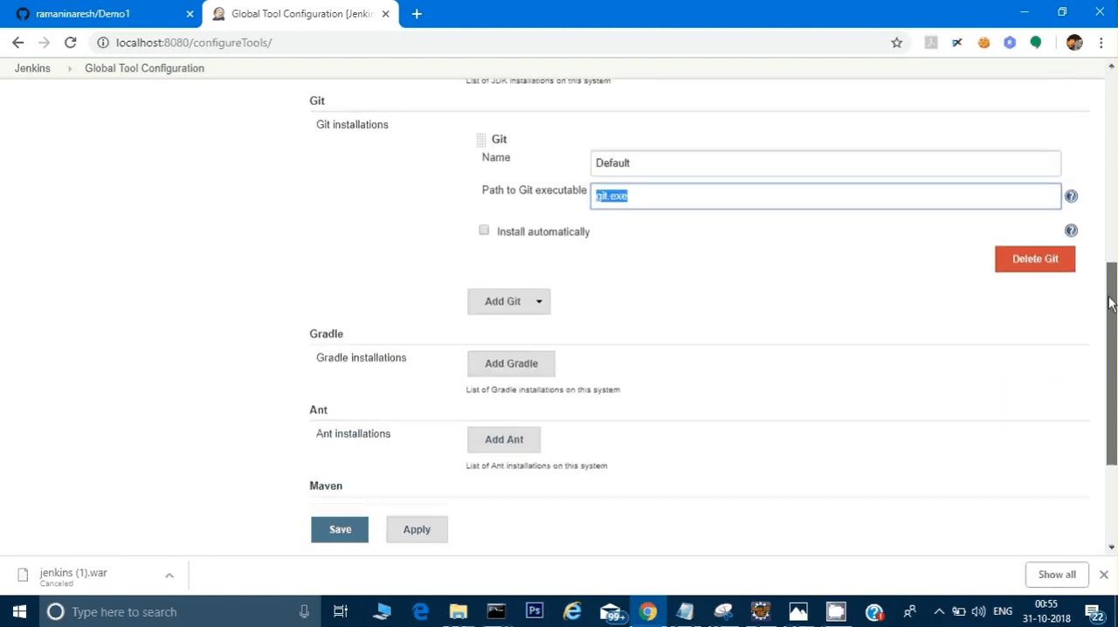
pyautogui.moveTo(365, 339); pyautogui.dragTo(303, 335)
pyautogui.click(344, 341)
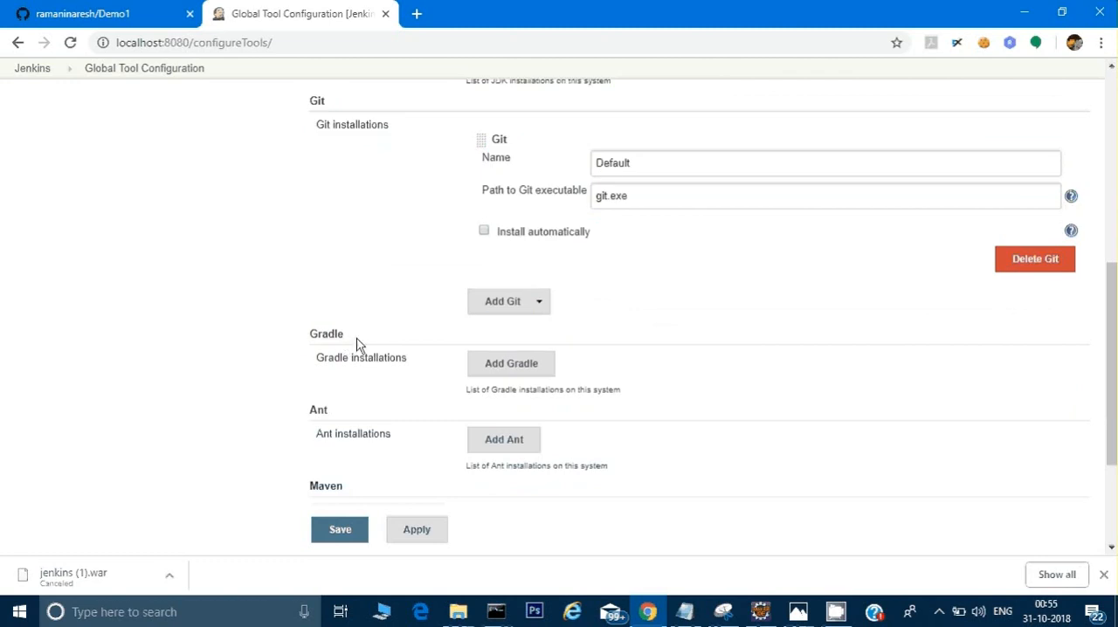
pyautogui.moveTo(344, 341); pyautogui.dragTo(308, 337)
pyautogui.moveTo(329, 414); pyautogui.dragTo(305, 414)
pyautogui.click(318, 412)
# Step: Expand the Maven installations and examine the Maven name and MAVEN_HOME path
pyautogui.moveTo(1112, 332); pyautogui.dragTo(1112, 393)
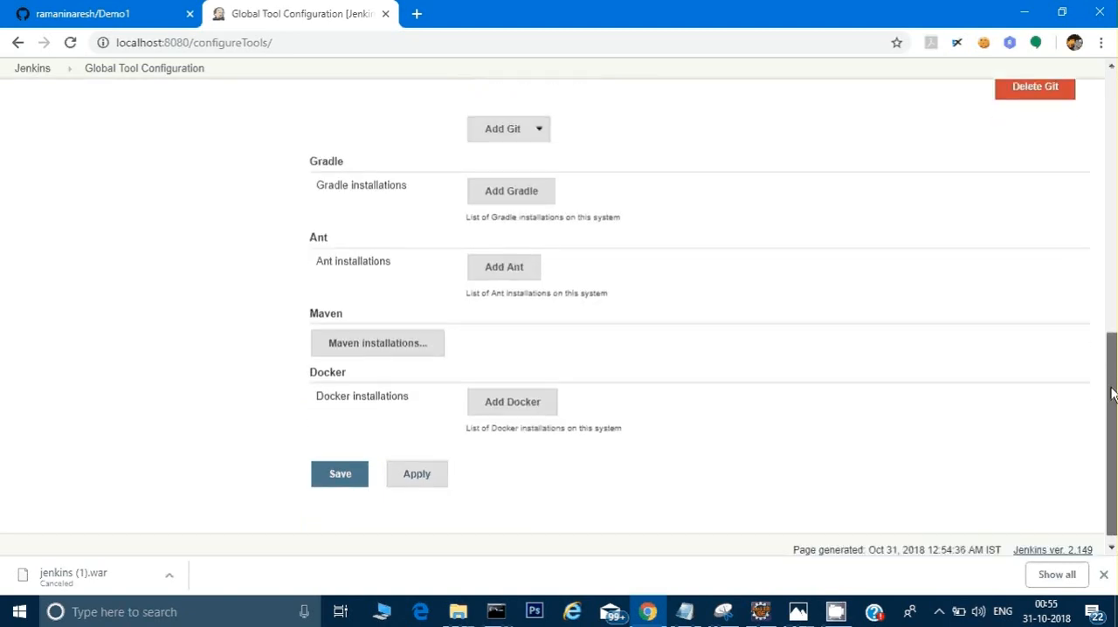
pyautogui.click(381, 345)
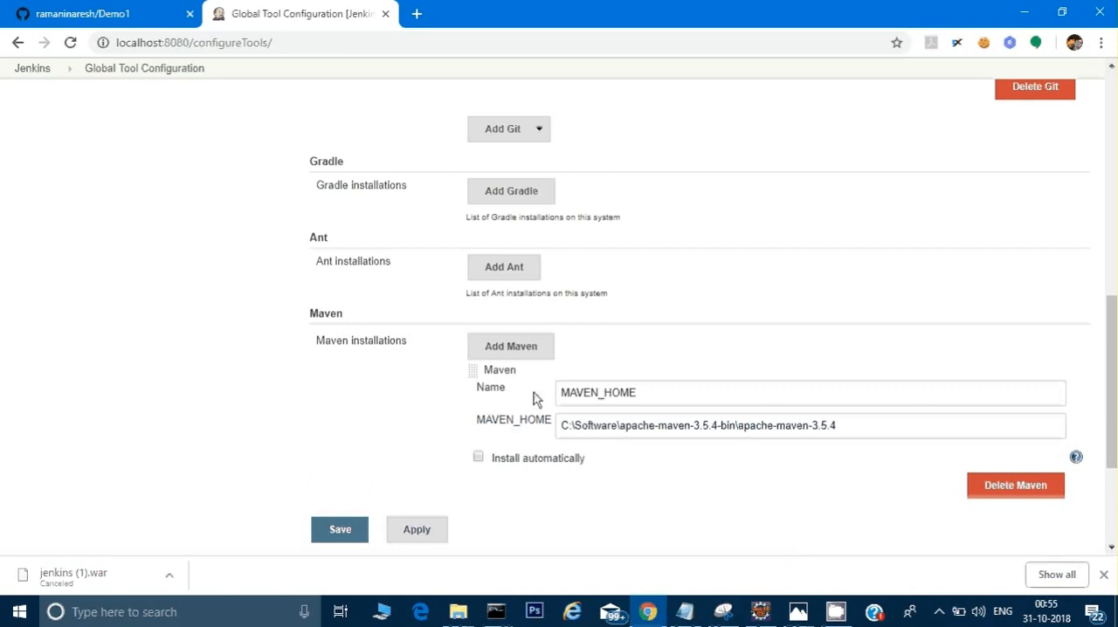
pyautogui.moveTo(477, 387); pyautogui.dragTo(491, 390)
pyautogui.click(655, 388)
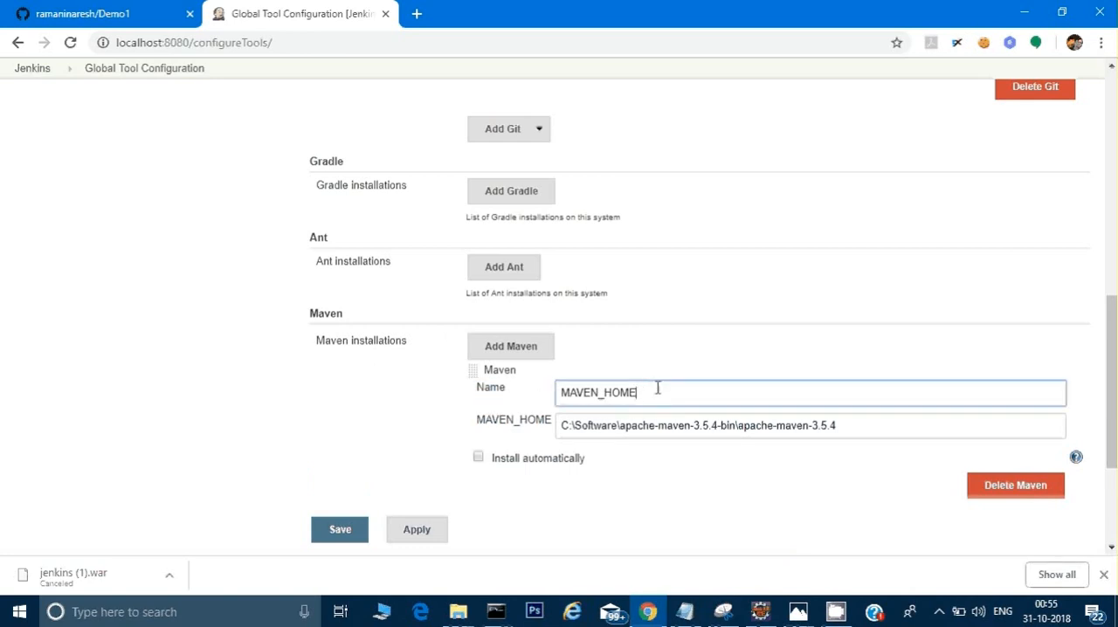
pyautogui.hotkey('ctrl', 'a')
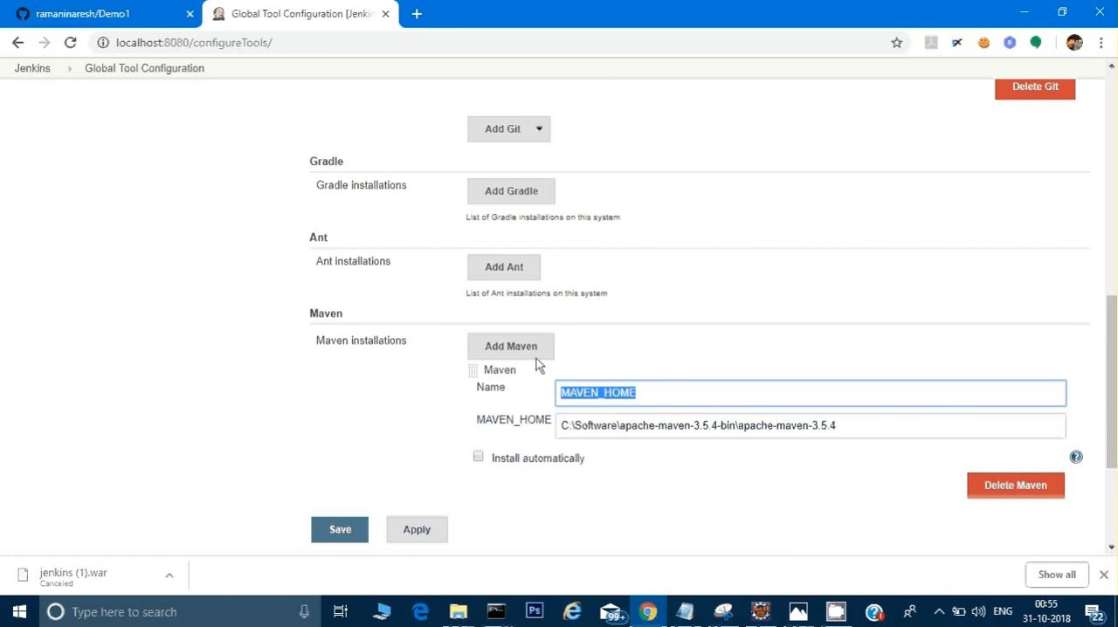
pyautogui.click(639, 387)
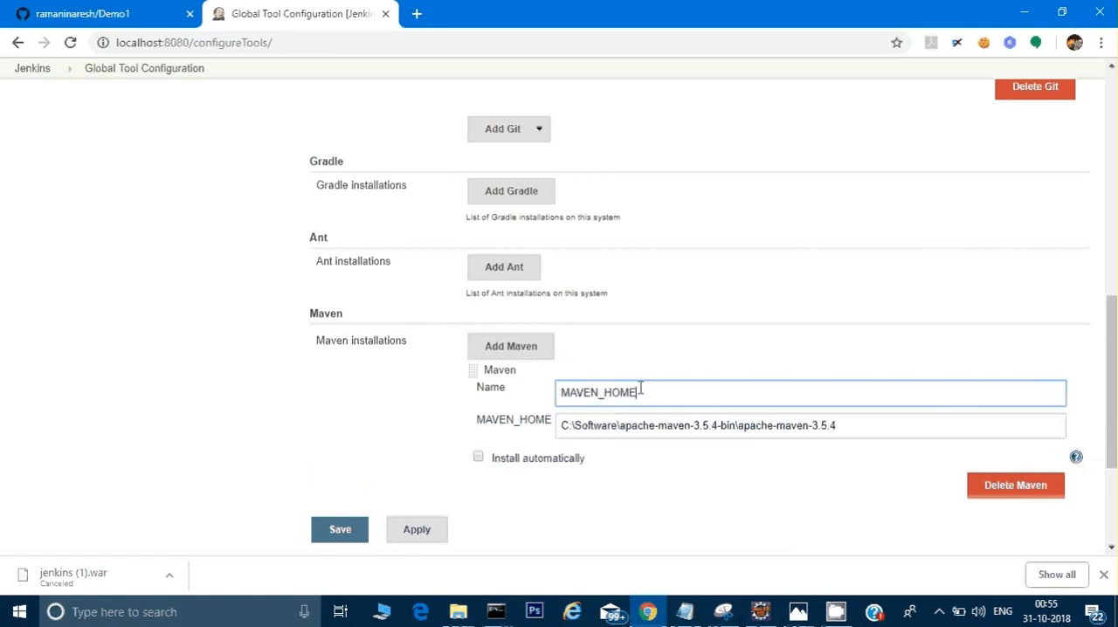
pyautogui.moveTo(638, 393); pyautogui.dragTo(562, 395)
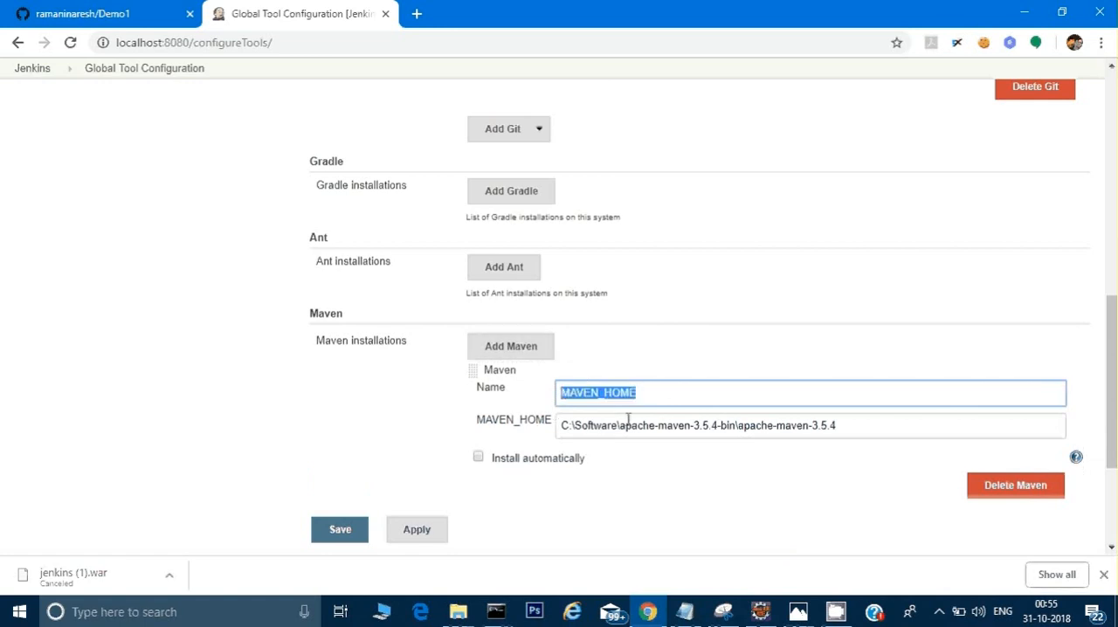
pyautogui.click(852, 426)
pyautogui.moveTo(837, 428); pyautogui.dragTo(556, 421)
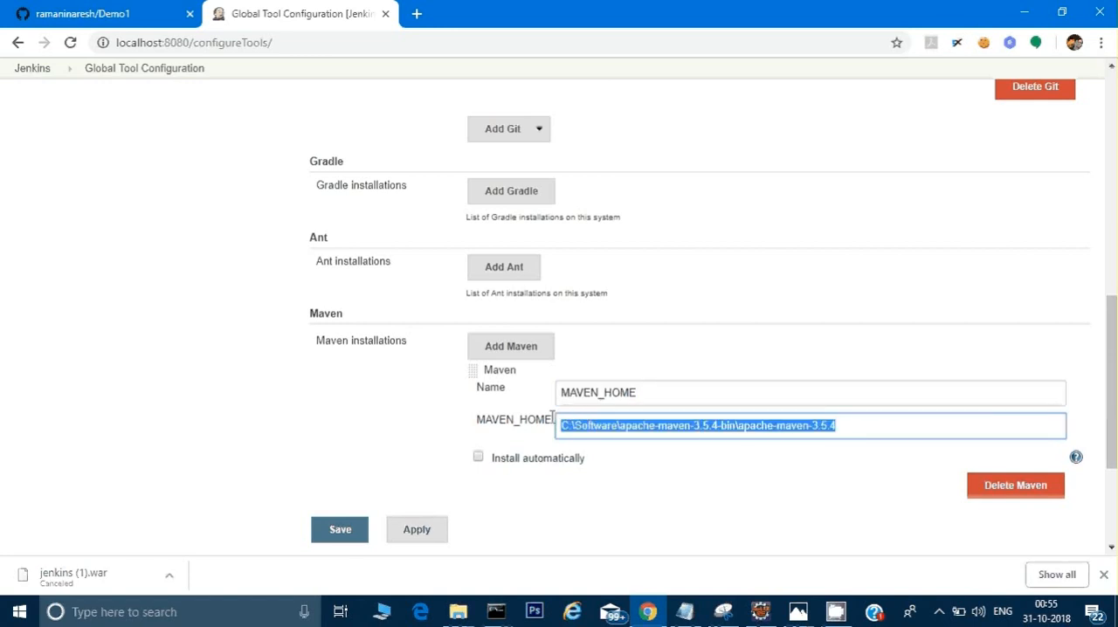
# Step: Apply and save the global tool configuration
pyautogui.click(731, 307)
pyautogui.scroll(-3, 688, 523)
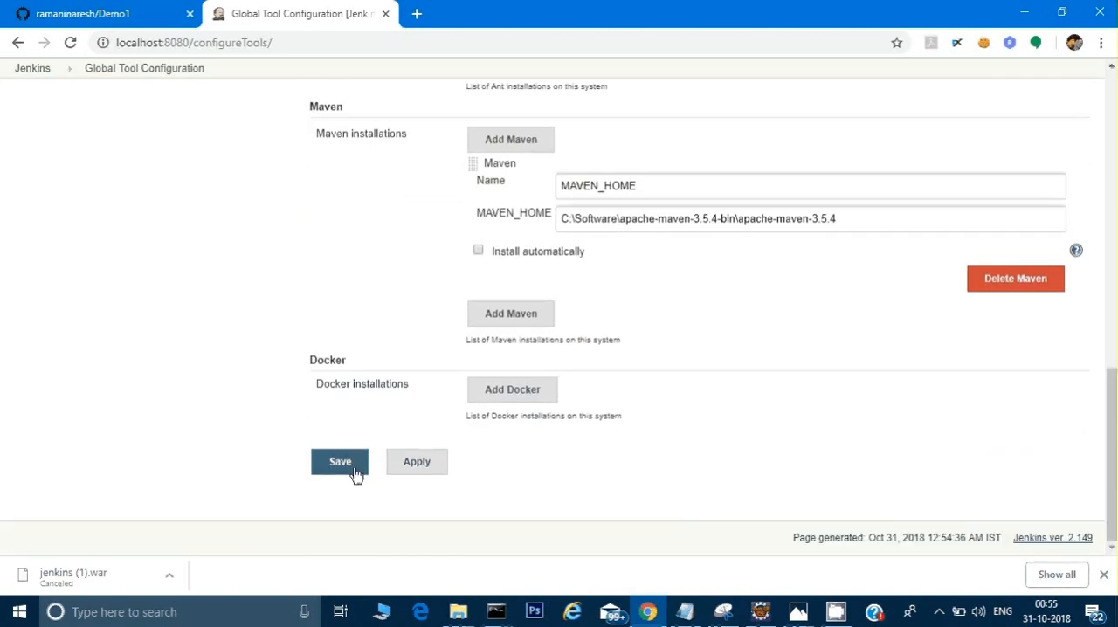
pyautogui.click(434, 469)
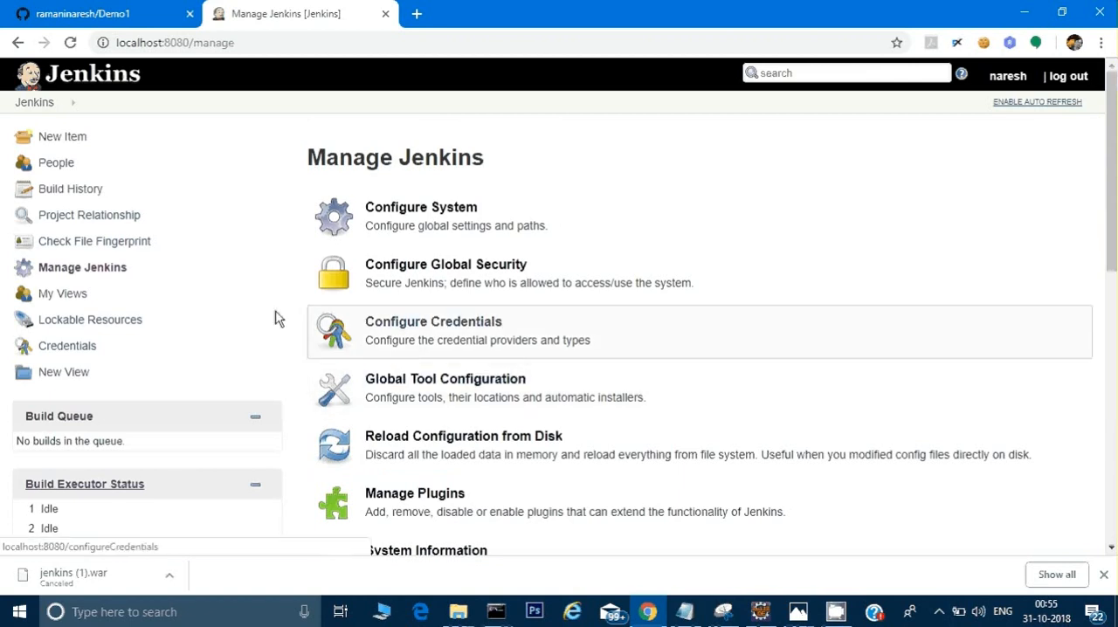
# Step: Start a new Jenkins item and look over the available project types
pyautogui.click(33, 103)
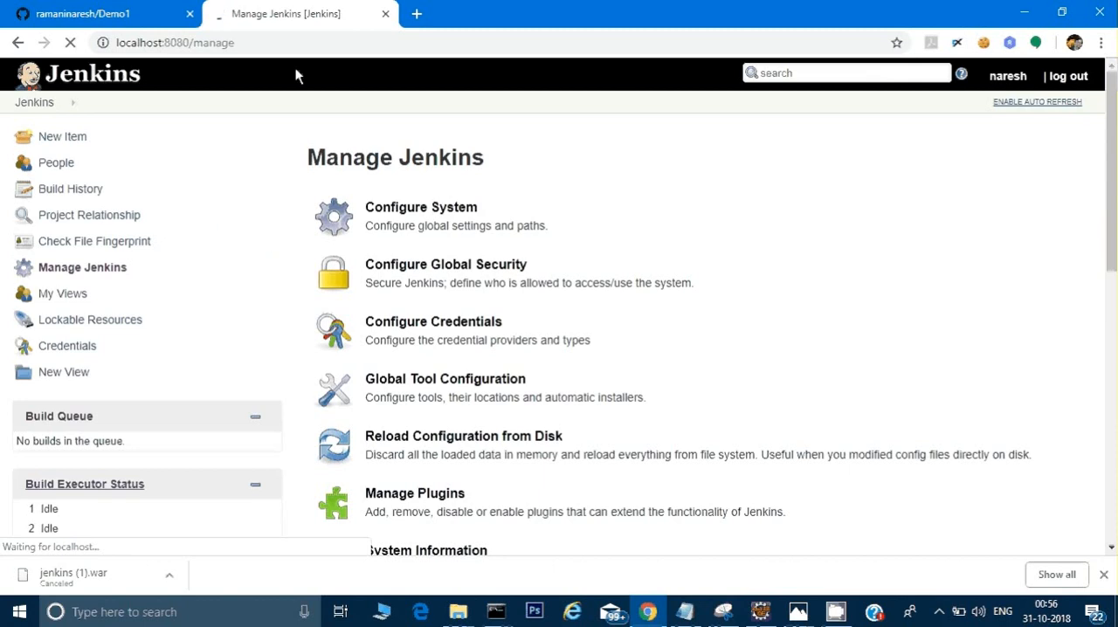
pyautogui.click(254, 41)
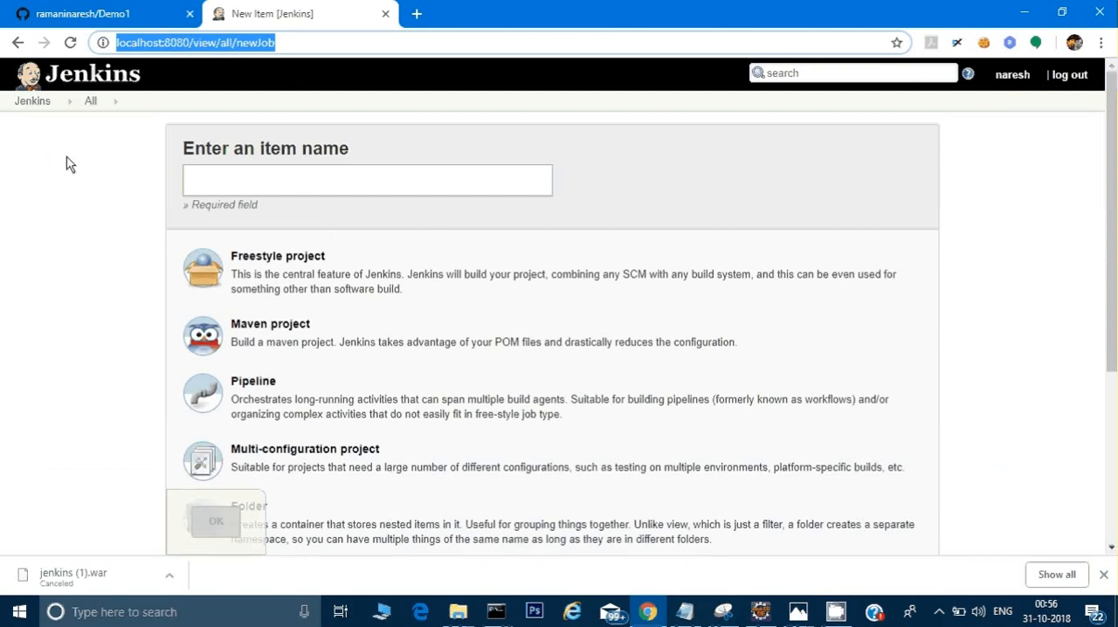
pyautogui.click(225, 188)
pyautogui.click(665, 171)
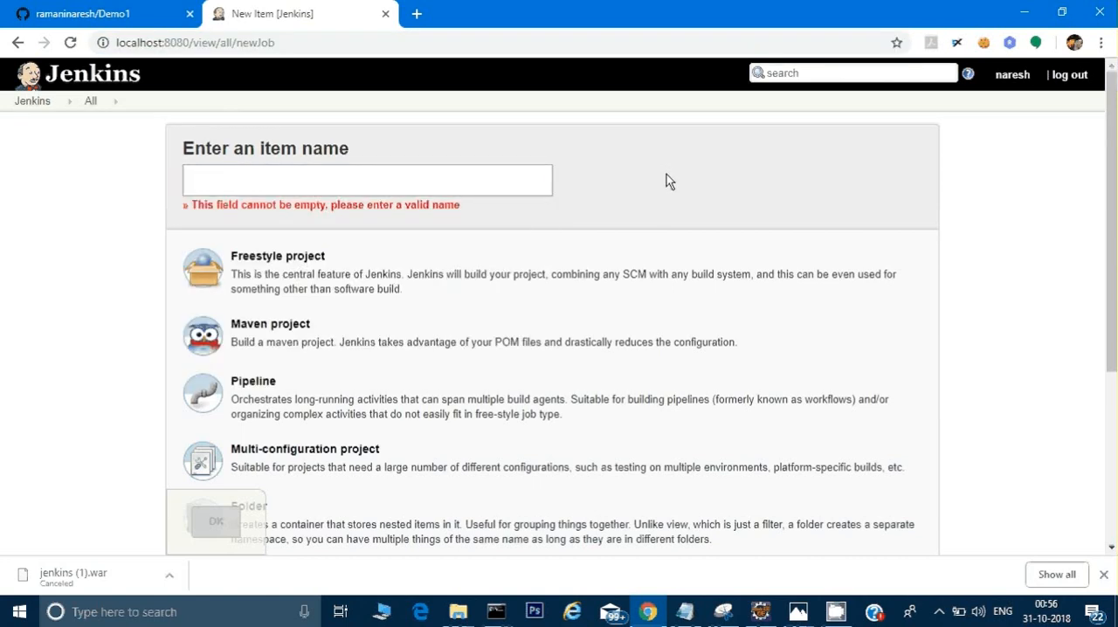
pyautogui.scroll(-3, 667, 174)
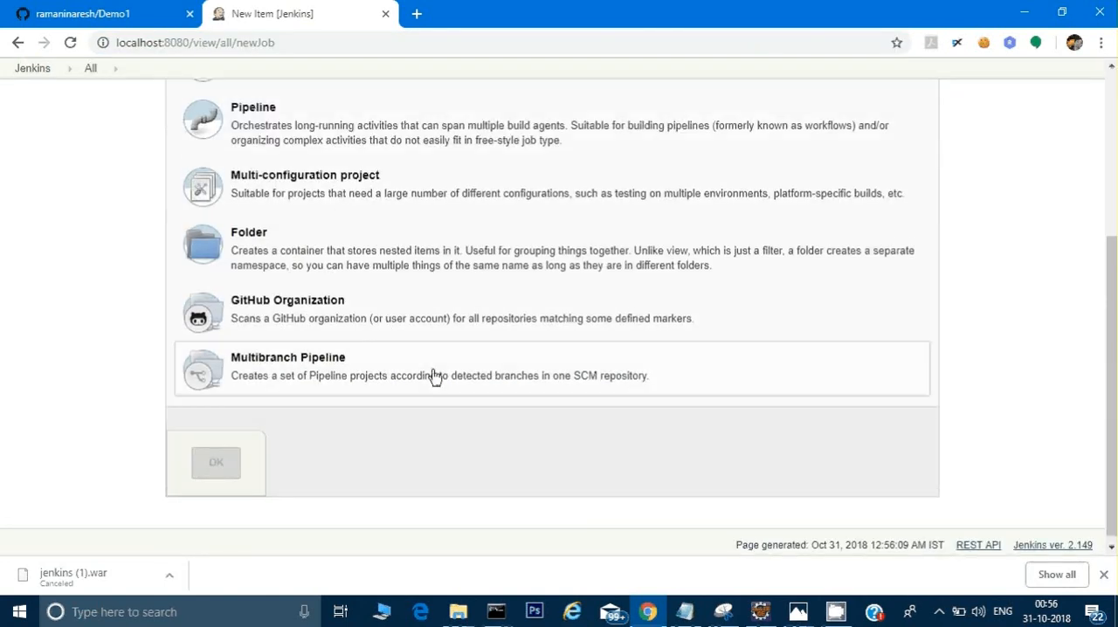
pyautogui.scroll(3, 434, 376)
# Step: Create a Maven project named "demo 3"
pyautogui.click(311, 178)
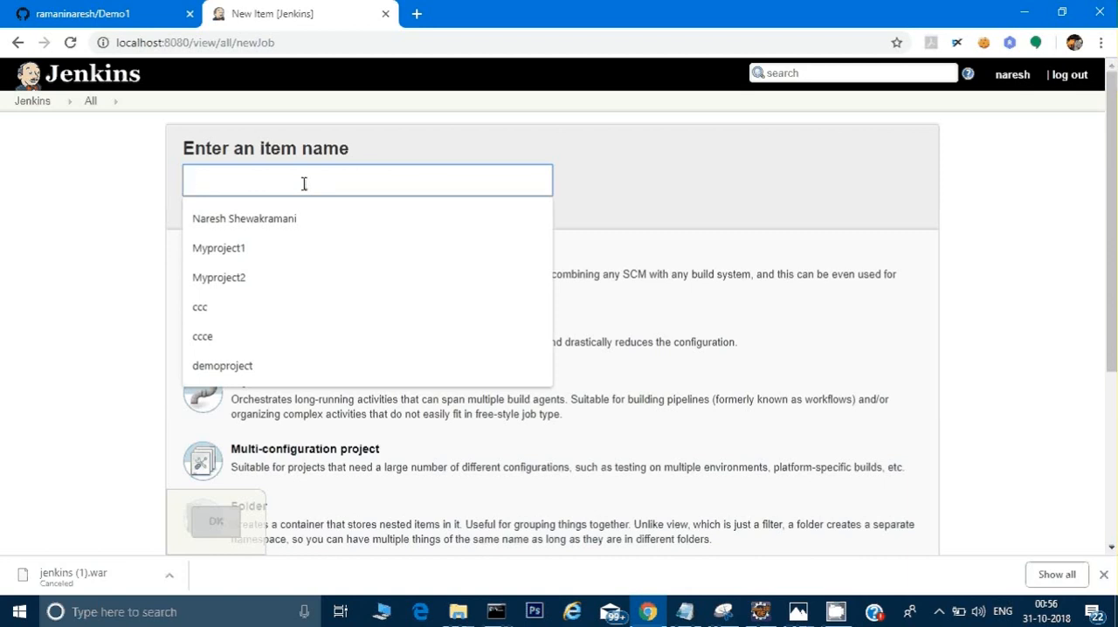
pyautogui.write('demo 3')
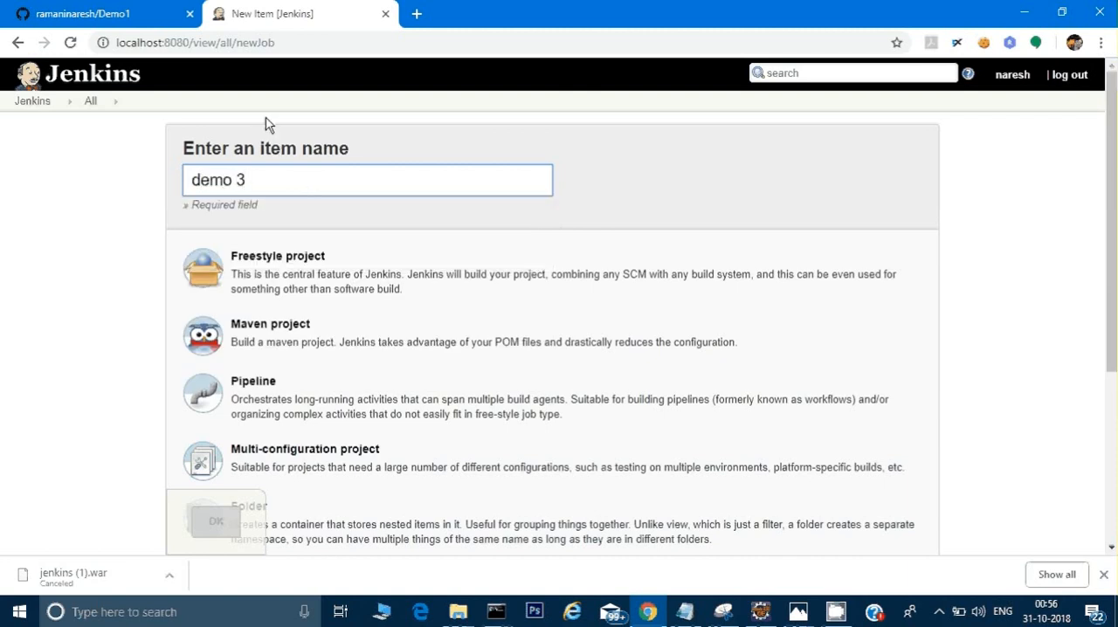
pyautogui.click(297, 328)
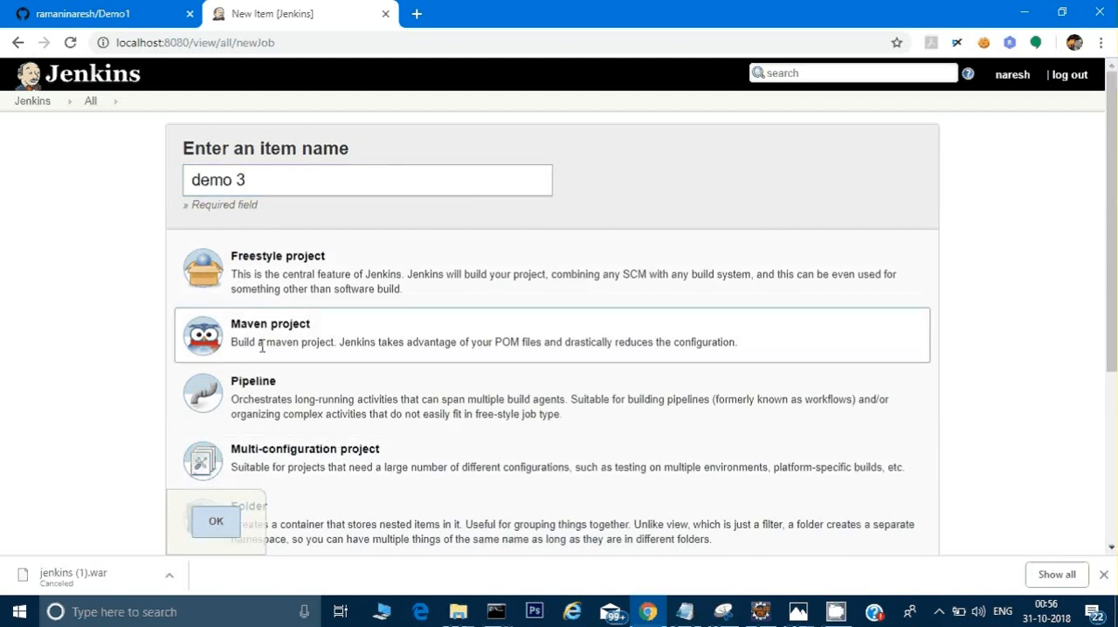
pyautogui.scroll(-1, 1008, 443)
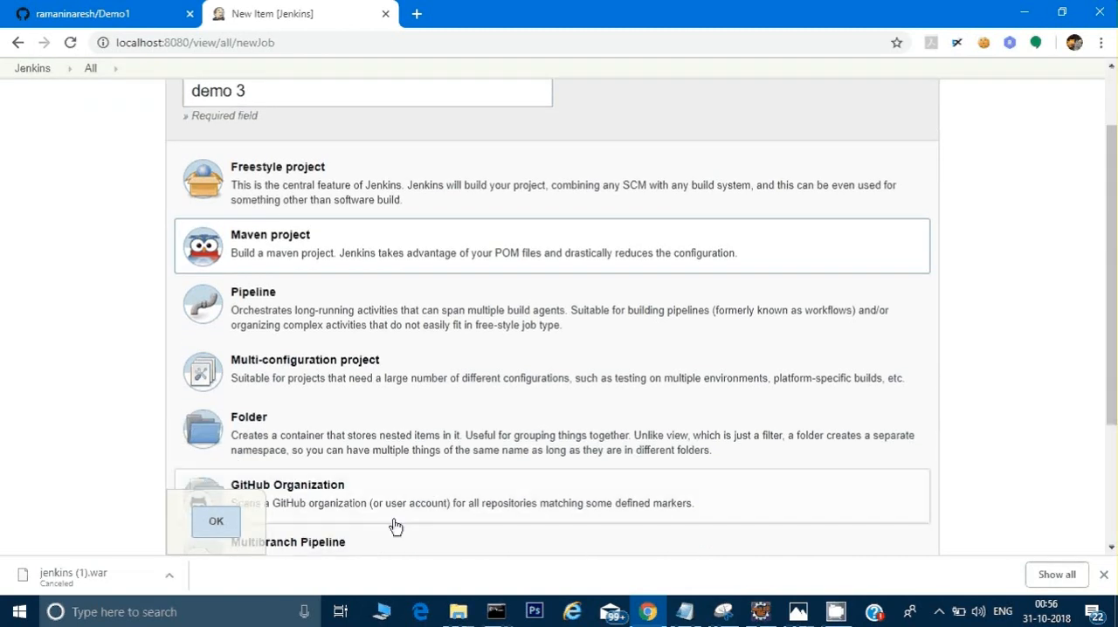
pyautogui.click(219, 521)
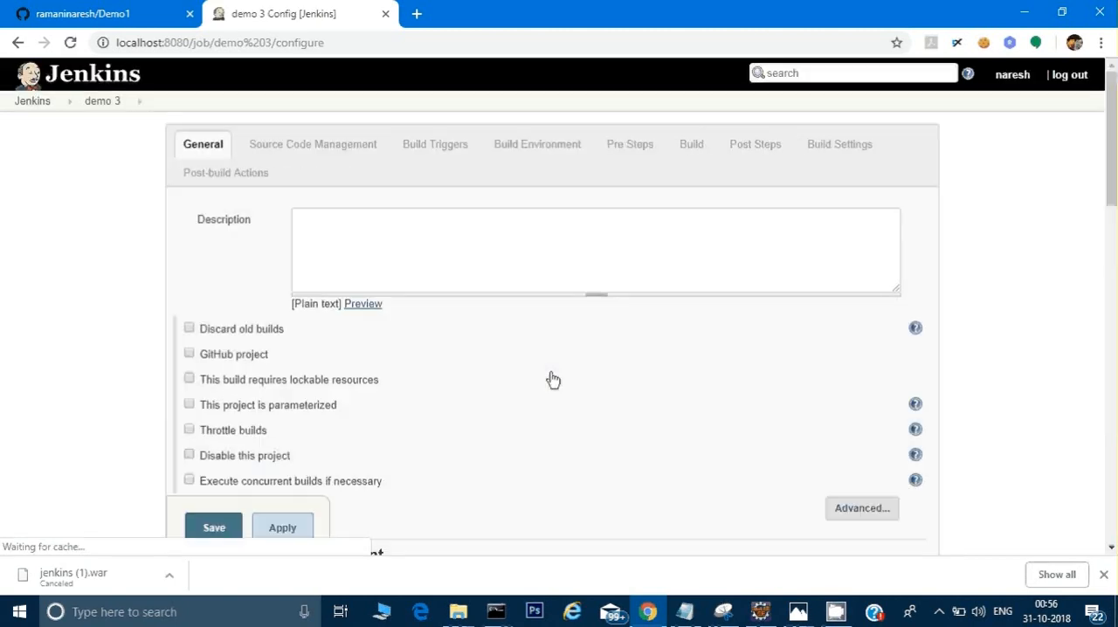
# Step: Enter "My demo code" as the project description
pyautogui.click(392, 258)
pyautogui.write('Me')
pyautogui.press('BackSpace')
pyautogui.write('y d')
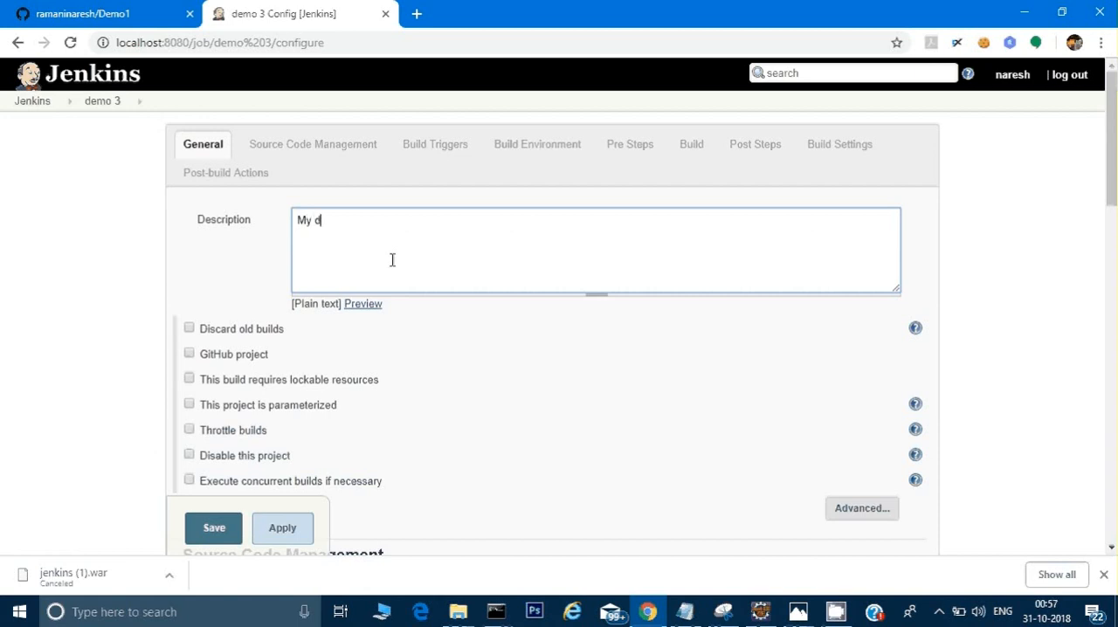
pyautogui.write('emo a')
pyautogui.press('BackSpace')
pyautogui.write('code')
# Step: Set the project's source code management to Git and copy the Demo1 repository's HTTPS clone URL from GitHub
pyautogui.moveTo(1113, 167); pyautogui.dragTo(1078, 243)
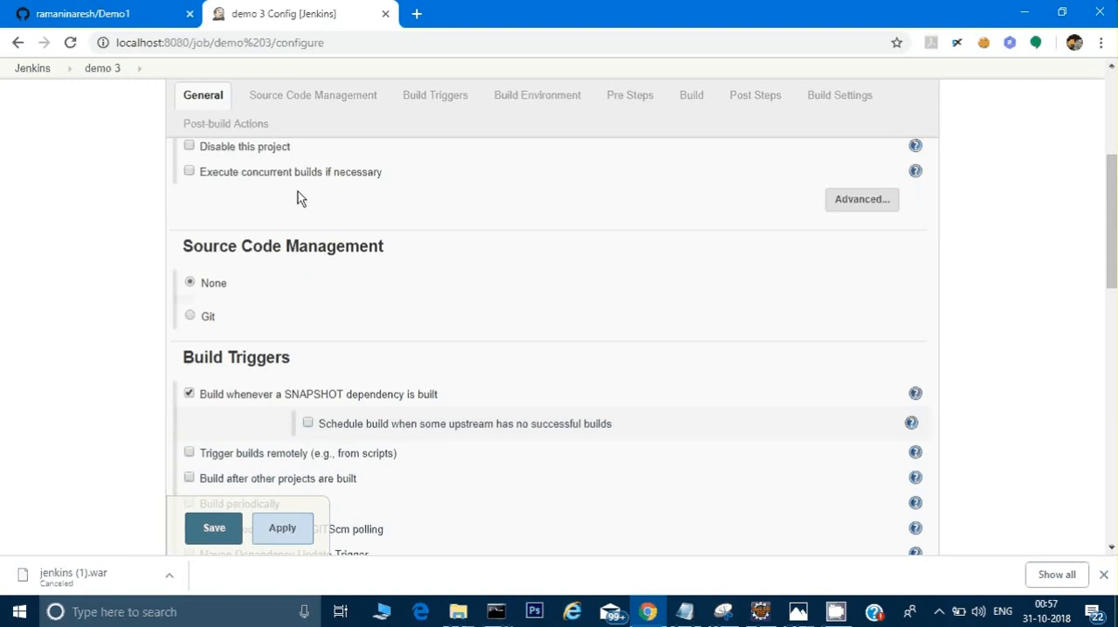
pyautogui.click(188, 316)
pyautogui.click(89, 26)
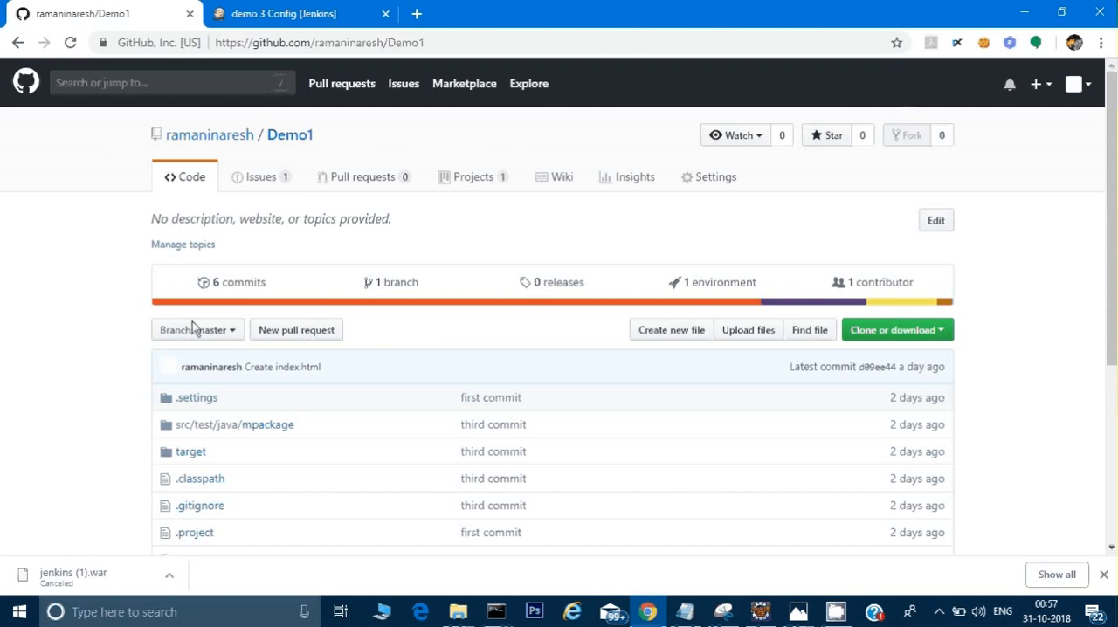
pyautogui.click(281, 19)
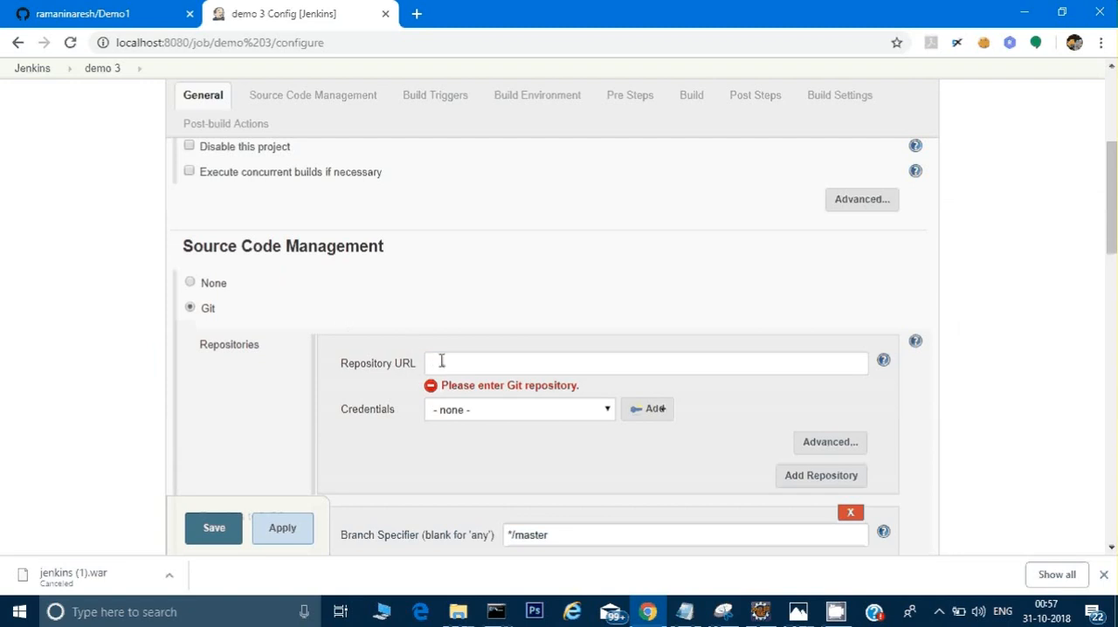
pyautogui.click(105, 13)
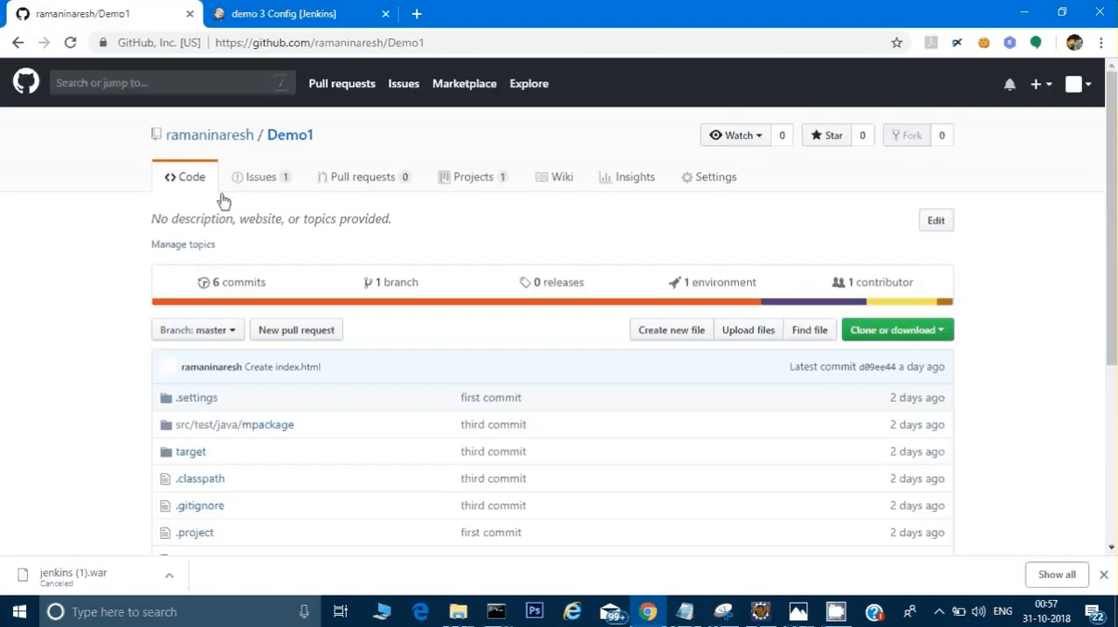
pyautogui.click(934, 337)
pyautogui.click(764, 423)
pyautogui.hotkey('ctrl', 'c')
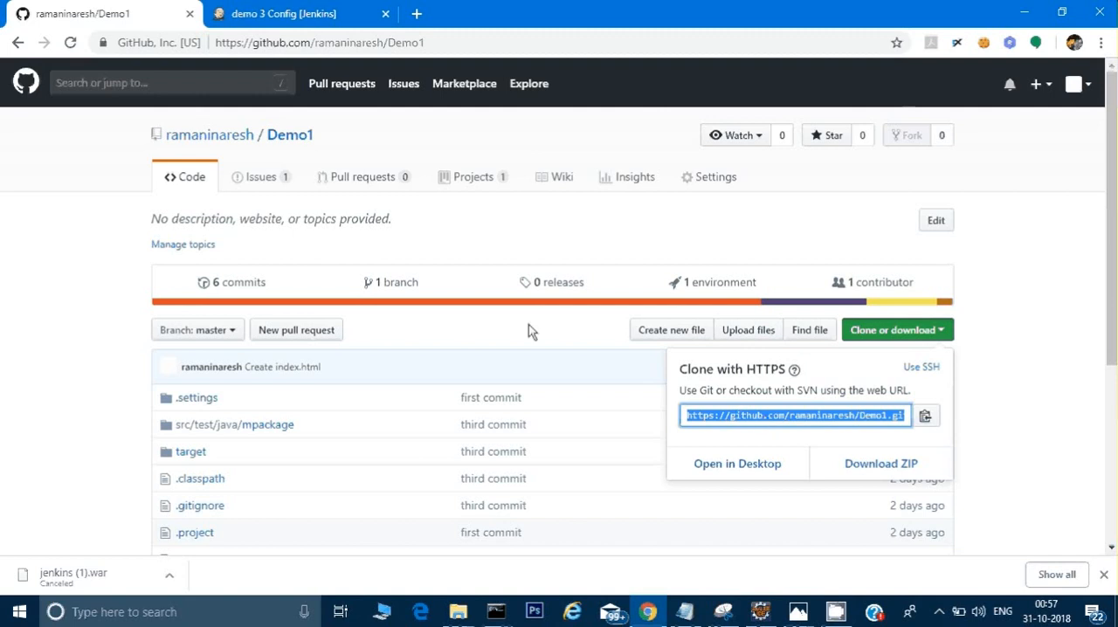
# Step: Paste the copied Demo1 clone address as the Repository URL in the Jenkins project's Git settings
pyautogui.hotkey('ctrl', 'Tab')
pyautogui.click(500, 373)
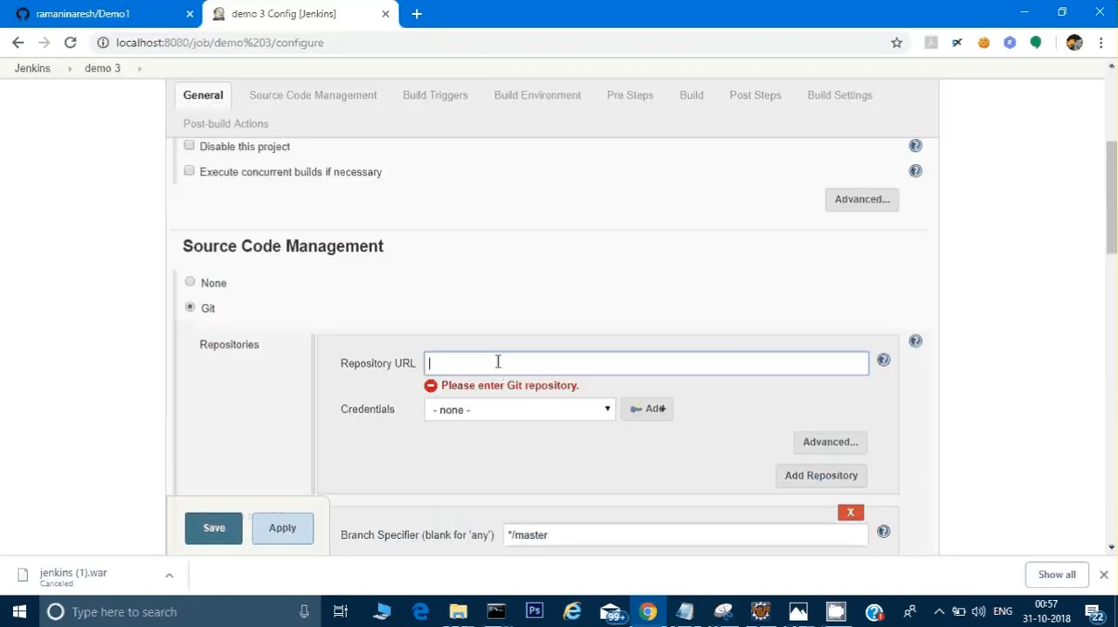
pyautogui.write('v')
pyautogui.moveTo(498, 362); pyautogui.dragTo(345, 368)
pyautogui.hotkey('ctrl', 'v')
pyautogui.click(625, 319)
# Step: Start adding Jenkins credentials for the Git repository and enter the account e-mail as the username
pyautogui.click(654, 410)
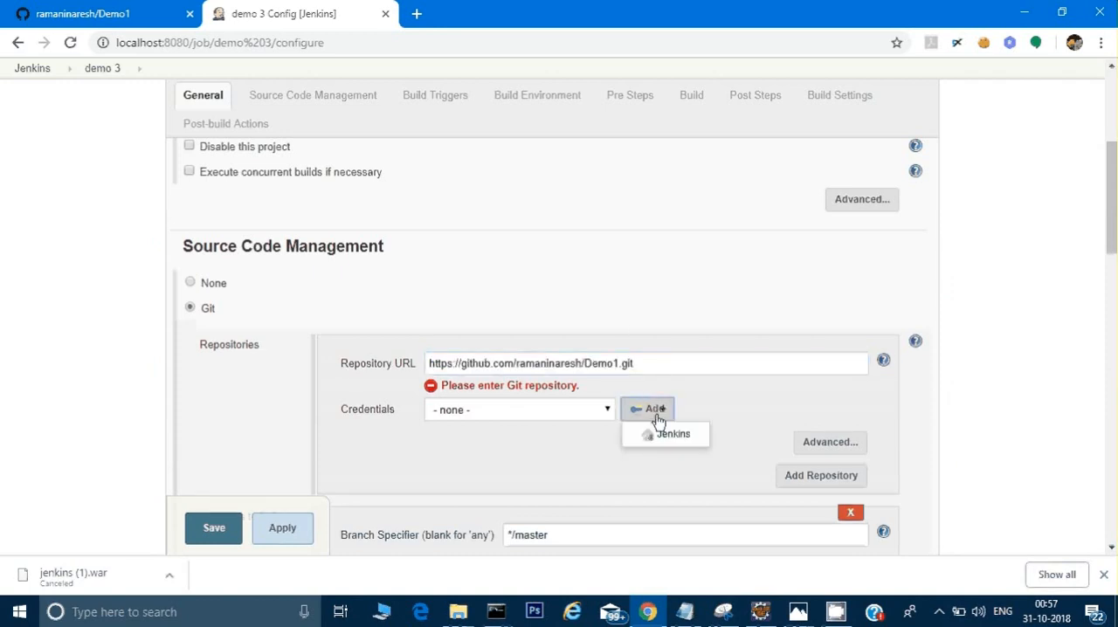
pyautogui.click(660, 433)
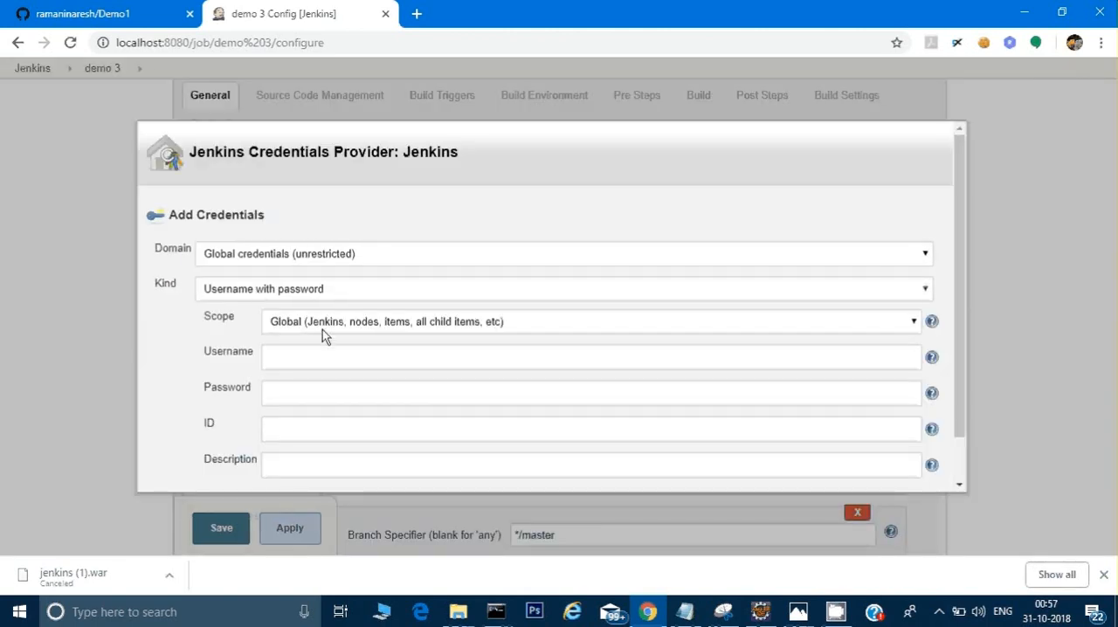
pyautogui.click(310, 356)
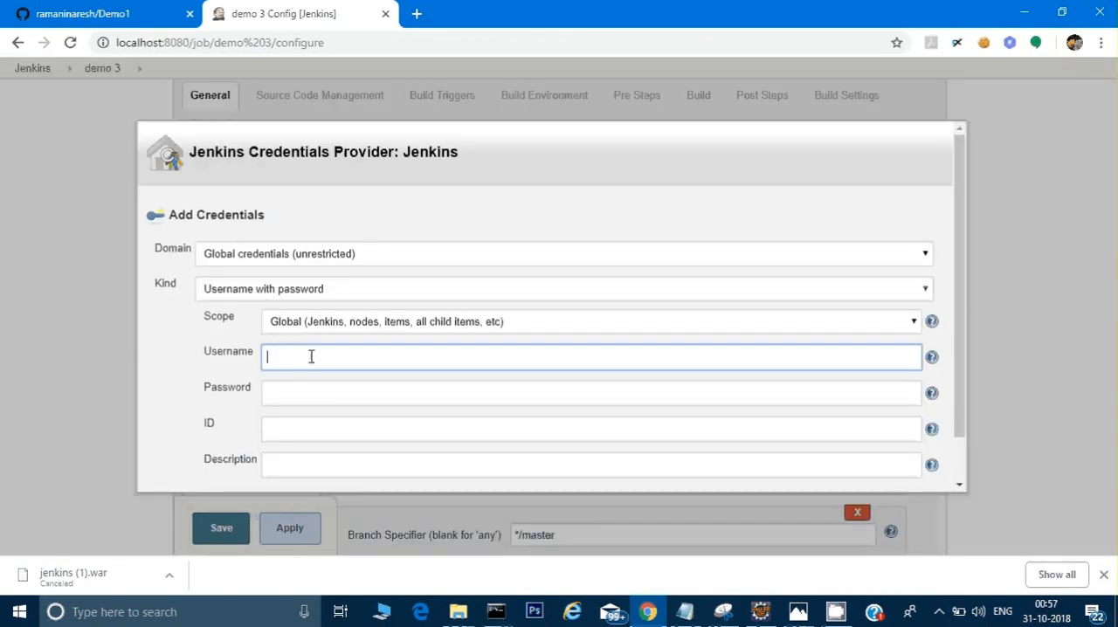
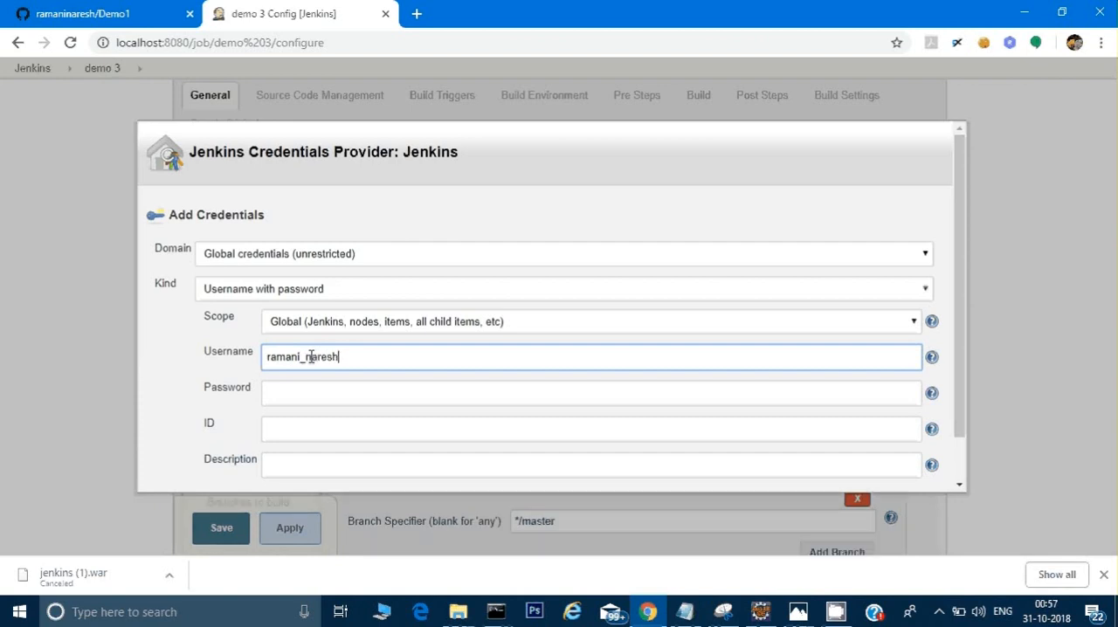
# Step: Enter the account password for the new credentials and add them
pyautogui.press('Tab')
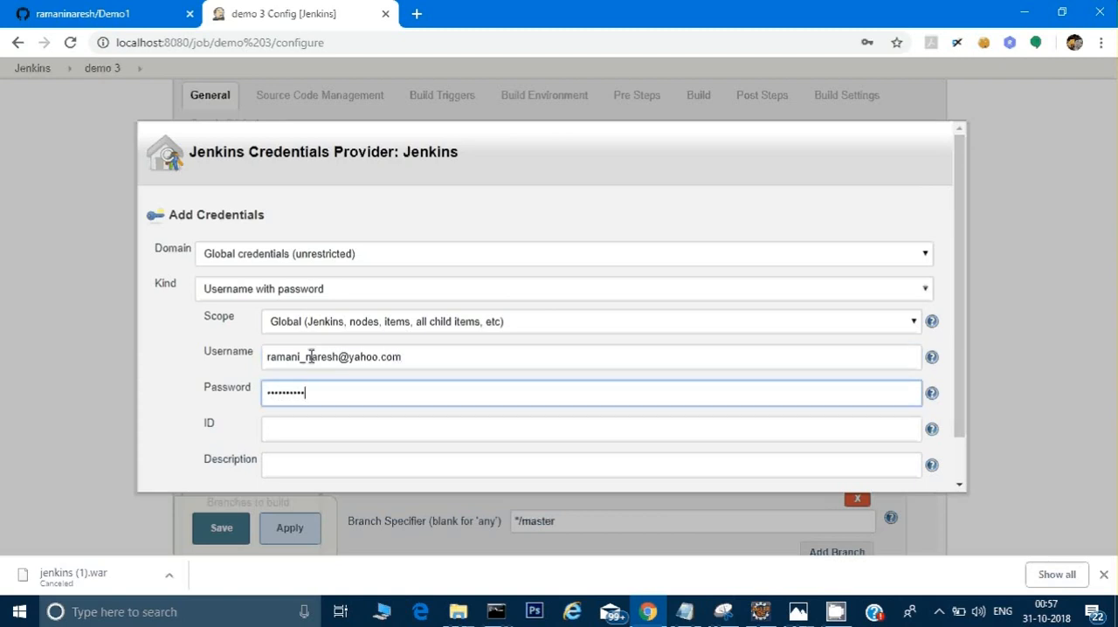
pyautogui.scroll(-1, 367, 418)
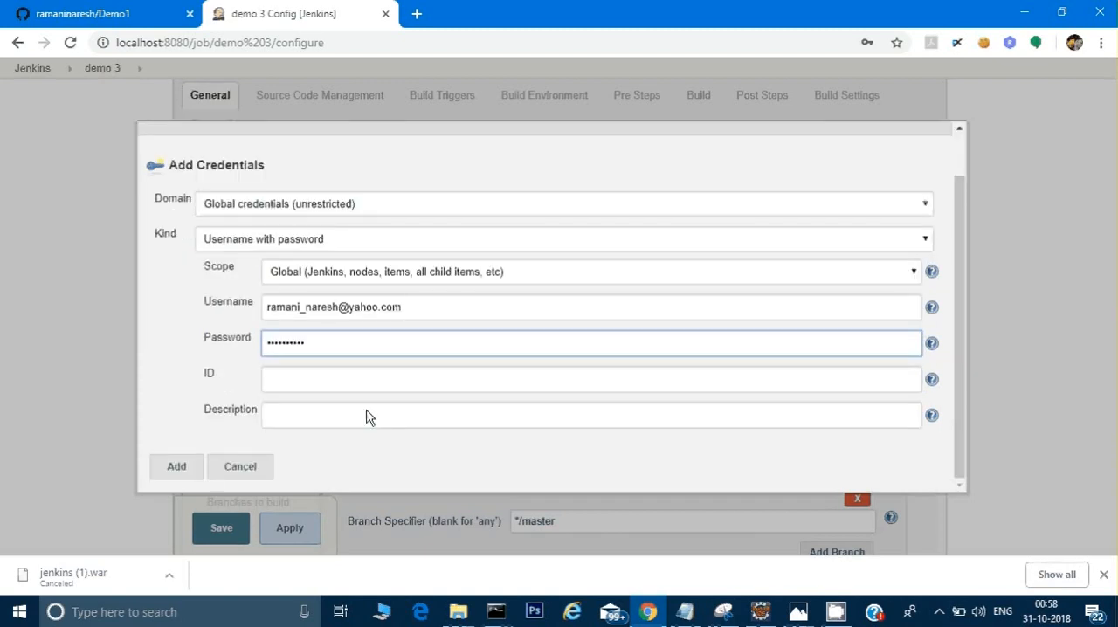
pyautogui.click(184, 474)
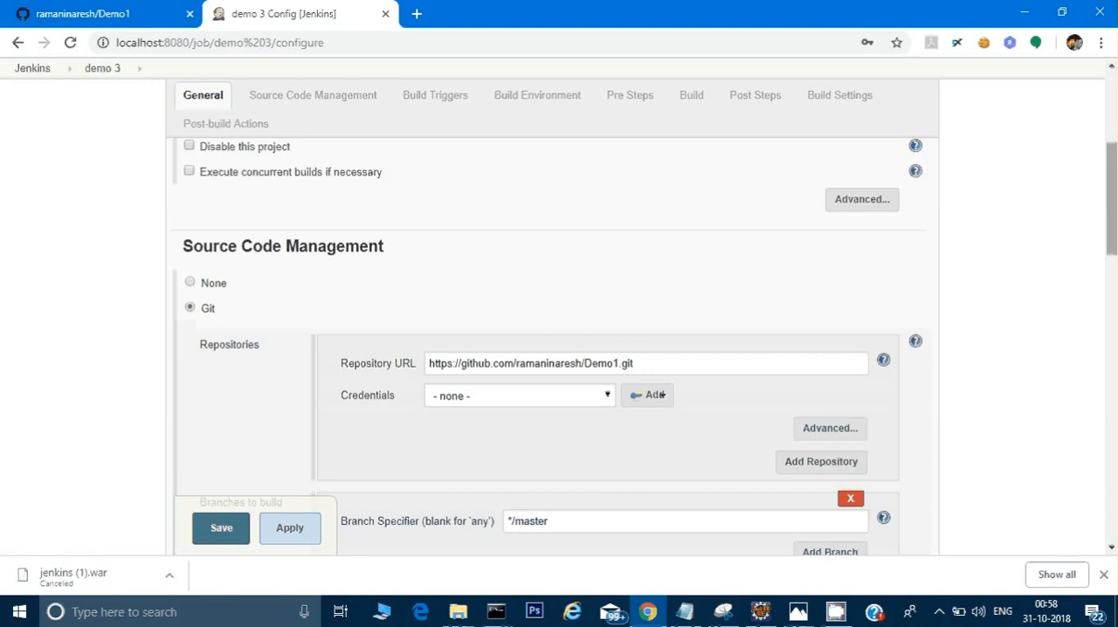
# Step: Enable the Poll SCM build trigger for the demo 3 project
pyautogui.scroll(-5, 661, 395)
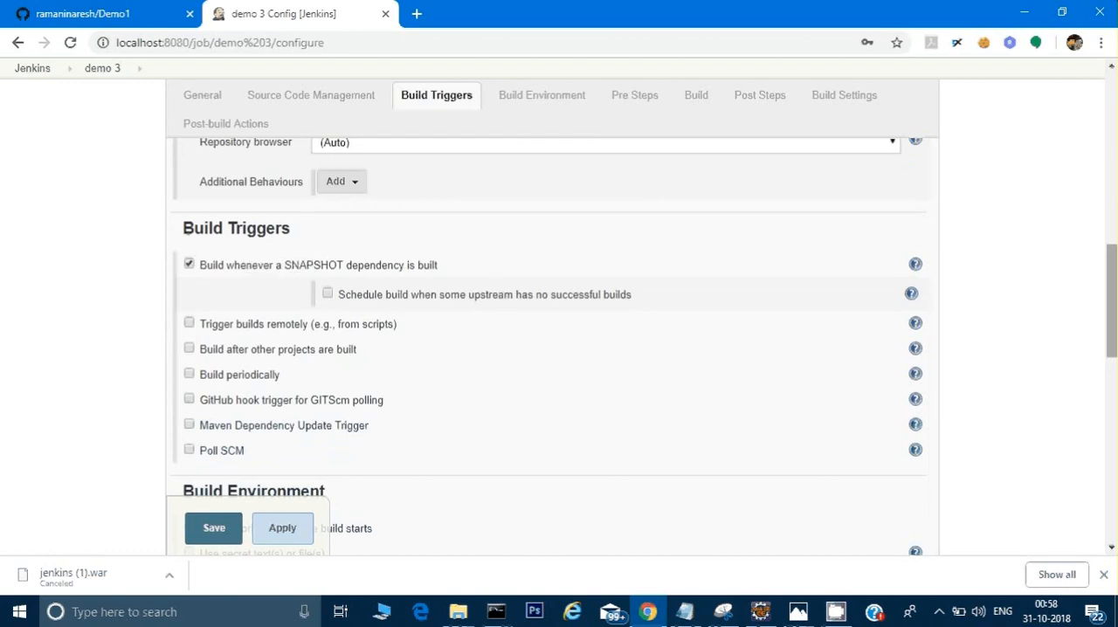
pyautogui.scroll(-1, 645, 347)
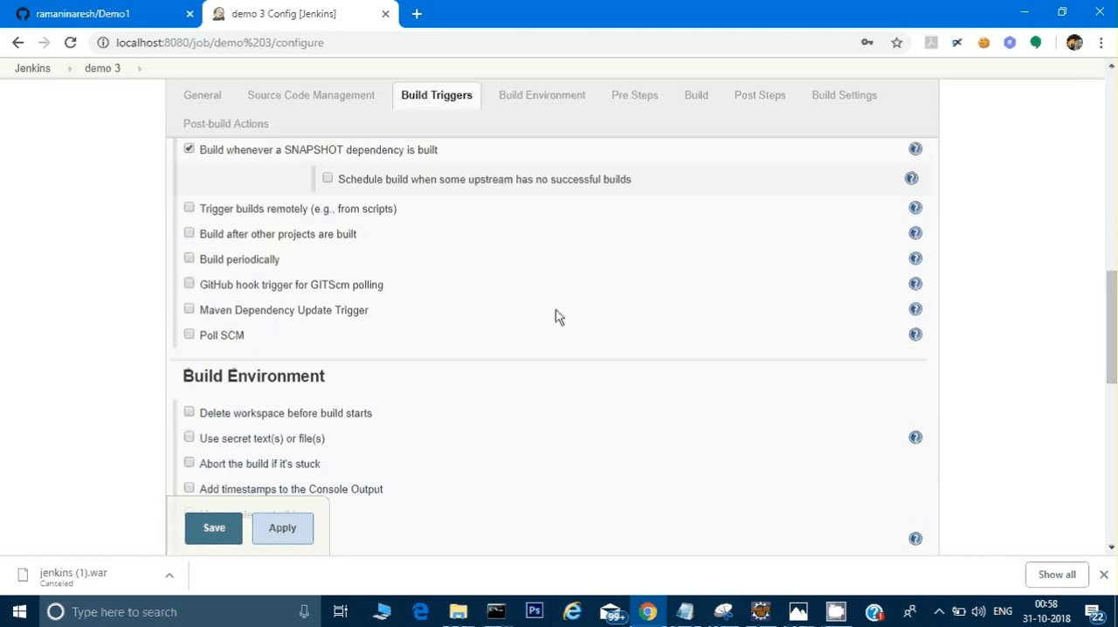
pyautogui.click(190, 335)
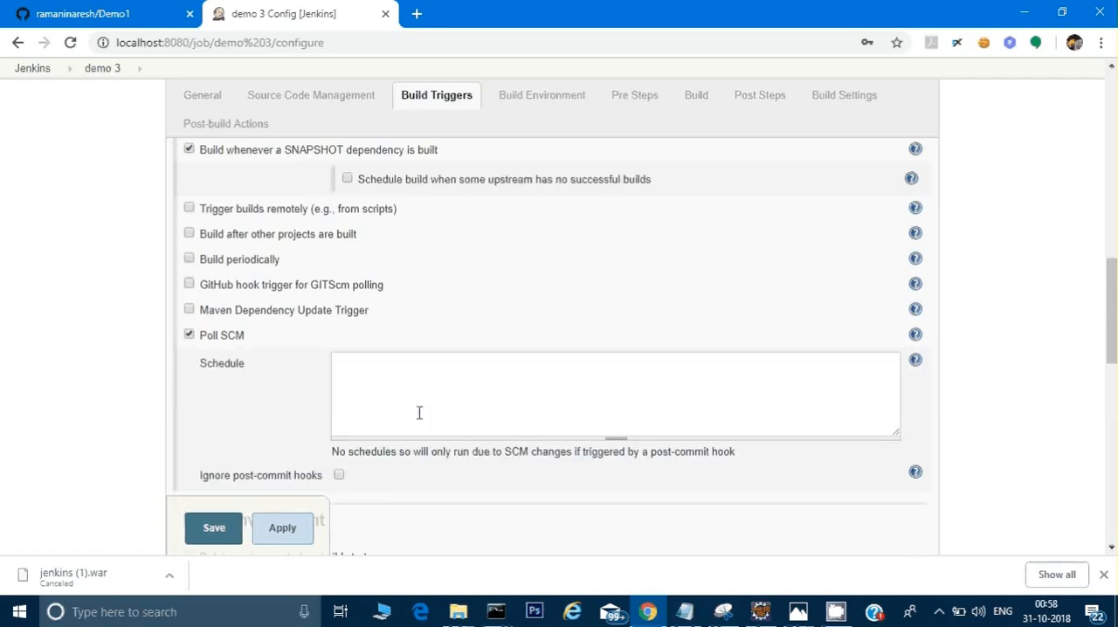
# Step: Show the help for the Poll SCM schedule, examine the cron field syntax and glance at the Demo1 repository on GitHub
pyautogui.click(915, 363)
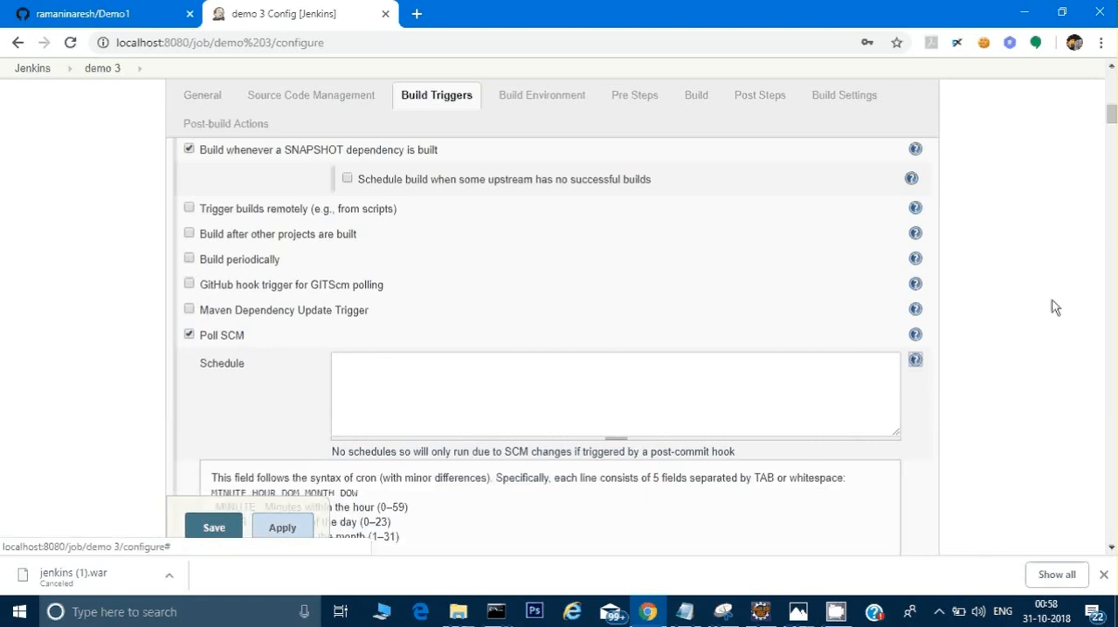
pyautogui.scroll(-5, 1048, 312)
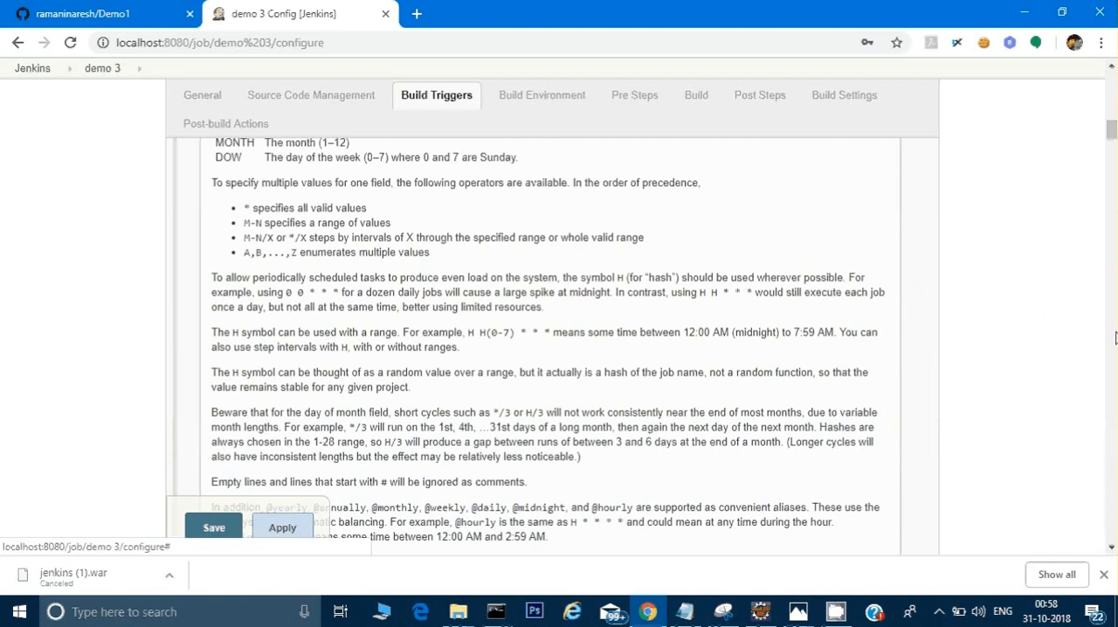
pyautogui.scroll(3, 1112, 83)
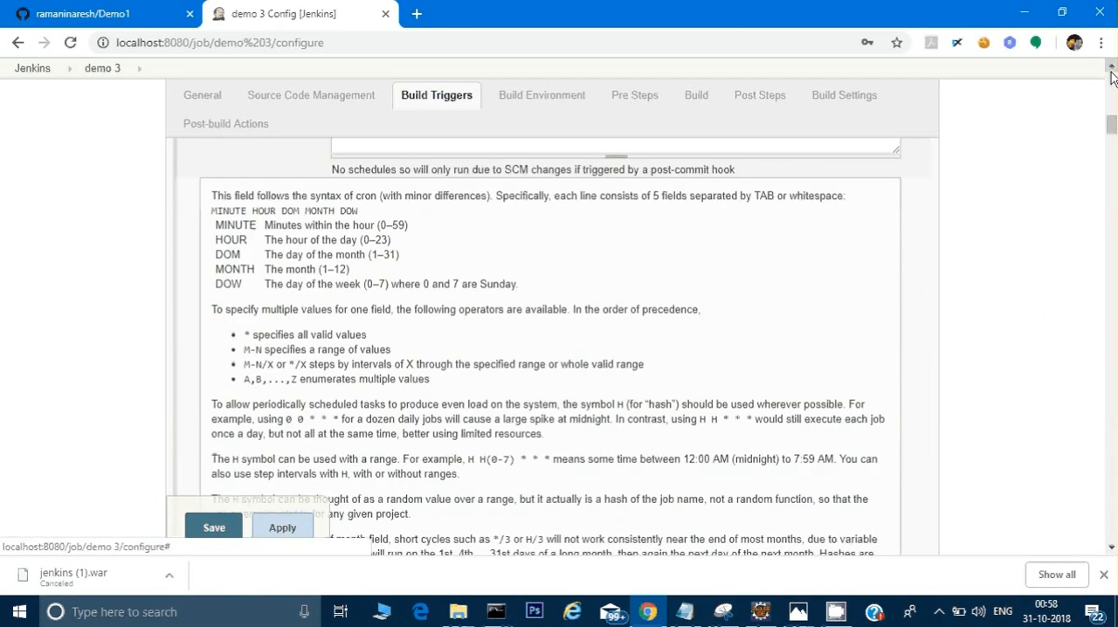
pyautogui.scroll(1, 1112, 77)
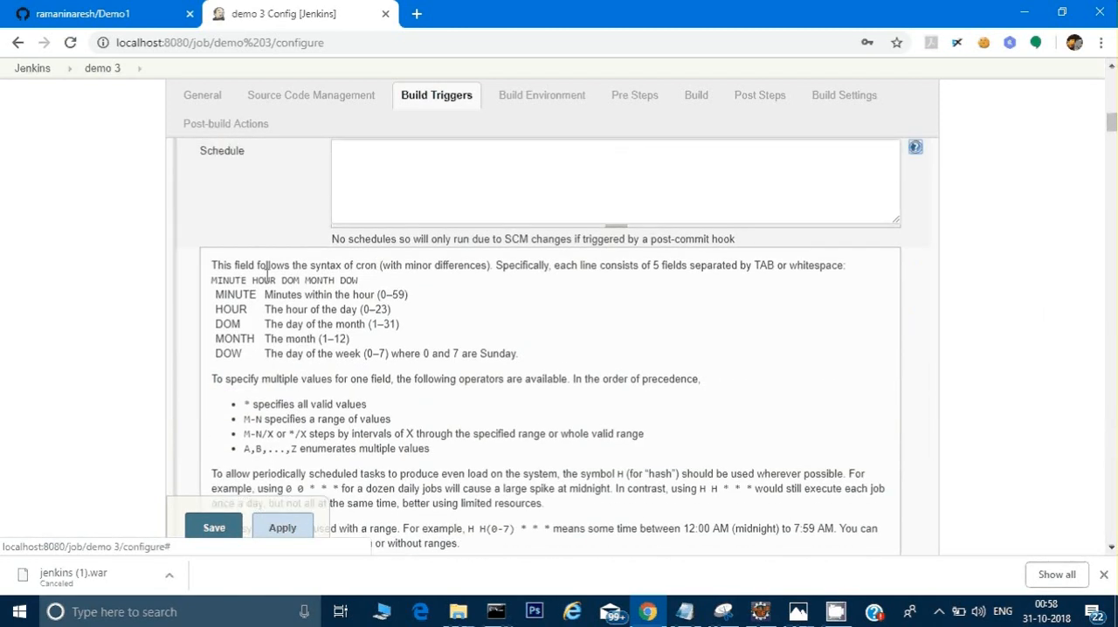
pyautogui.moveTo(220, 296); pyautogui.dragTo(426, 347)
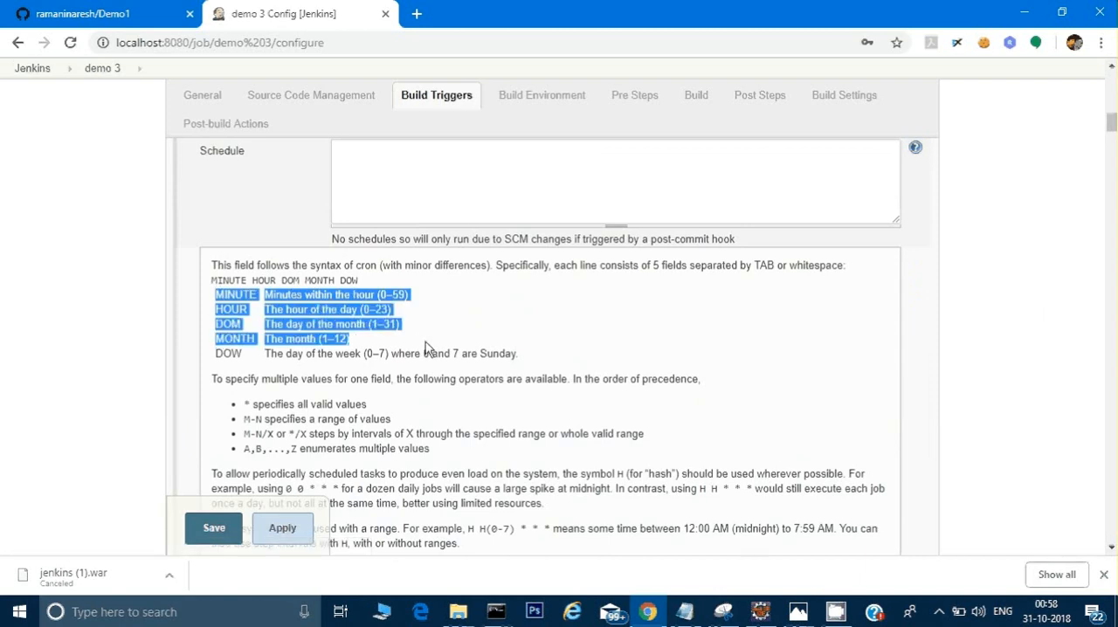
pyautogui.click(107, 16)
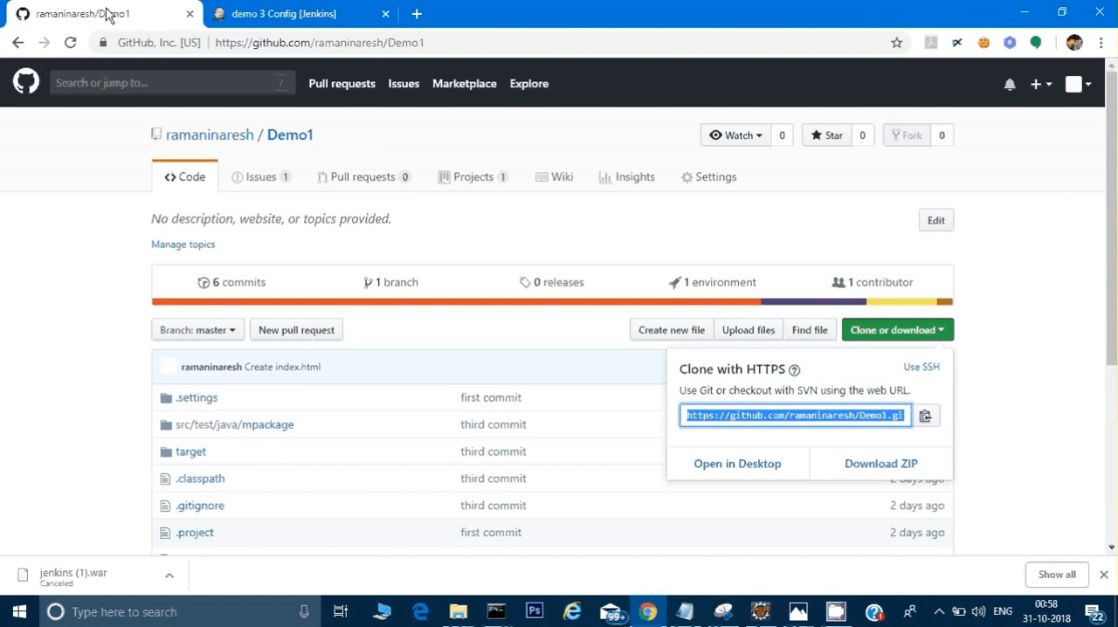
# Step: Return to the demo 3 configuration in Jenkins and set the Poll SCM schedule to * * * * *
pyautogui.click(297, 21)
pyautogui.click(136, 19)
pyautogui.click(273, 12)
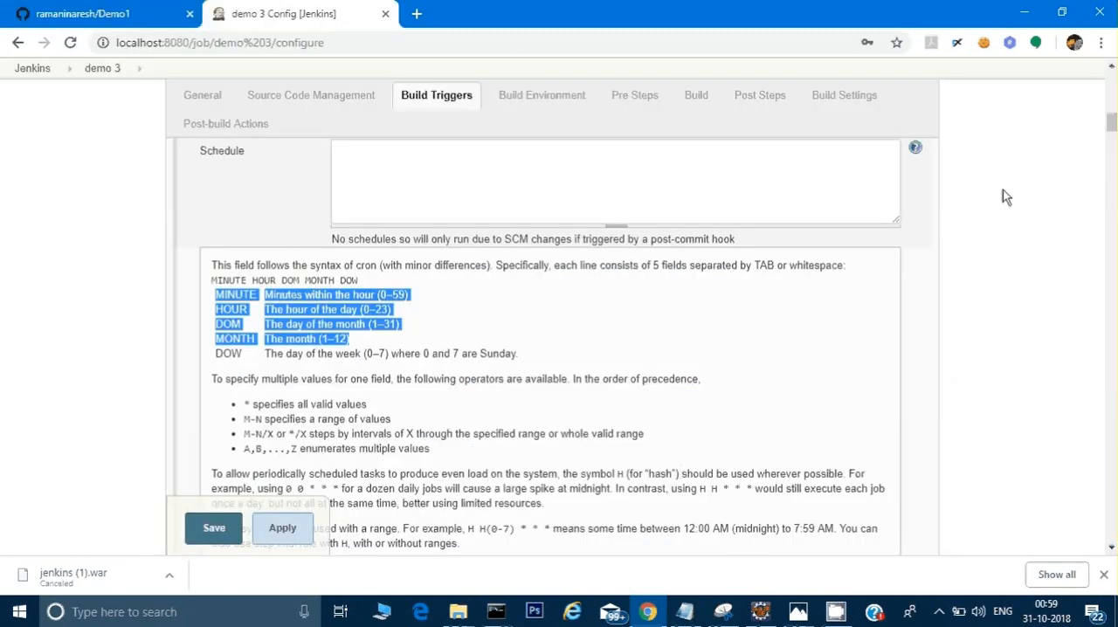
pyautogui.click(1112, 67)
pyautogui.click(760, 354)
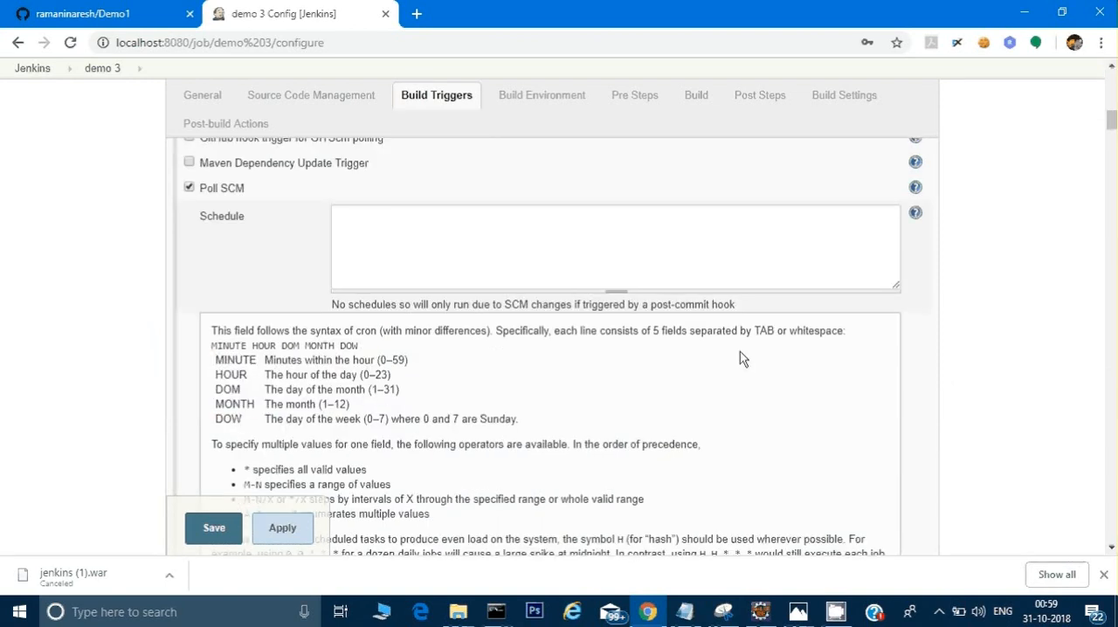
pyautogui.moveTo(664, 330); pyautogui.dragTo(670, 332)
pyautogui.click(397, 229)
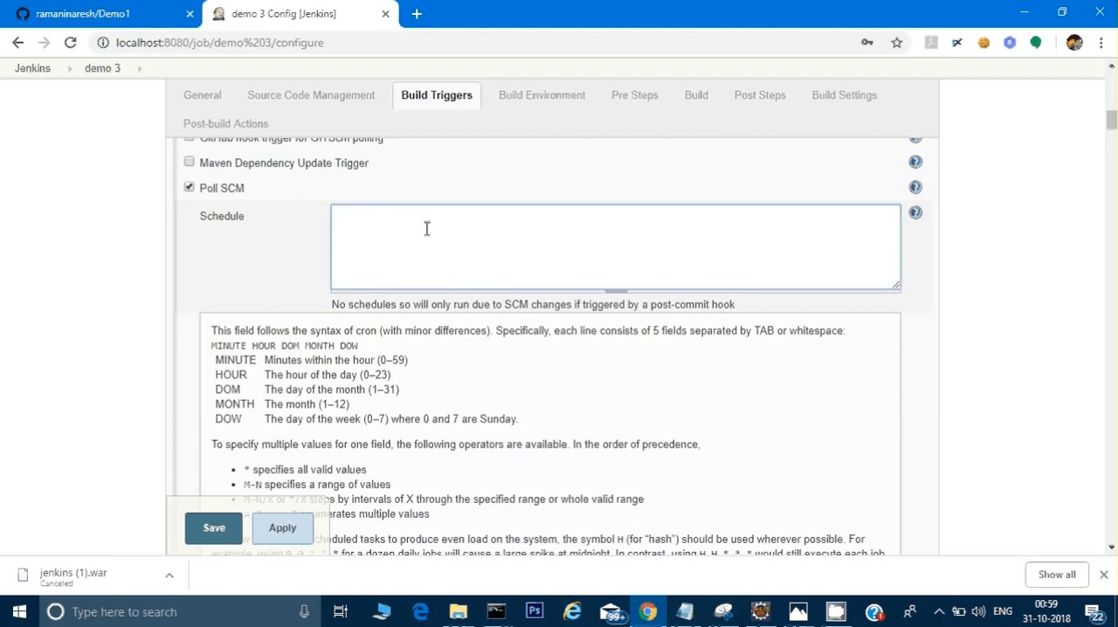
pyautogui.write('* * * * *')
pyautogui.click(763, 306)
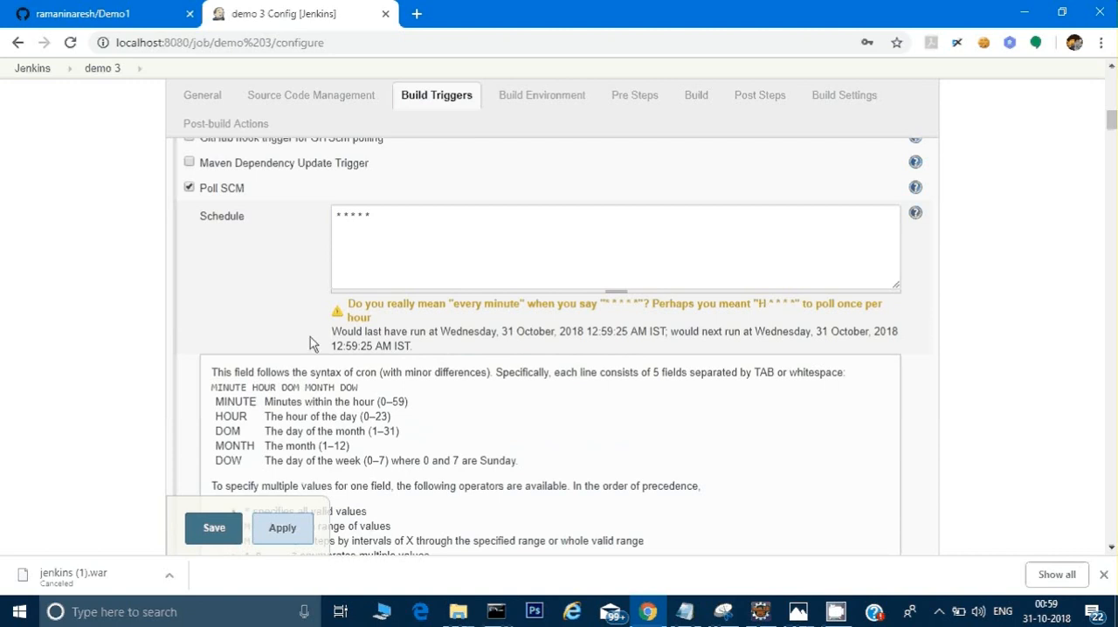
pyautogui.moveTo(333, 335); pyautogui.dragTo(437, 325)
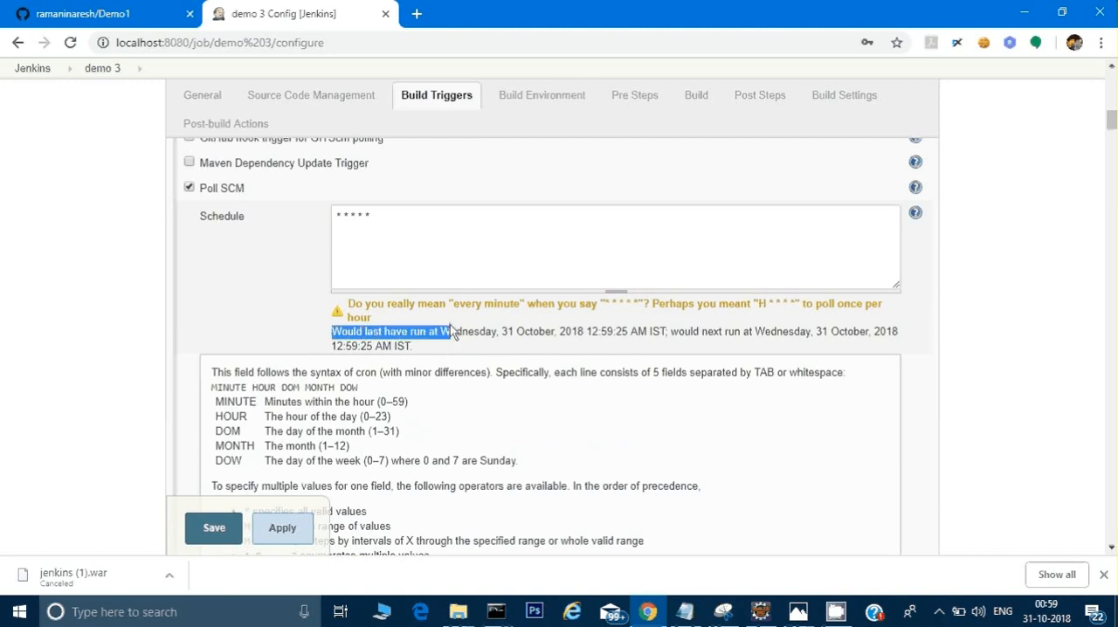
pyautogui.click(397, 336)
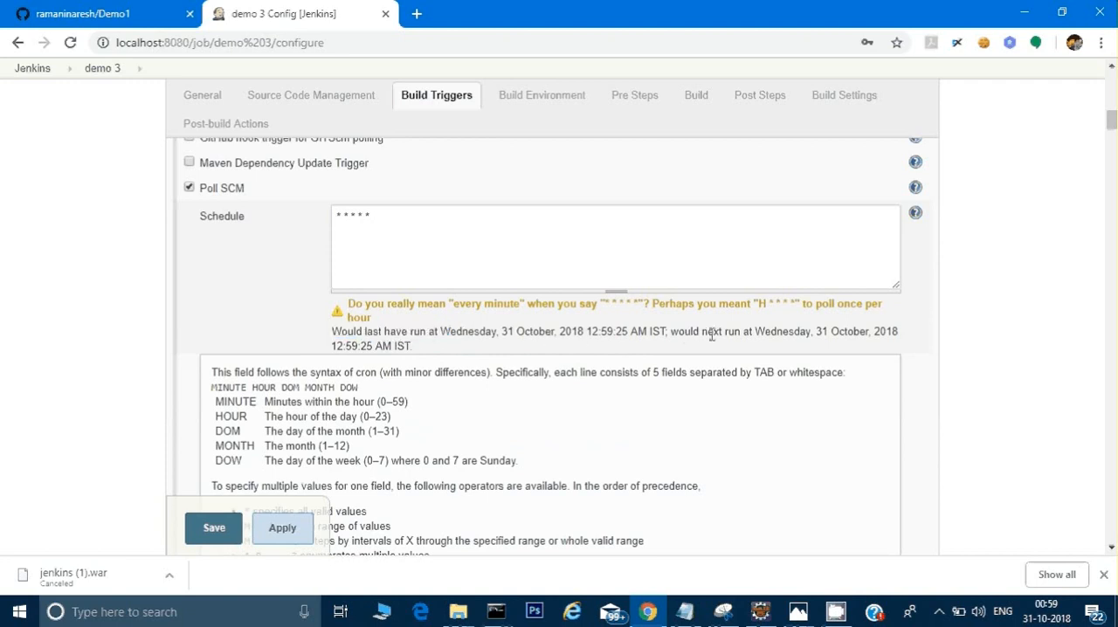
# Step: Change the minute field of the Poll SCM schedule so that it reads */2 * * * *
pyautogui.click(379, 227)
pyautogui.moveTo(368, 215); pyautogui.dragTo(330, 220)
pyautogui.click(356, 220)
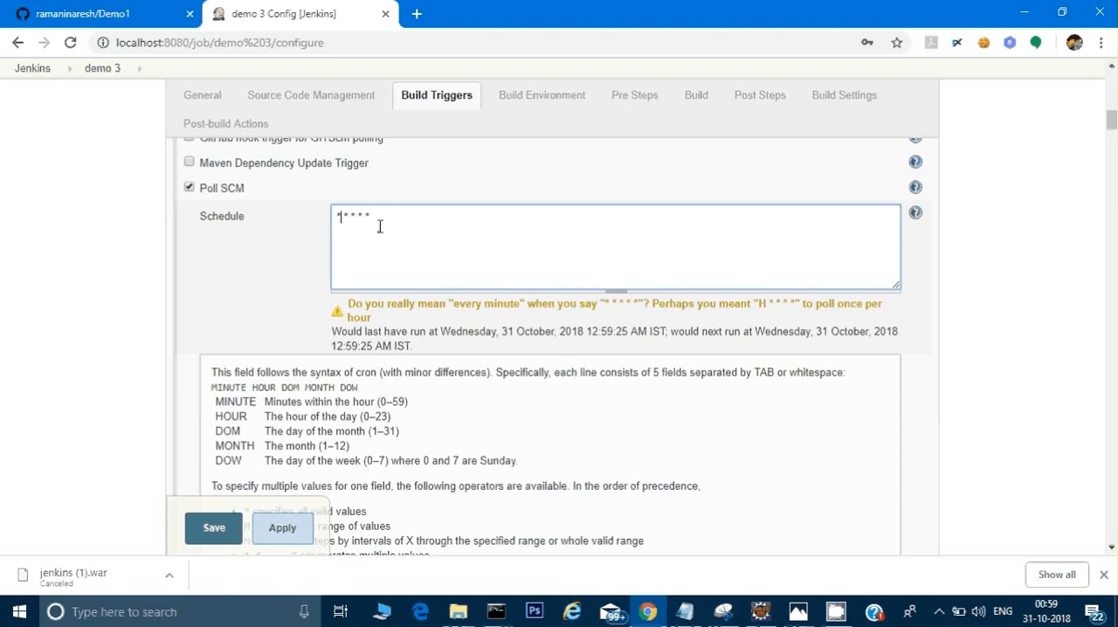
pyautogui.write('/2')
pyautogui.press('Left')
pyautogui.hotkey('shift', 'Right')
pyautogui.hotkey('shift', 'Right')
pyautogui.hotkey('shift', 'Right')
pyautogui.press('Right')
pyautogui.hotkey('shift', 'Left')
pyautogui.hotkey('shift', 'Left')
pyautogui.hotkey('shift', 'Left')
pyautogui.hotkey('shift', 'Left')
pyautogui.hotkey('shift', 'Left')
pyautogui.hotkey('shift', 'Left')
pyautogui.hotkey('shift', 'Left')
pyautogui.hotkey('shift', 'Left')
pyautogui.hotkey('shift', 'Left')
pyautogui.hotkey('shift', 'Left')
pyautogui.press('Left')
pyautogui.press('Right')
# Step: Look through the examples and time zone list in the Poll SCM schedule help, and hide the help
pyautogui.scroll(-2, 1113, 554)
pyautogui.scroll(-9, 1112, 552)
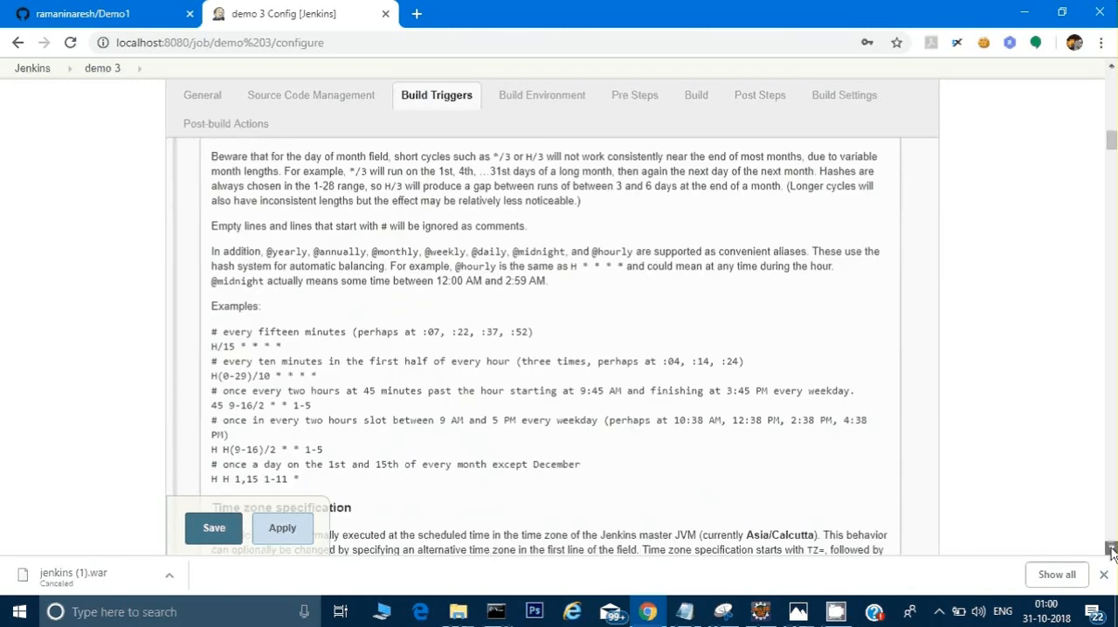
pyautogui.scroll(-3, 1112, 552)
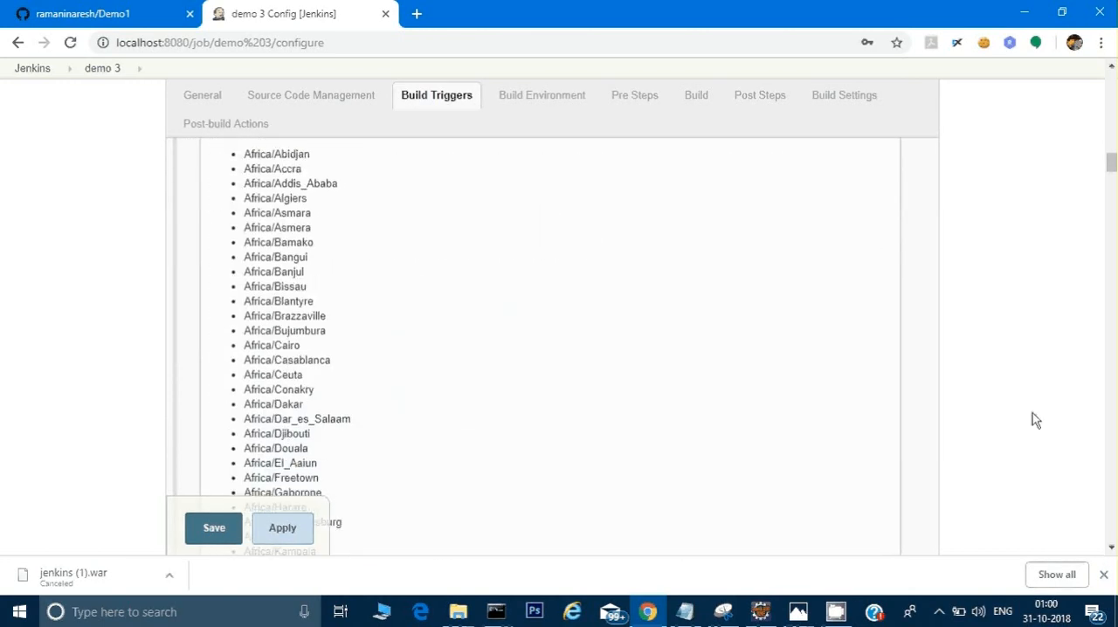
pyautogui.click(1113, 132)
pyautogui.moveTo(1113, 132); pyautogui.dragTo(1113, 114)
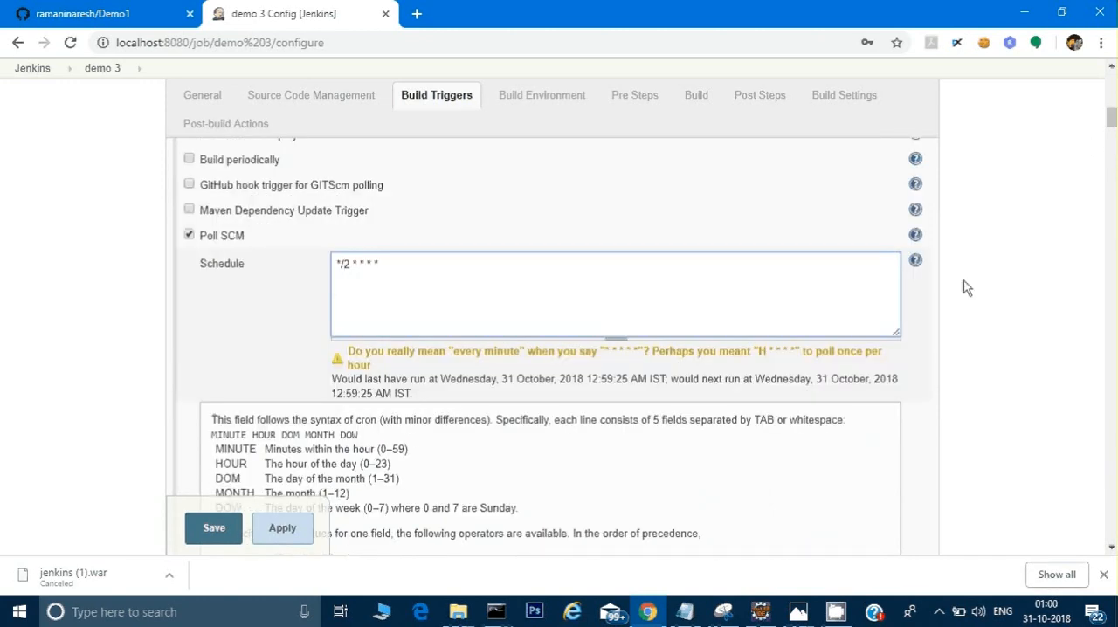
pyautogui.click(916, 262)
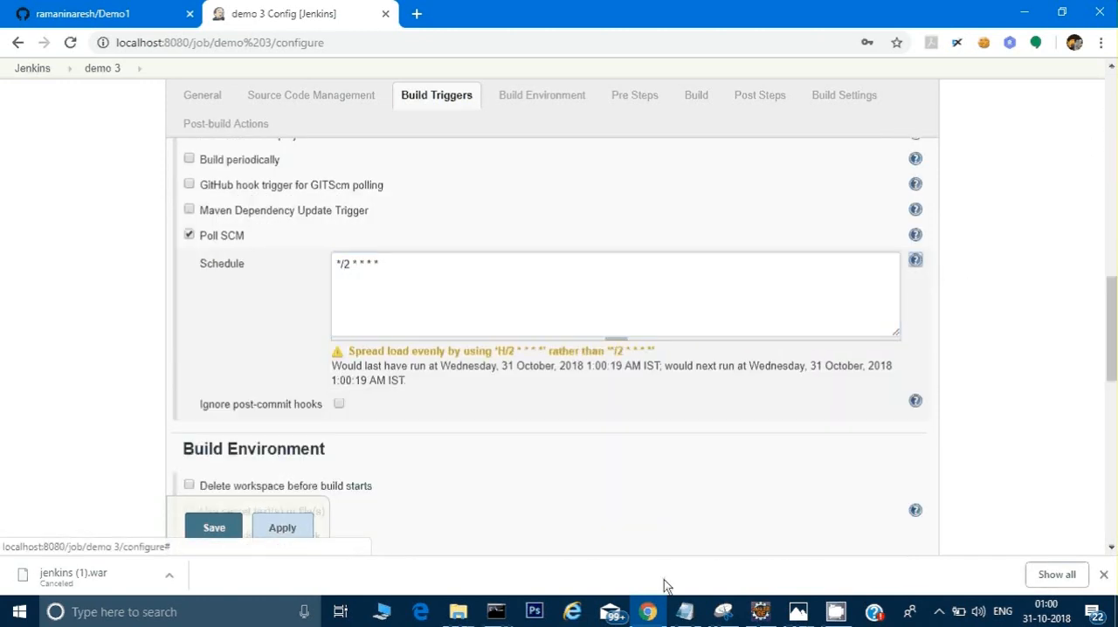
# Step: Look over the Build Environment options and the available pre-build steps without adding one
pyautogui.click(1112, 549)
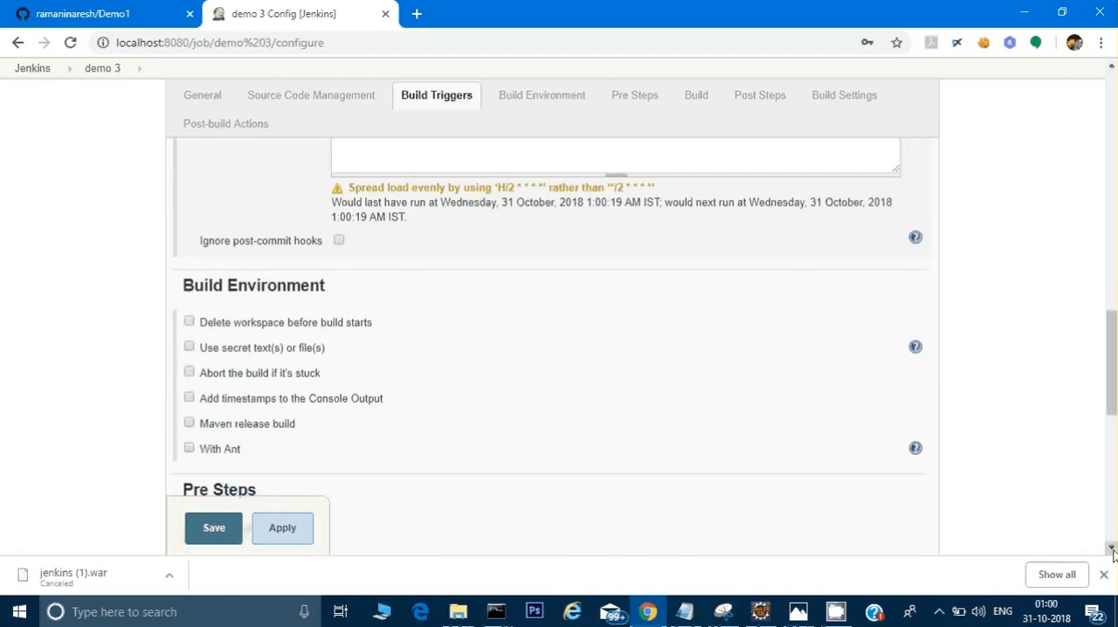
pyautogui.click(1112, 548)
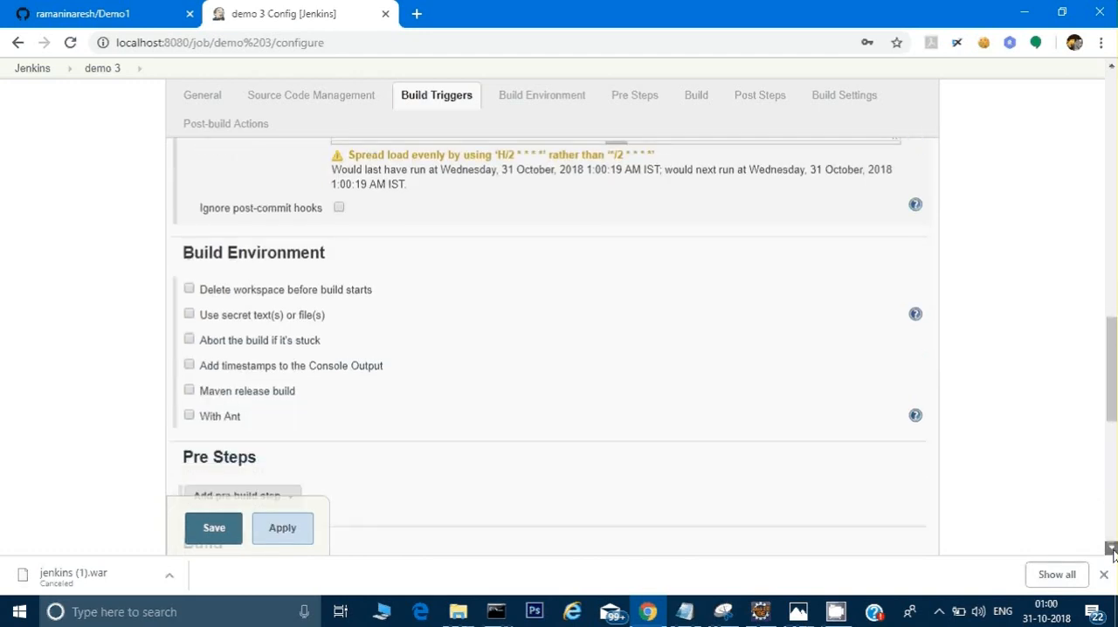
pyautogui.click(274, 236)
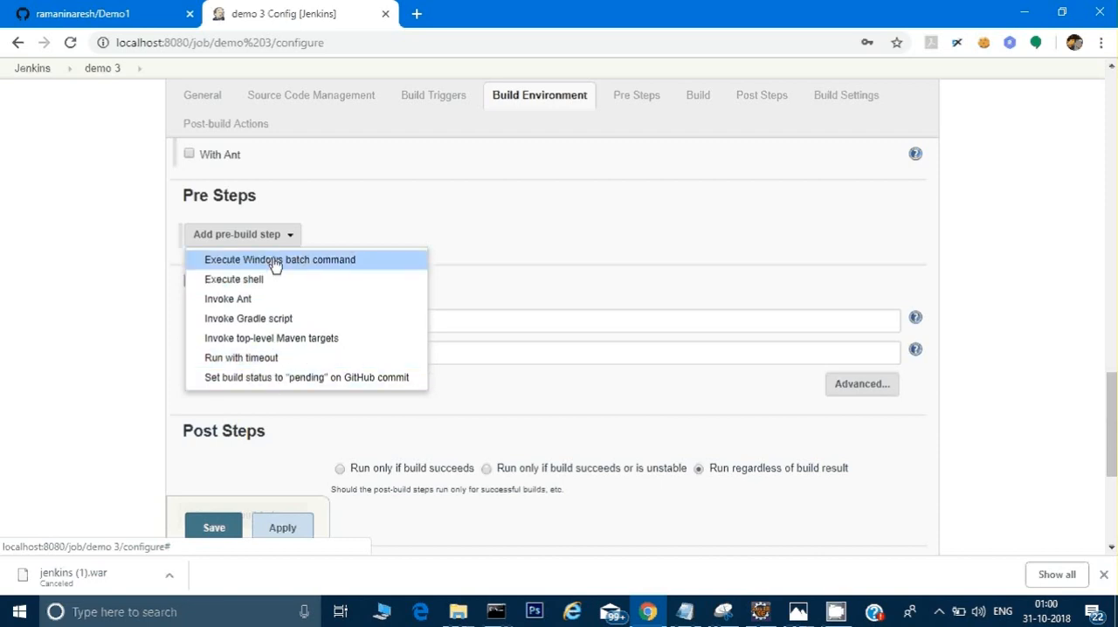
pyautogui.click(561, 220)
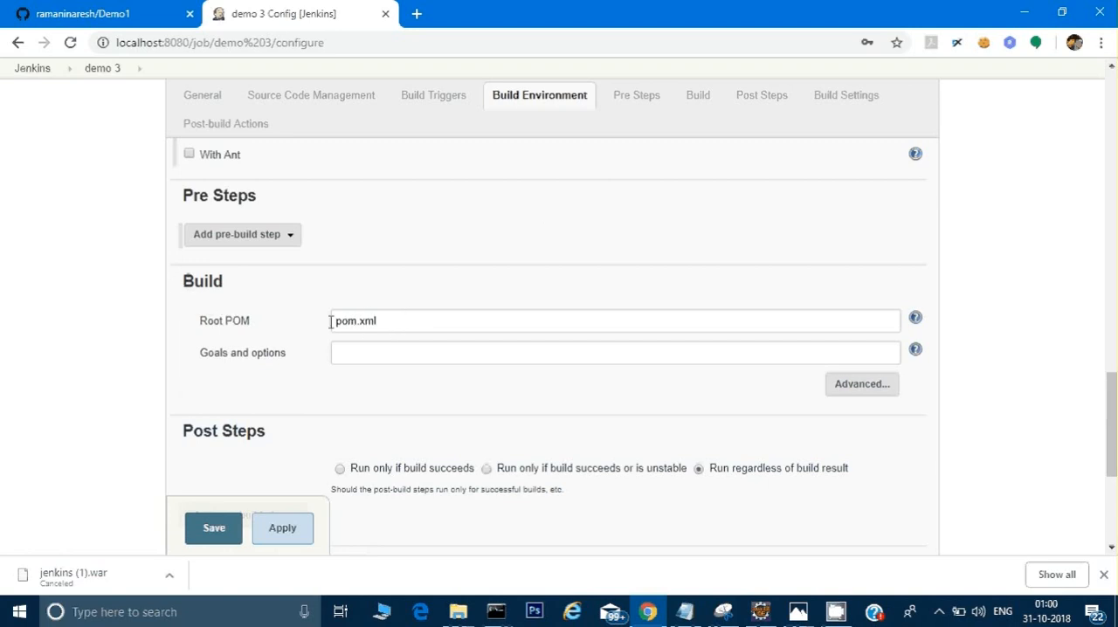
# Step: Check the Root POM file name pom.xml against the file list of the Demo1 repository on GitHub
pyautogui.click(390, 321)
pyautogui.moveTo(379, 321); pyautogui.dragTo(325, 321)
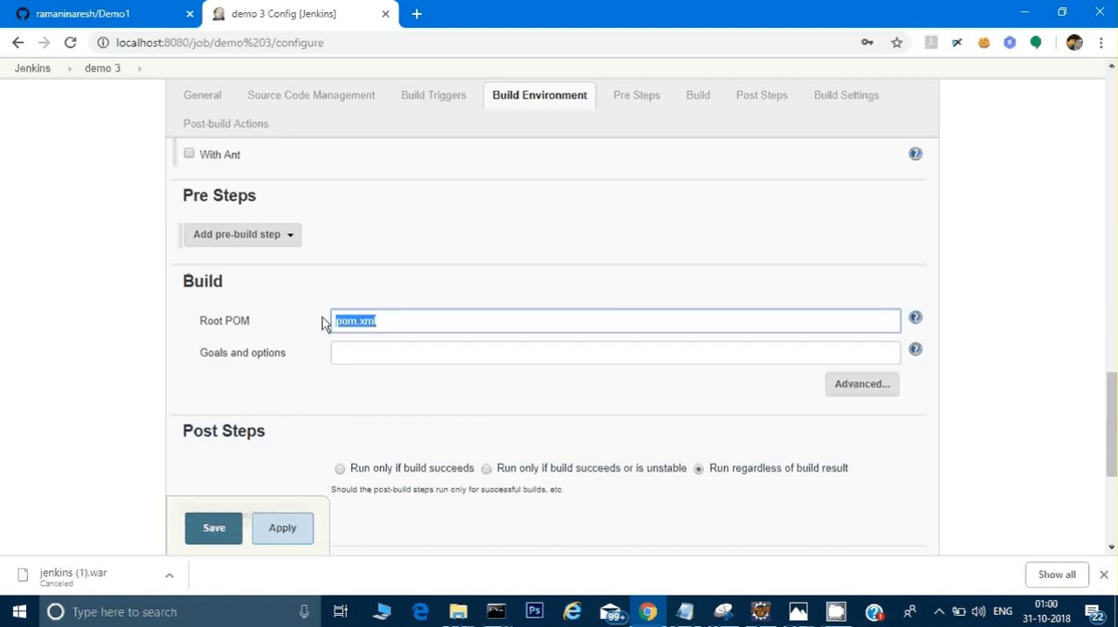
pyautogui.click(405, 322)
pyautogui.hotkey('ctrl', 'a')
pyautogui.click(83, 16)
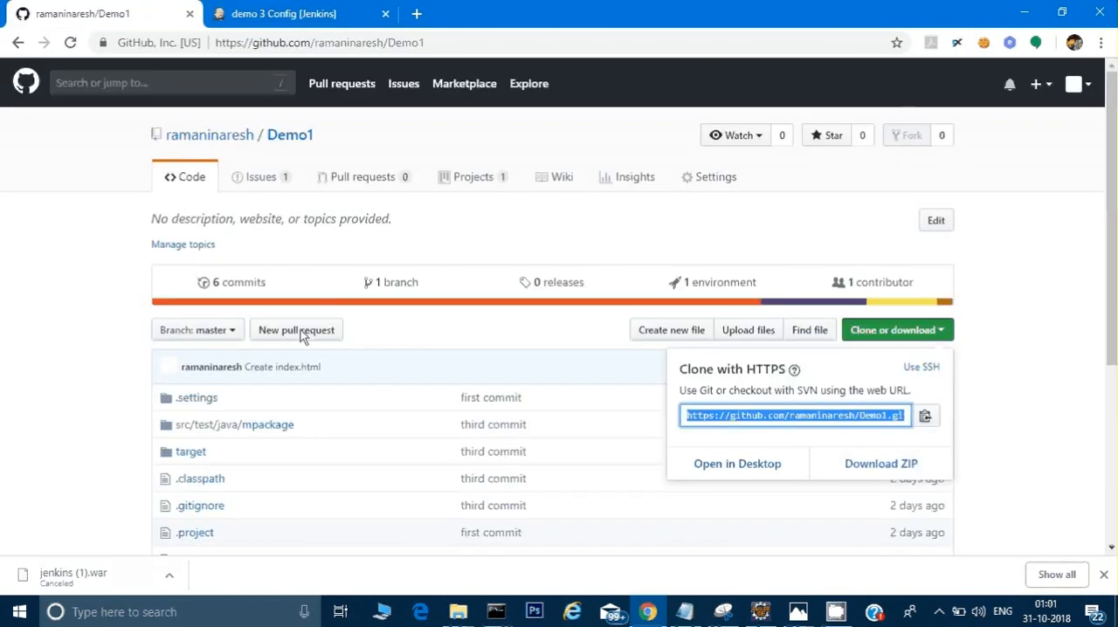
pyautogui.scroll(-3, 1112, 327)
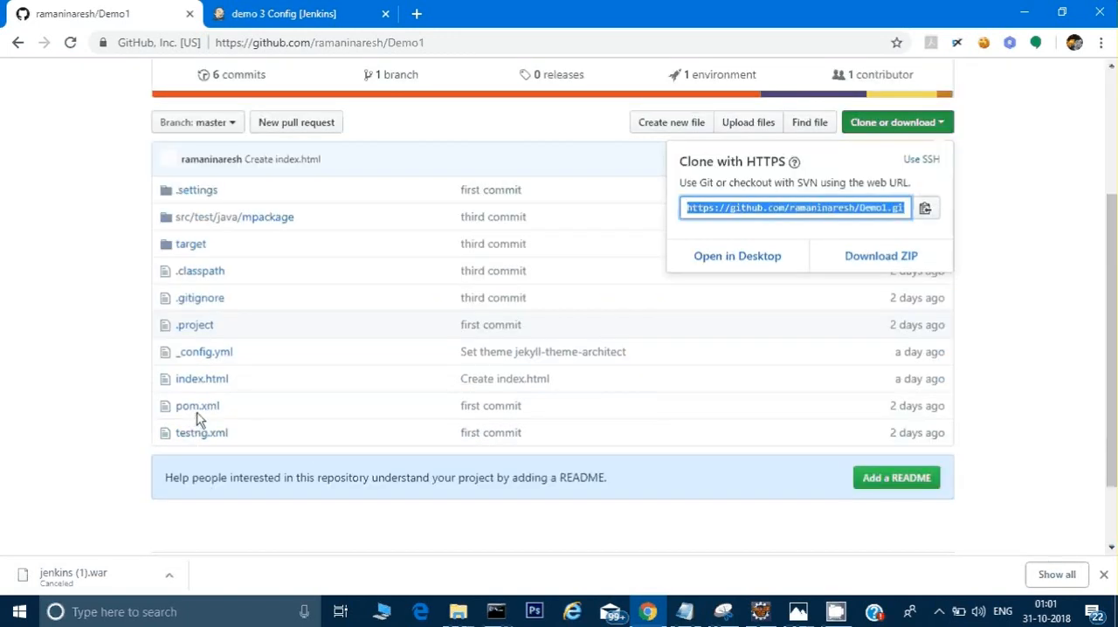
pyautogui.click(240, 24)
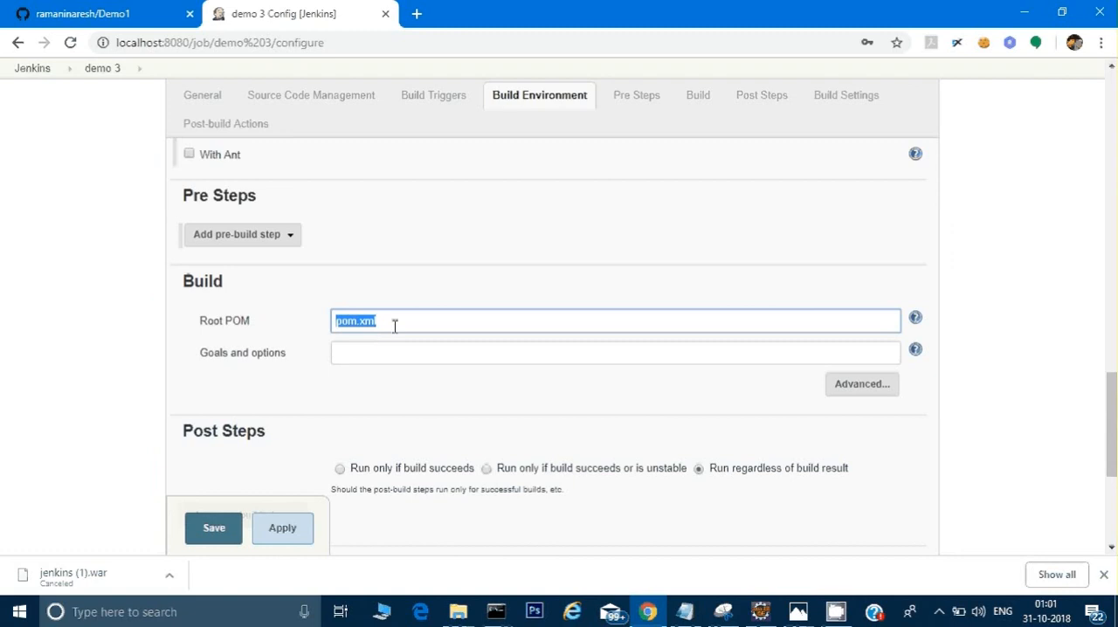
# Step: Glance at the Eclipse window and set the Goals and options of the demo 3 Maven build to clean install
pyautogui.click(392, 354)
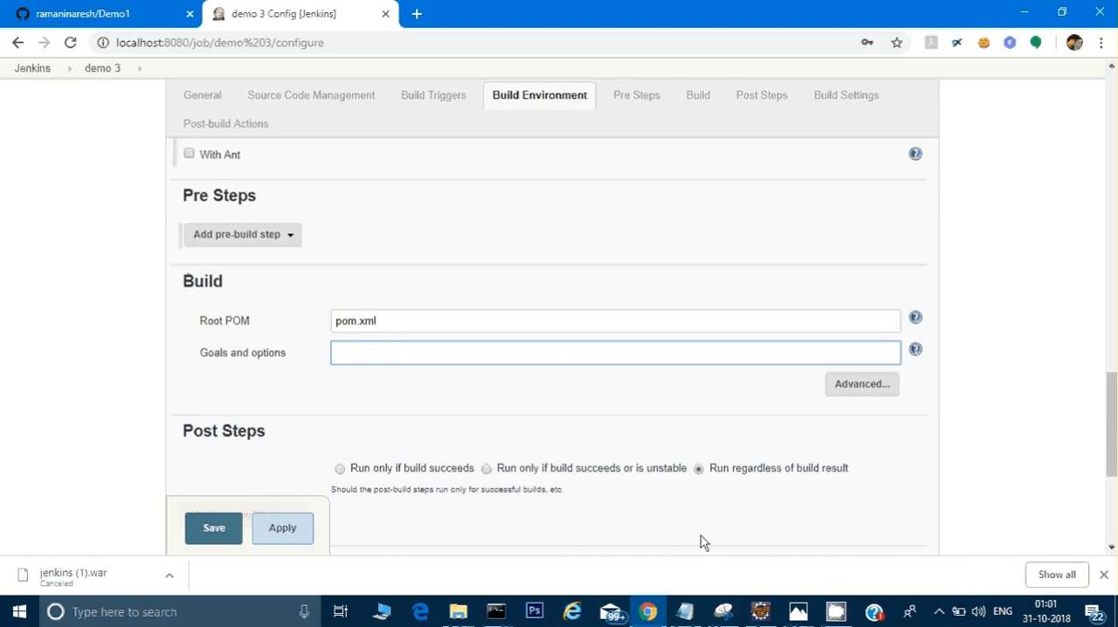
pyautogui.click(757, 607)
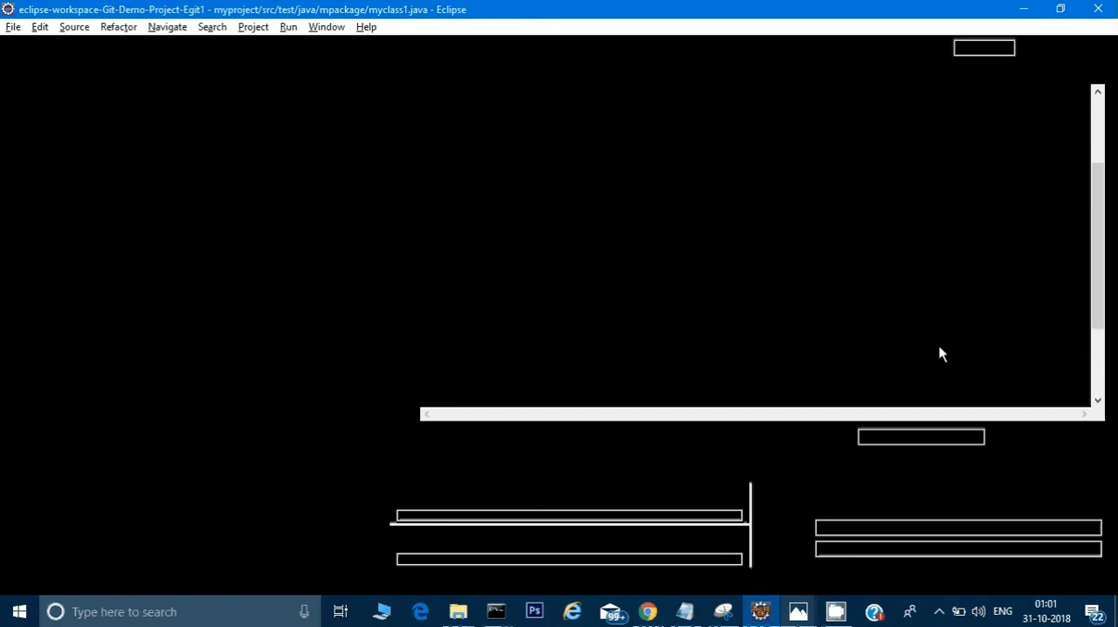
pyautogui.moveTo(762, 618)
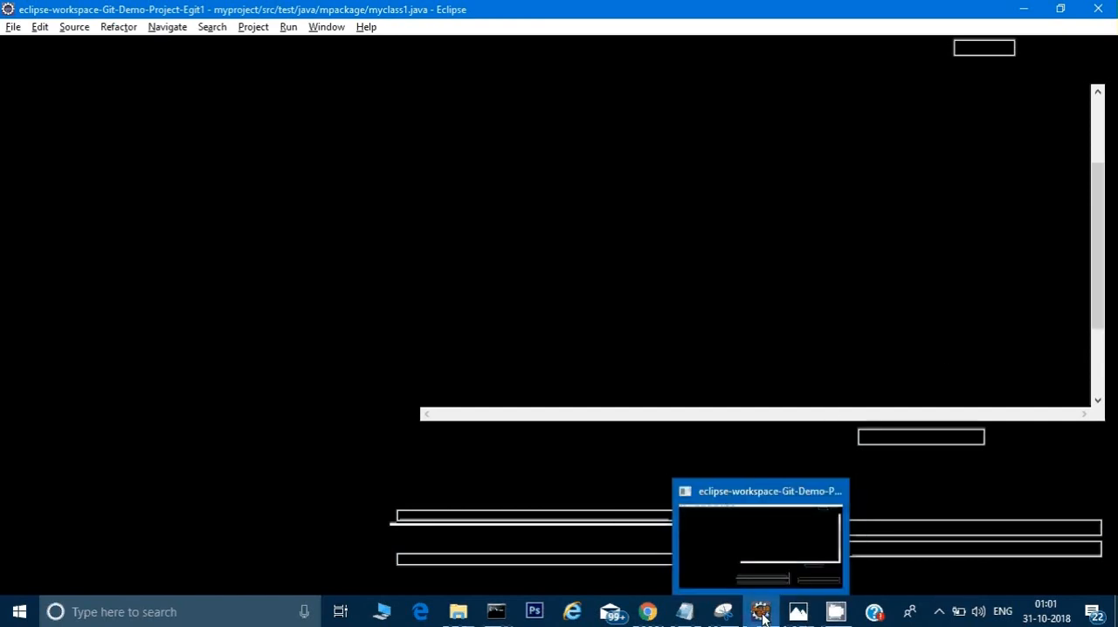
pyautogui.click(761, 614)
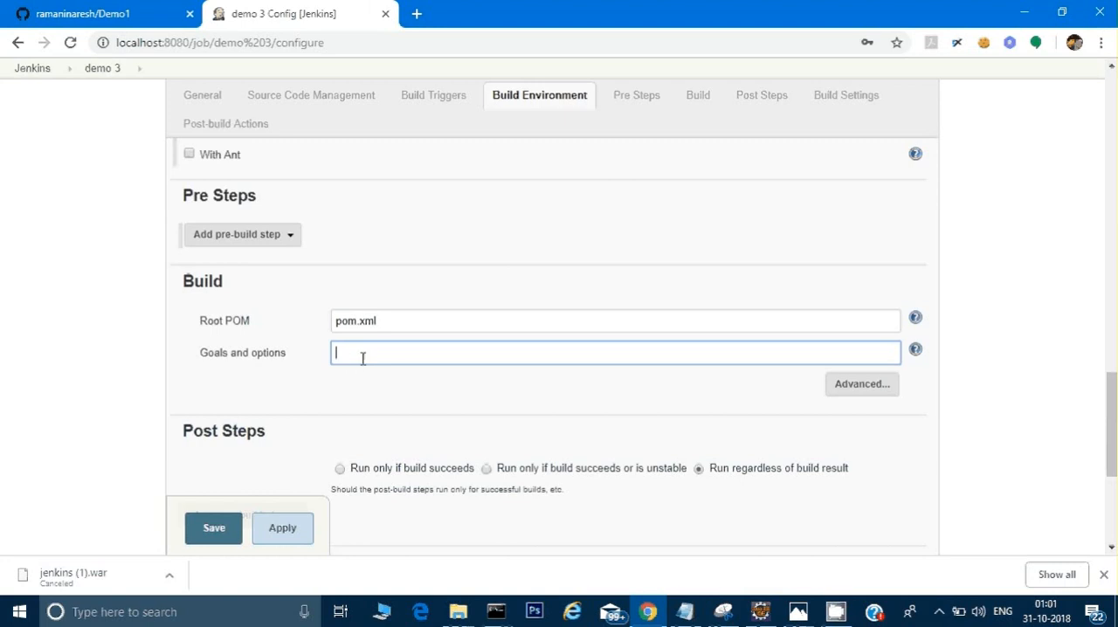
pyautogui.write('clean install')
# Step: Go back to the project's General settings and view the Jenkins DevOps ecosystem diagram in Photos before returning to Jenkins
pyautogui.moveTo(1113, 431); pyautogui.dragTo(1088, 139)
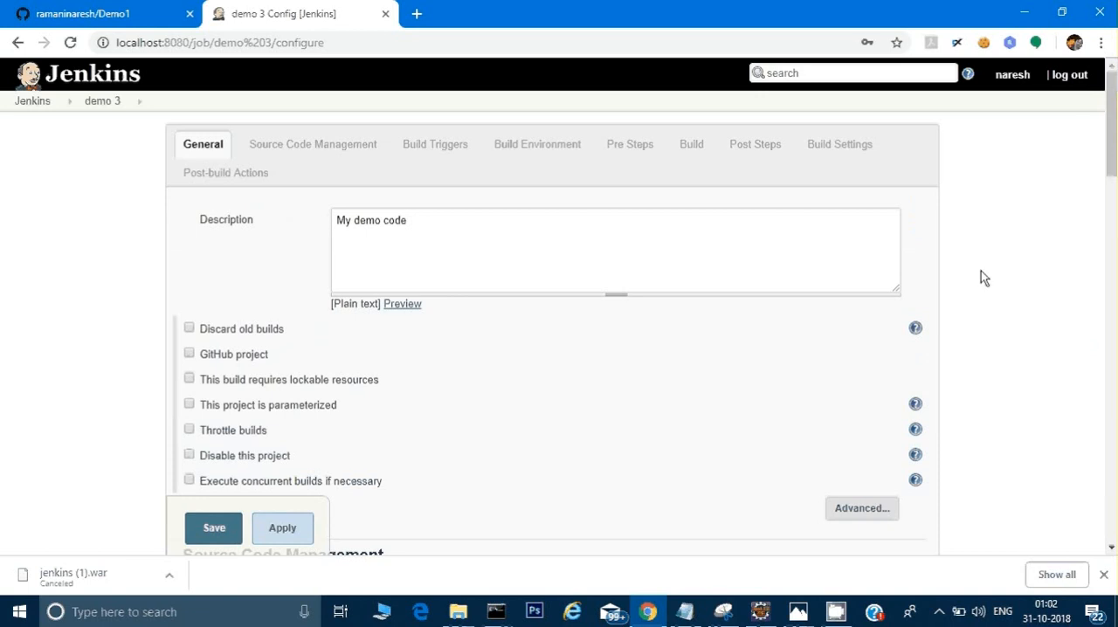
pyautogui.moveTo(798, 611)
pyautogui.click(708, 549)
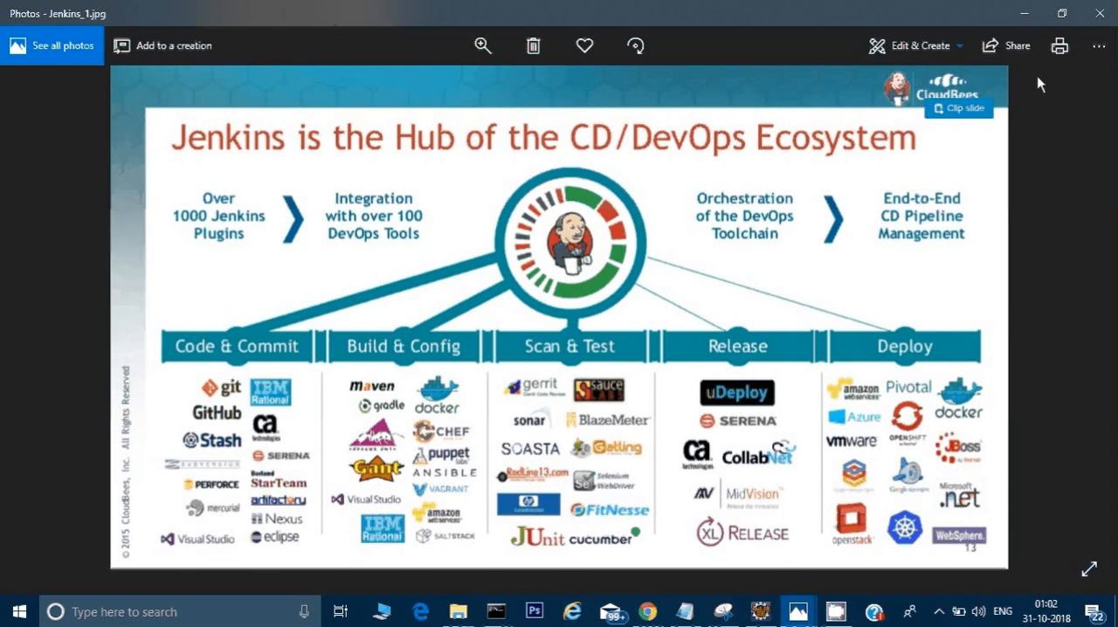
pyautogui.click(1025, 22)
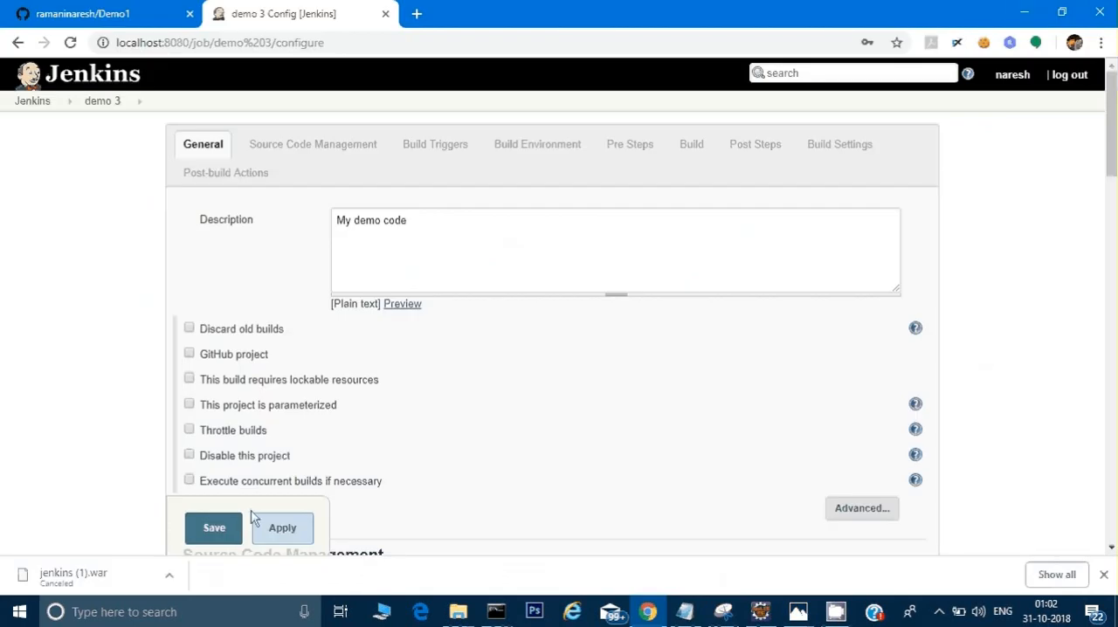
# Step: Review the demo 3 project configuration once more and save it
pyautogui.moveTo(1110, 136); pyautogui.dragTo(1111, 167)
pyautogui.scroll(-1, 256, 489)
pyautogui.click(219, 527)
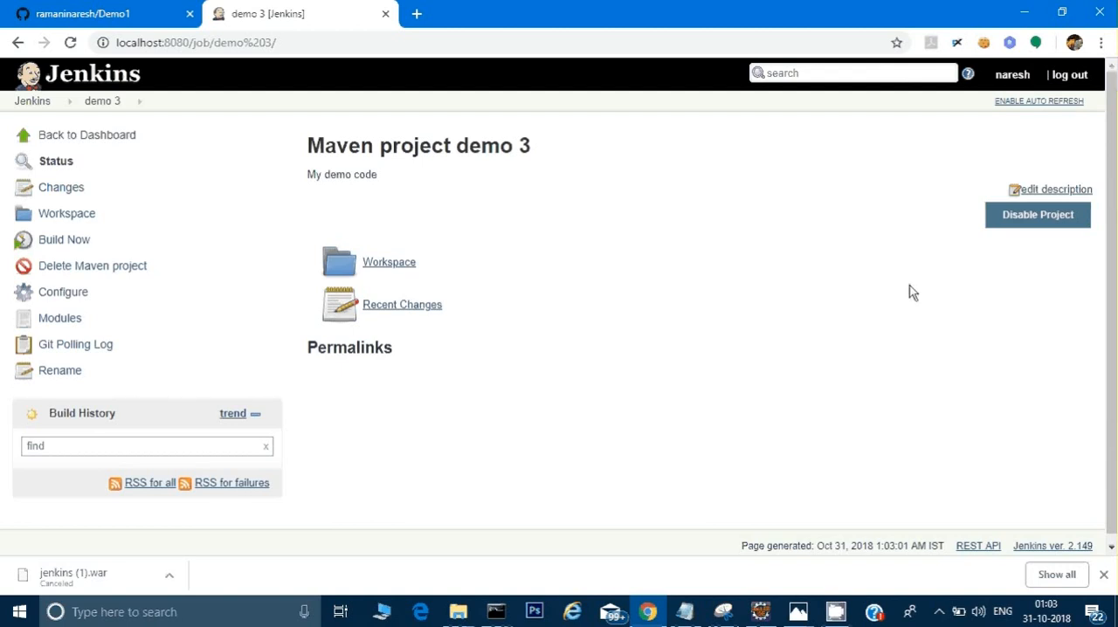
# Step: Switch to Photos and bring up the Jenkins_1.jpg diagram of the CD/DevOps ecosystem
pyautogui.moveTo(799, 612)
pyautogui.click(750, 590)
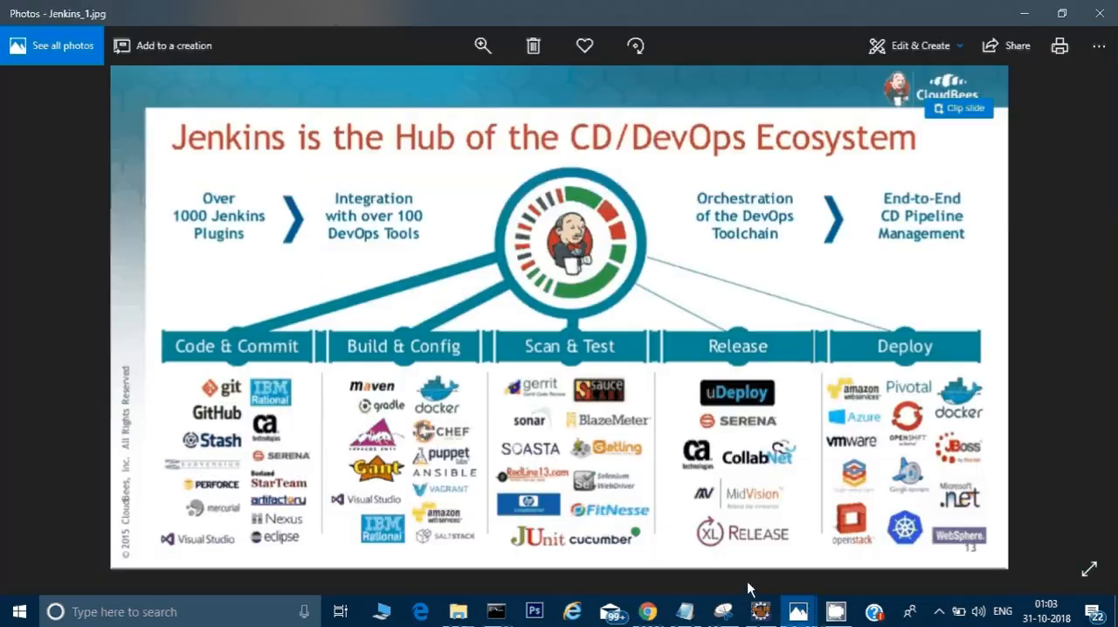
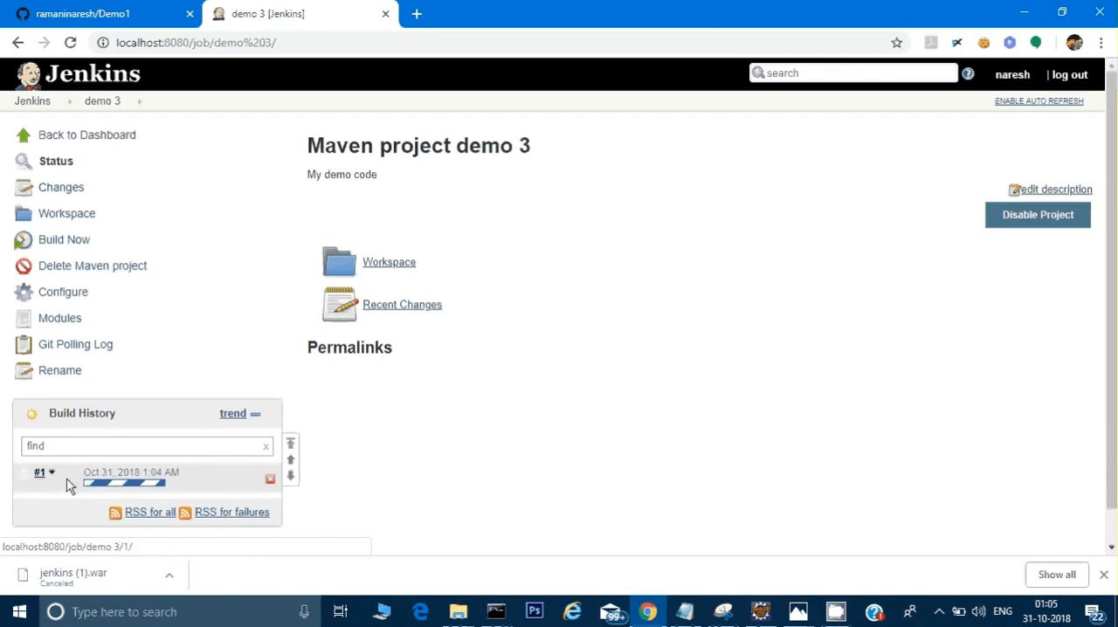
# Step: Abort the running build #1 of the demo 3 project and confirm the abort
pyautogui.click(270, 479)
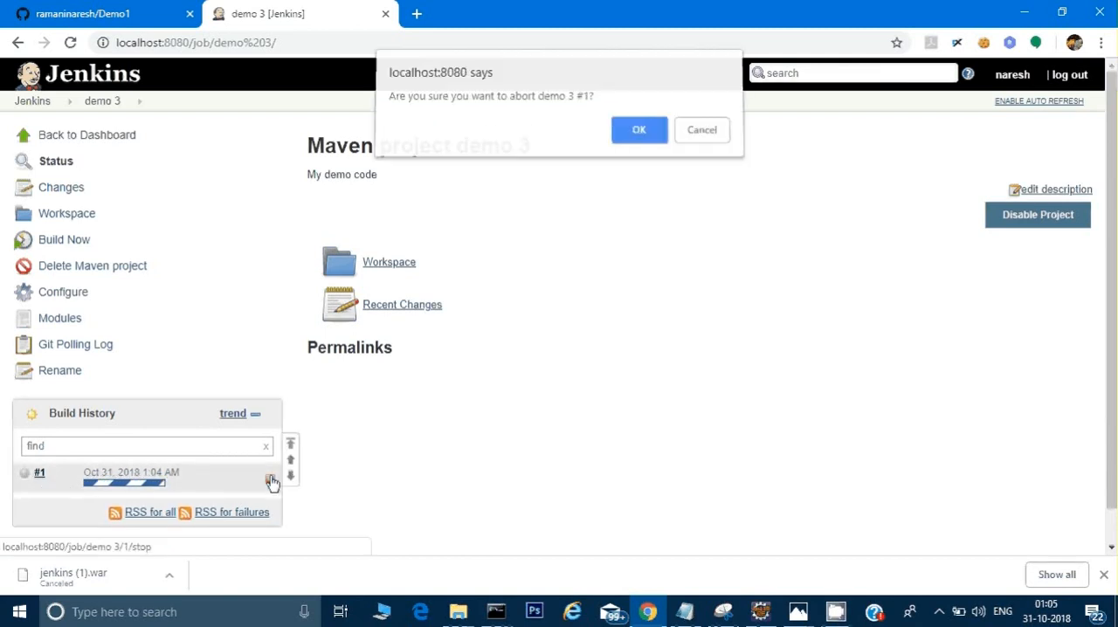
pyautogui.press('Return')
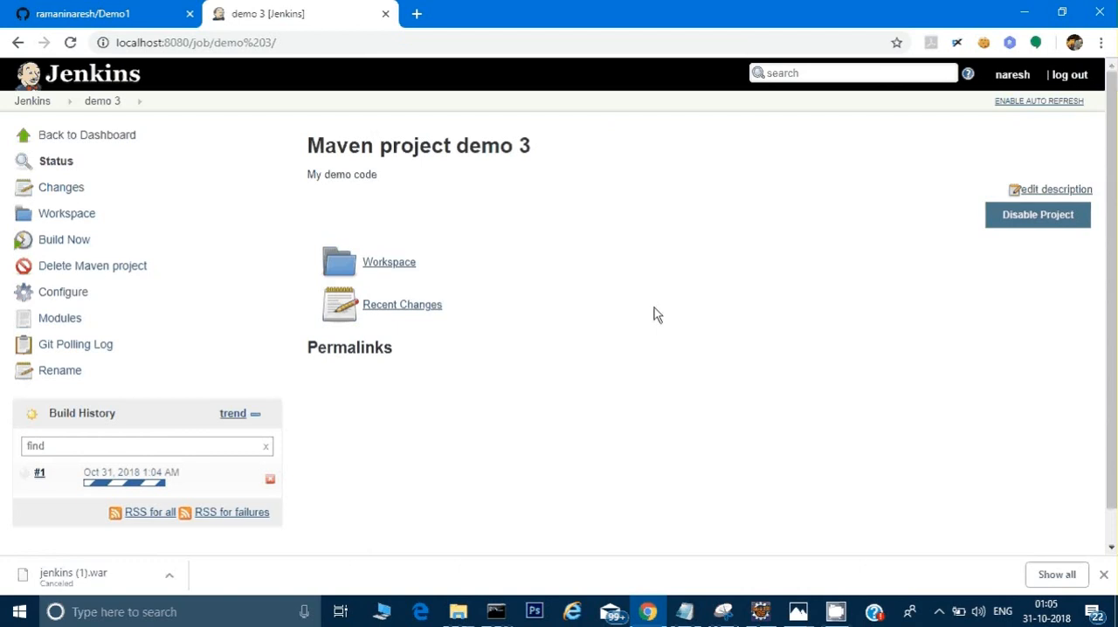
pyautogui.click(270, 481)
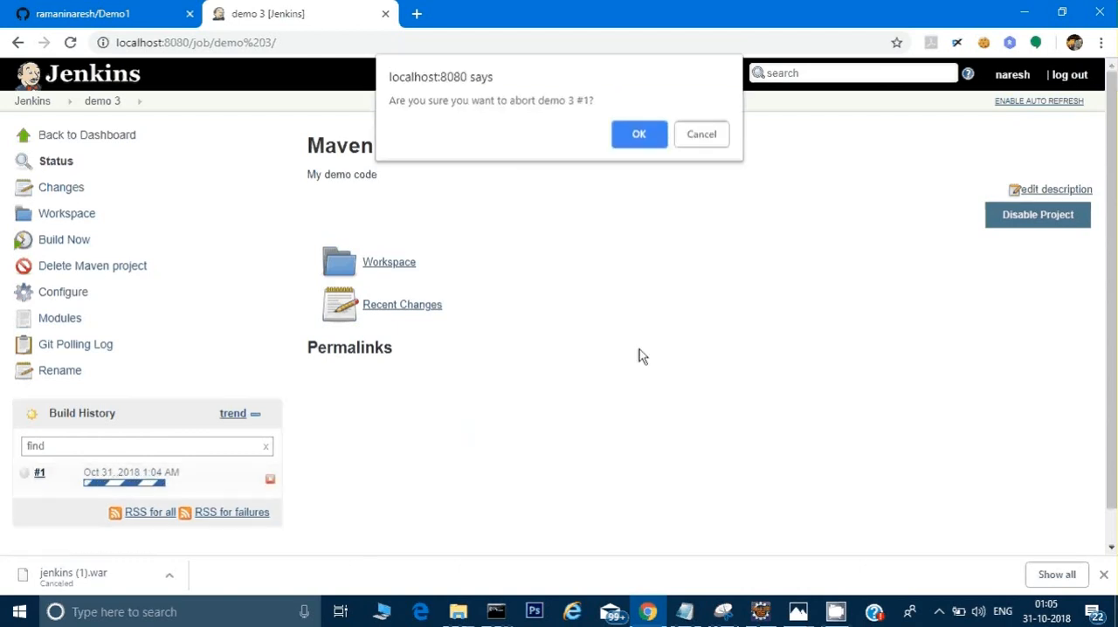
pyautogui.press('Return')
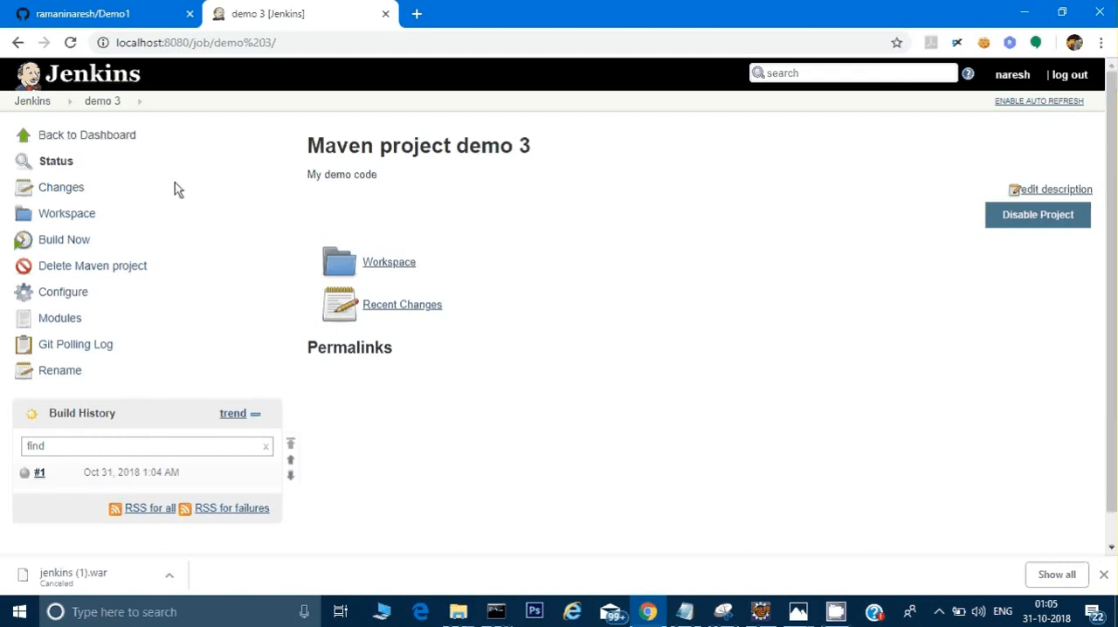
# Step: Open the demo 3 project configuration and review its Build Triggers section with the Poll SCM schedule
pyautogui.click(96, 105)
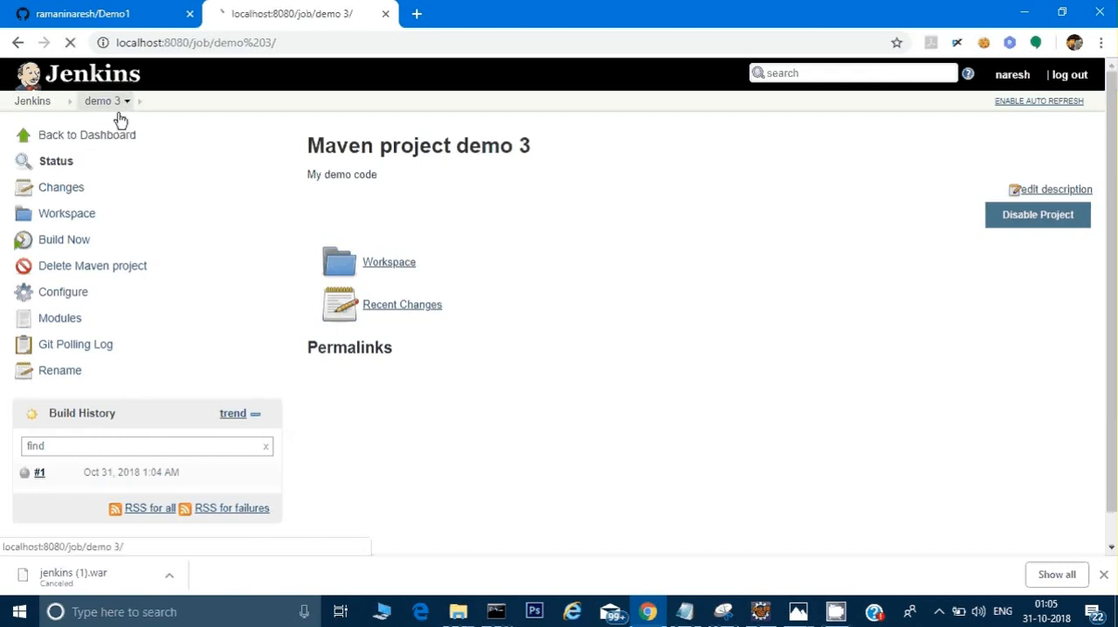
pyautogui.click(58, 293)
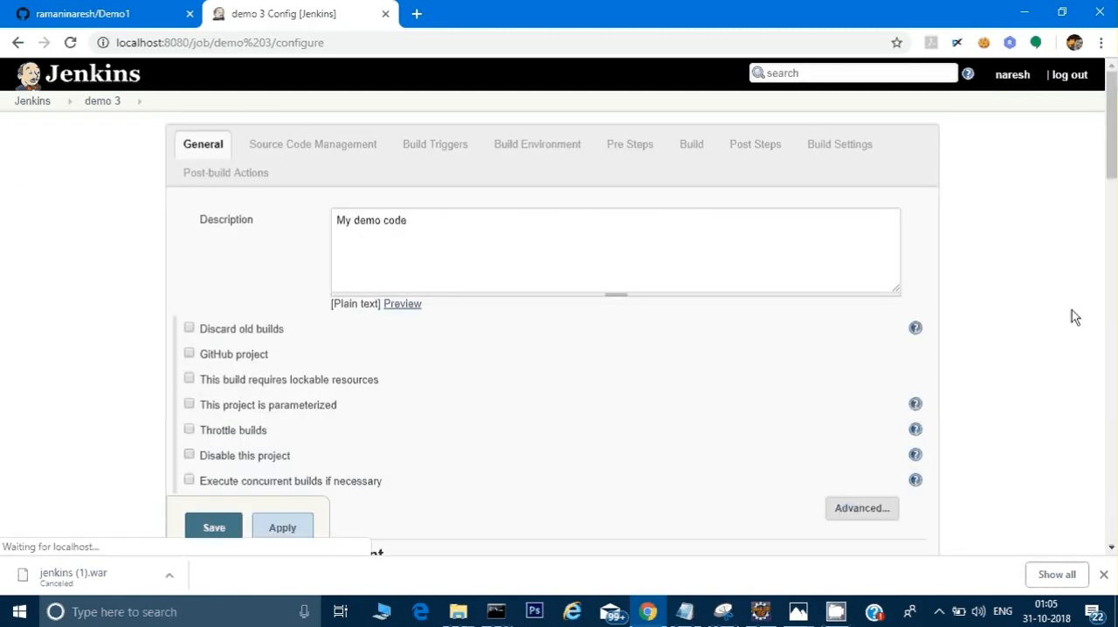
pyautogui.moveTo(1113, 128); pyautogui.dragTo(1112, 327)
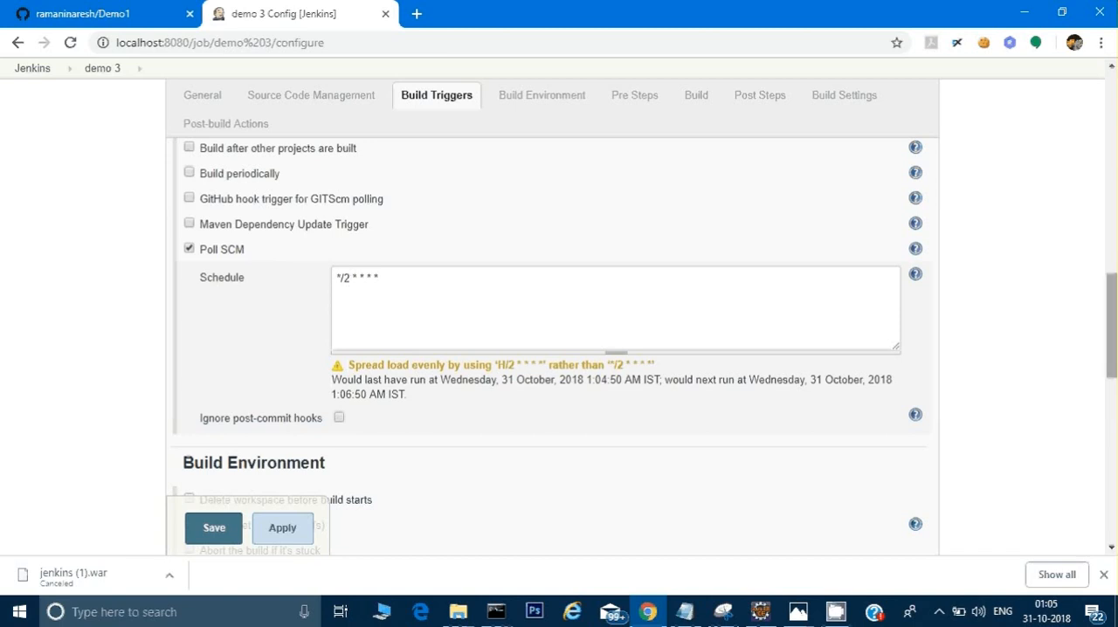
pyautogui.moveTo(1113, 347); pyautogui.dragTo(1115, 327)
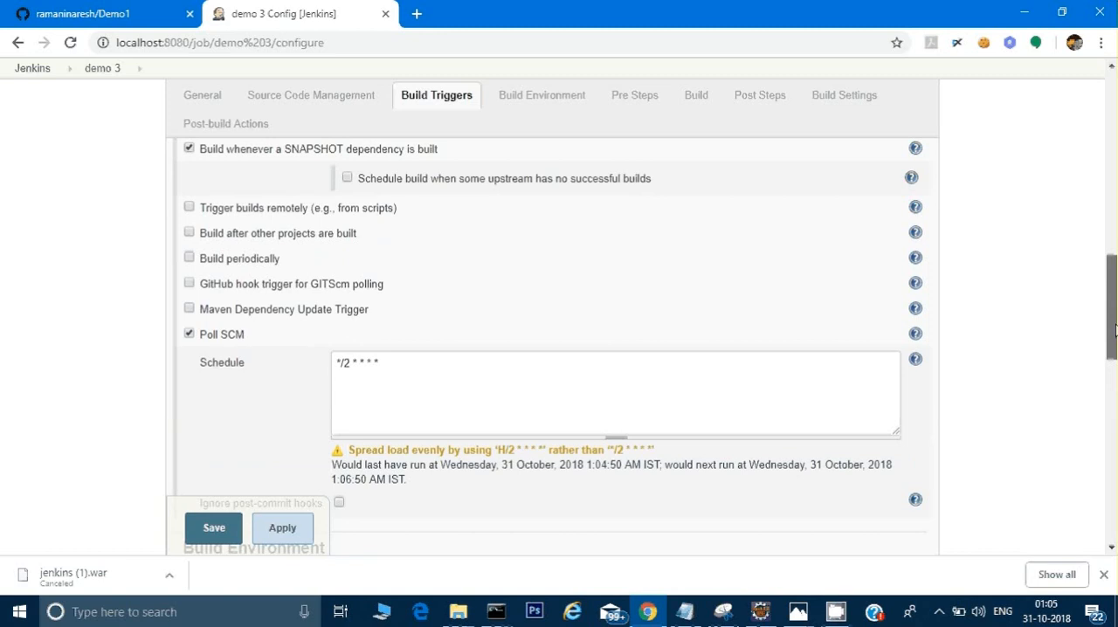
# Step: Try the Build periodically trigger, compare its Schedule field with the Poll SCM one, and disable the trigger again
pyautogui.click(190, 258)
pyautogui.click(355, 280)
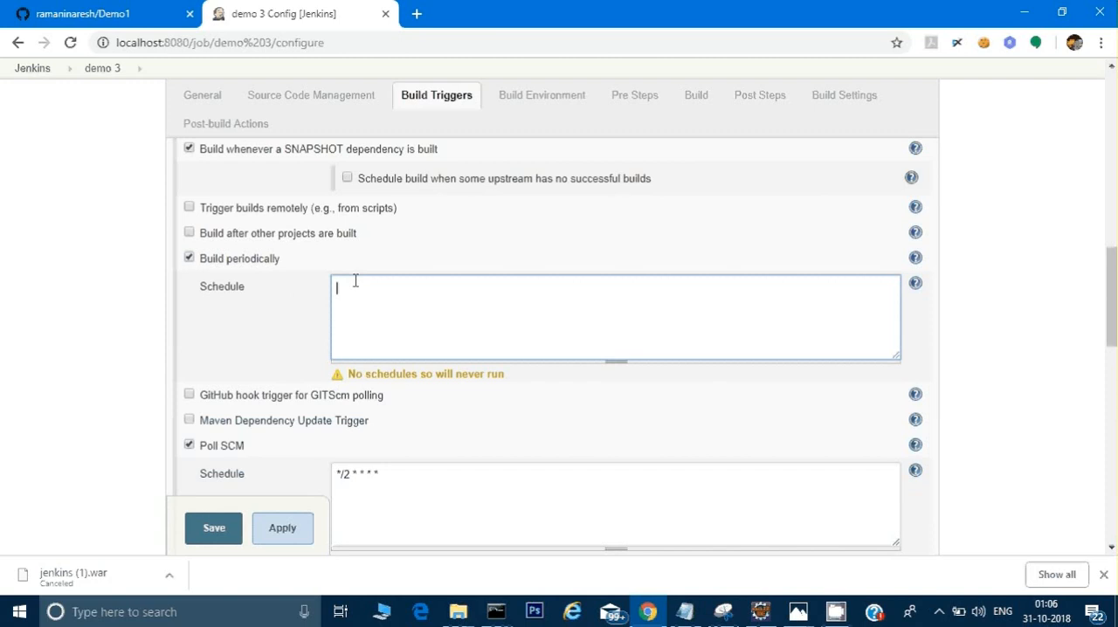
pyautogui.click(382, 474)
pyautogui.click(410, 313)
pyautogui.click(209, 260)
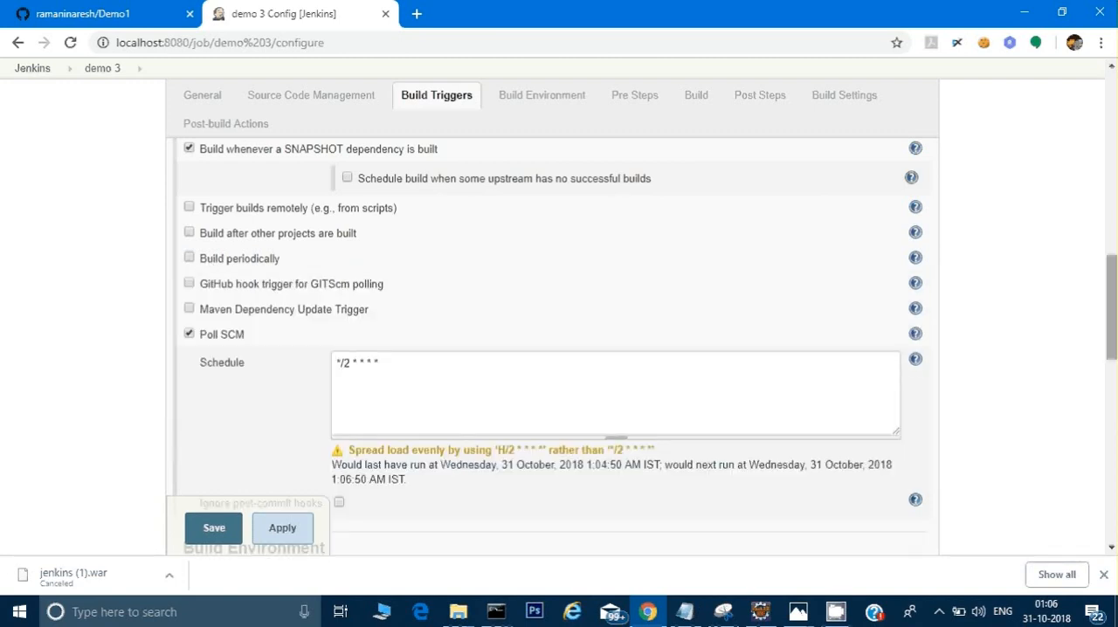
# Step: Save the demo 3 project configuration and return to the project page
pyautogui.scroll(-10, 559, 349)
pyautogui.click(214, 527)
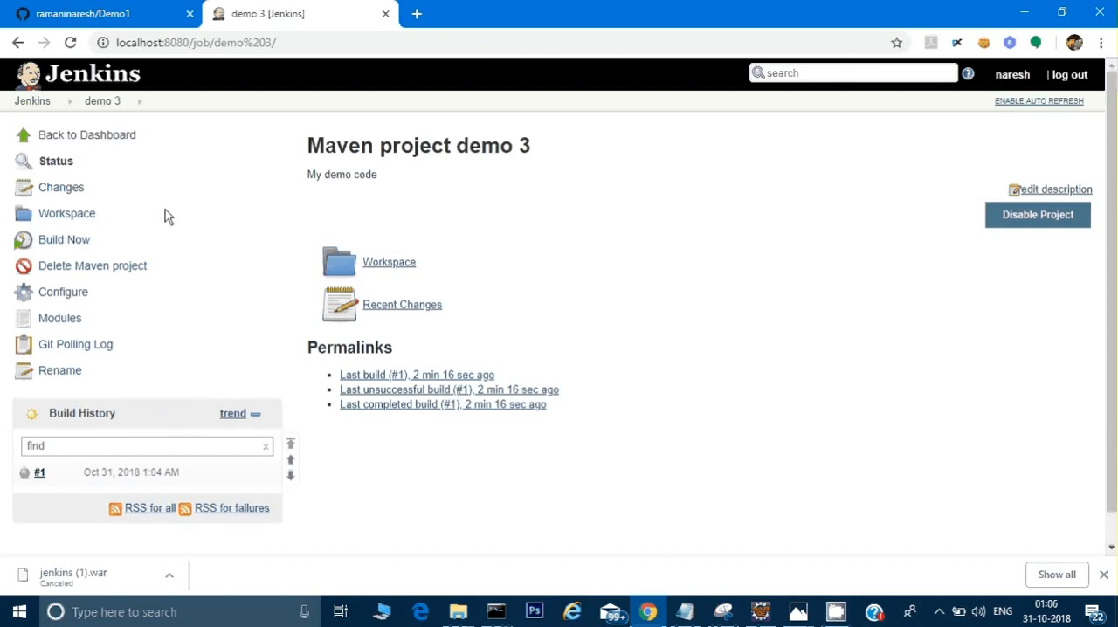
pyautogui.moveTo(480, 147); pyautogui.dragTo(565, 152)
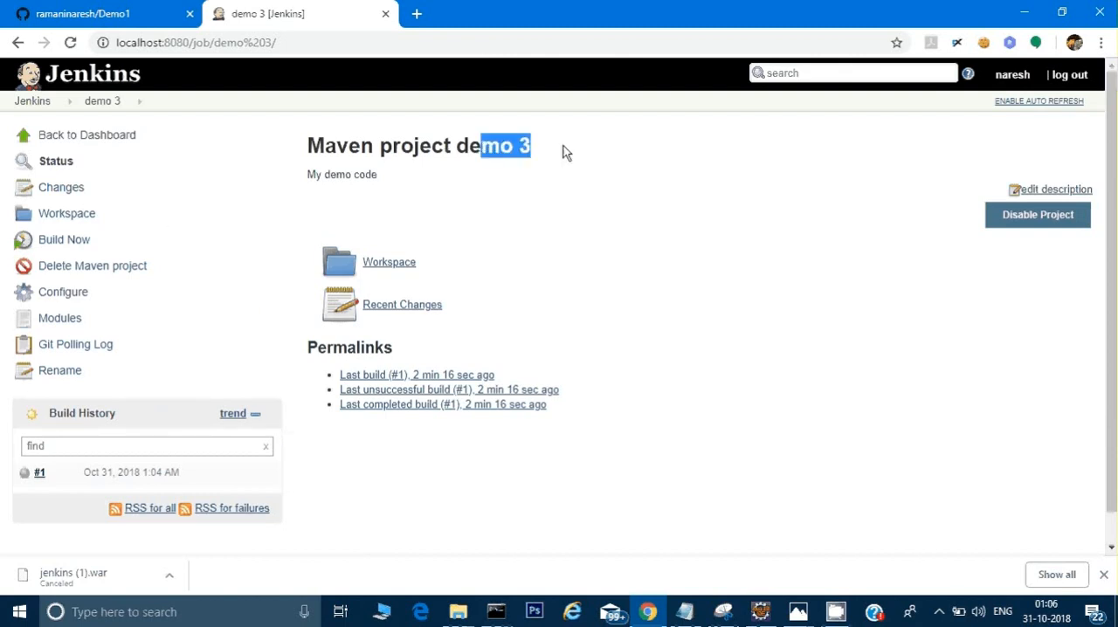
# Step: Start a manual build of demo 3 and abort build #2 while it runs
pyautogui.click(68, 247)
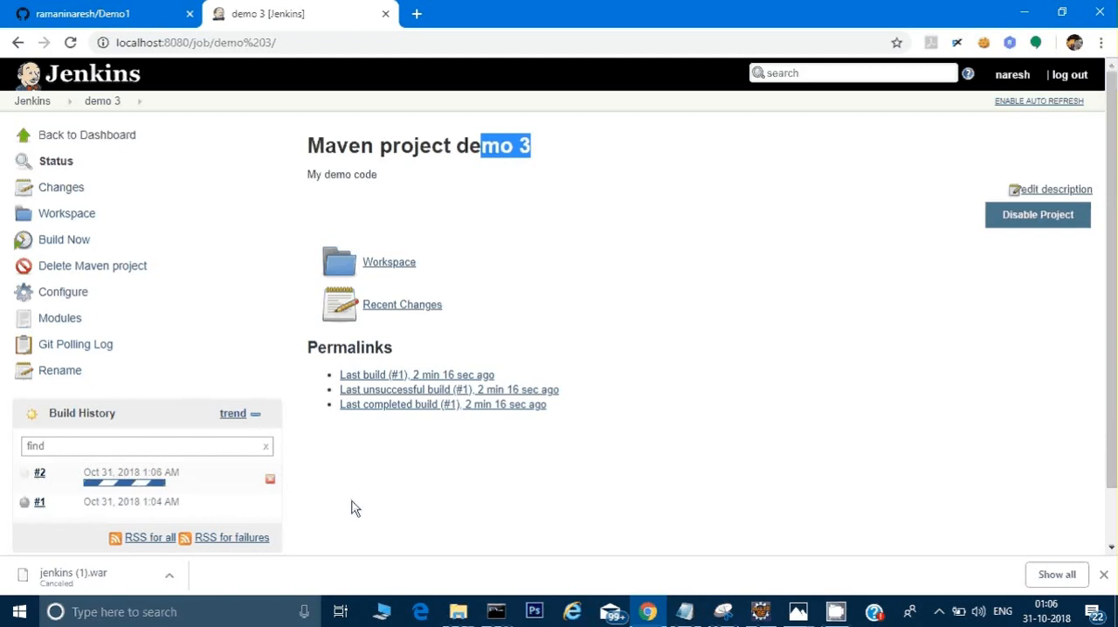
pyautogui.click(271, 480)
pyautogui.click(620, 143)
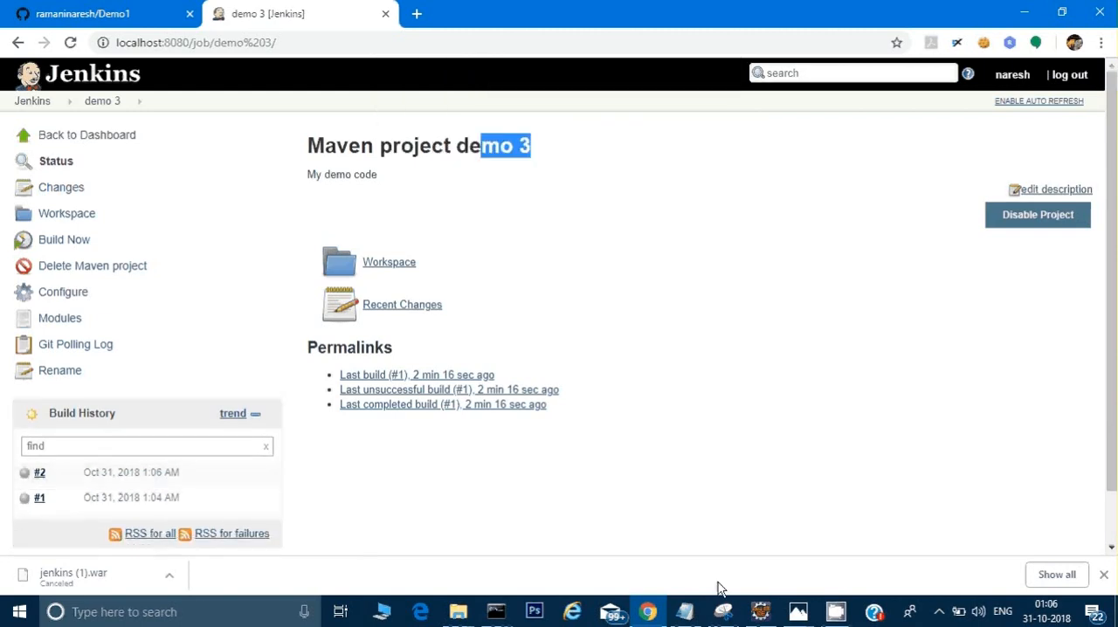
# Step: Switch to Eclipse, change the method1 message in myclass1.java to "This change is done for Jenkins part4" and save the file
pyautogui.click(725, 611)
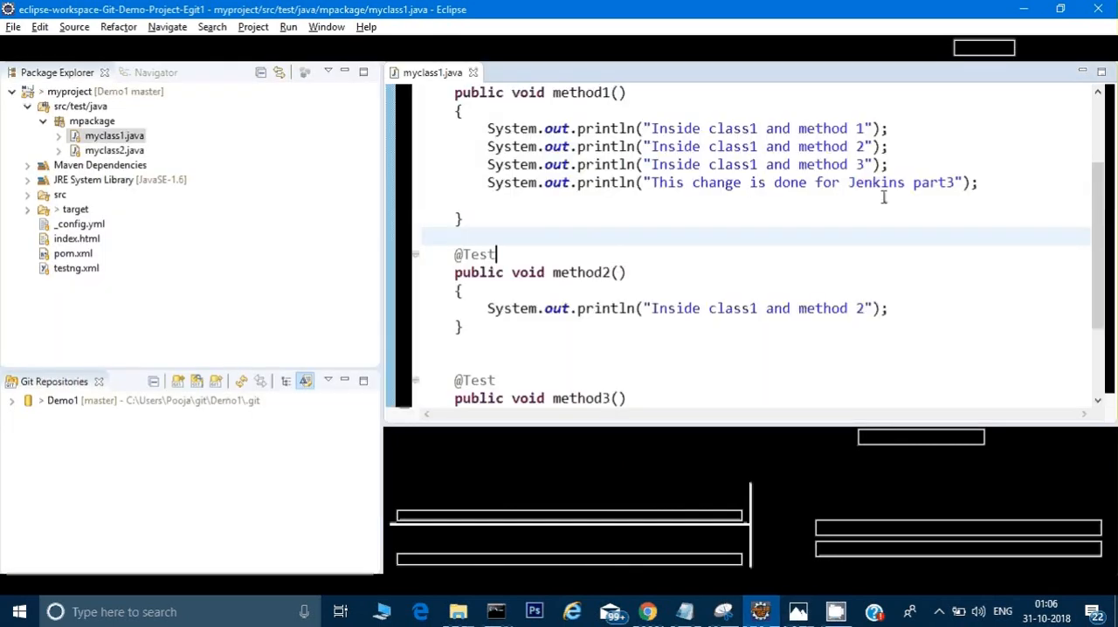
pyautogui.click(954, 183)
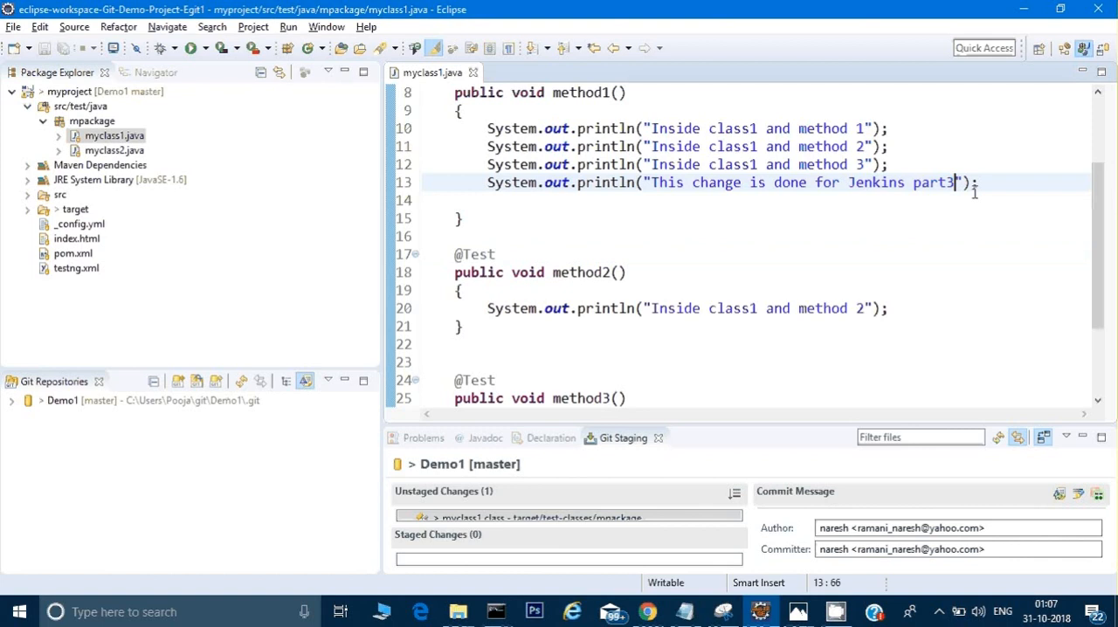
pyautogui.press('BackSpace')
pyautogui.write('4')
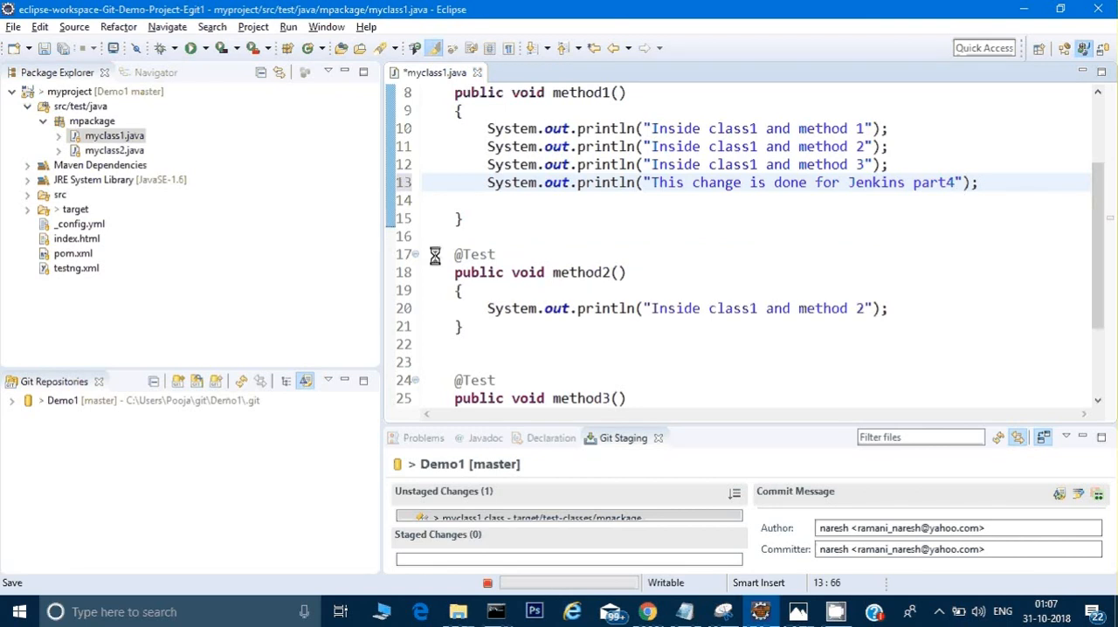
pyautogui.hotkey('ctrl', 's')
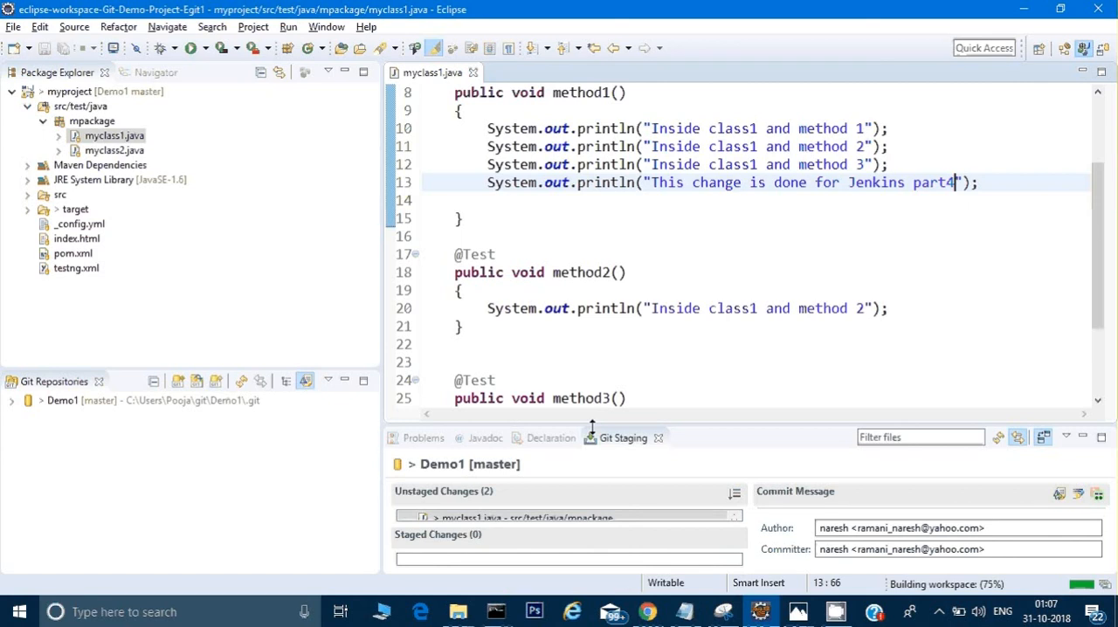
# Step: Enlarge the Git Staging view and stage the modified myclass1.java
pyautogui.moveTo(591, 425); pyautogui.dragTo(582, 271)
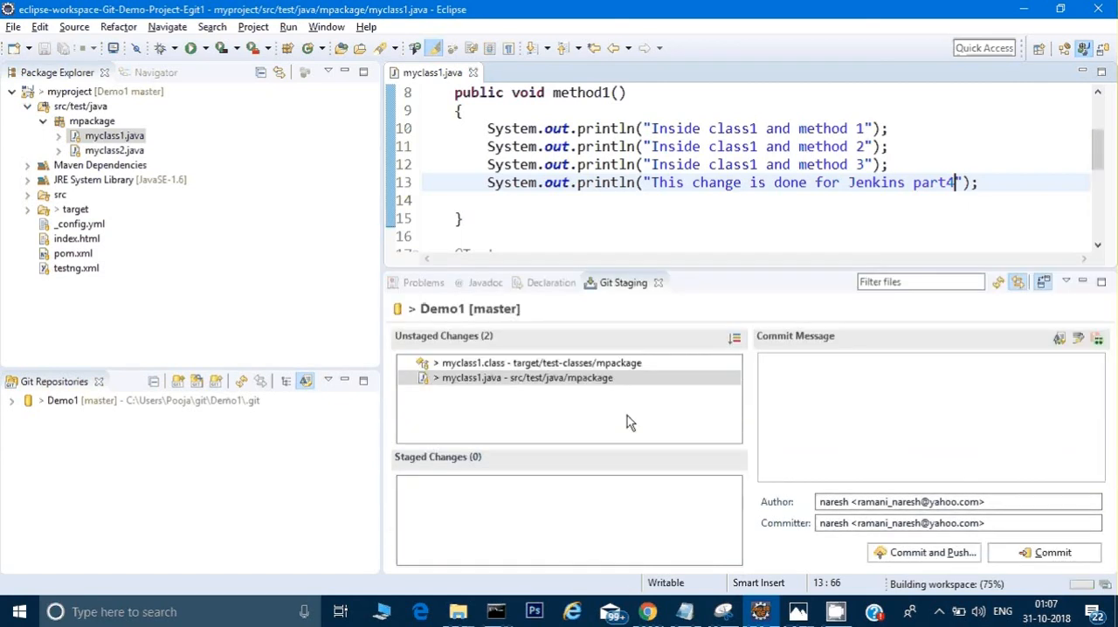
pyautogui.click(530, 379)
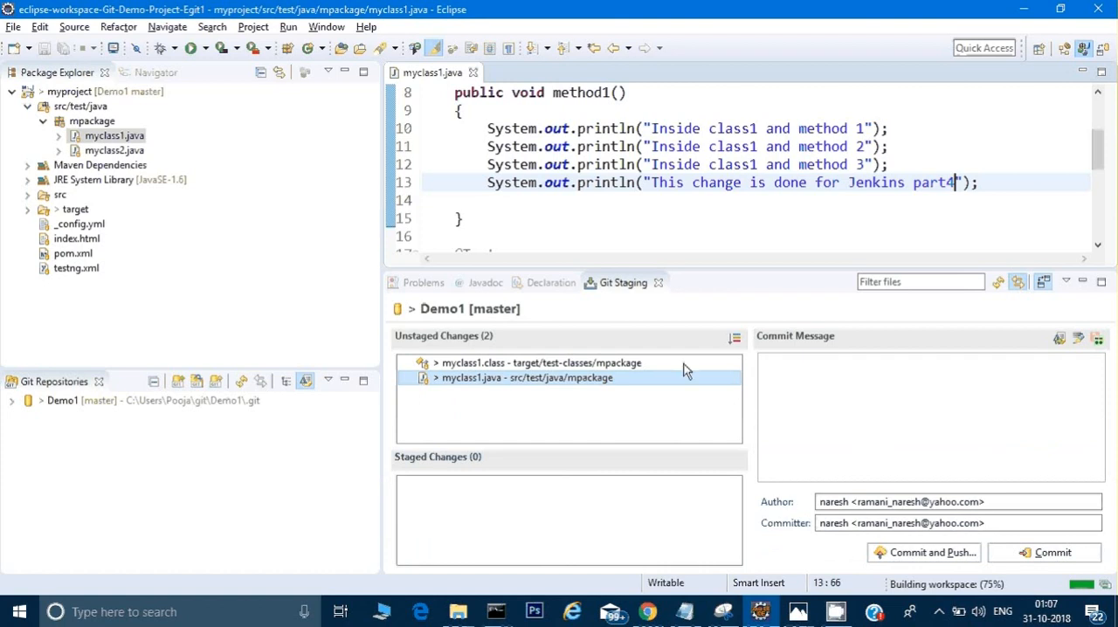
pyautogui.click(841, 416)
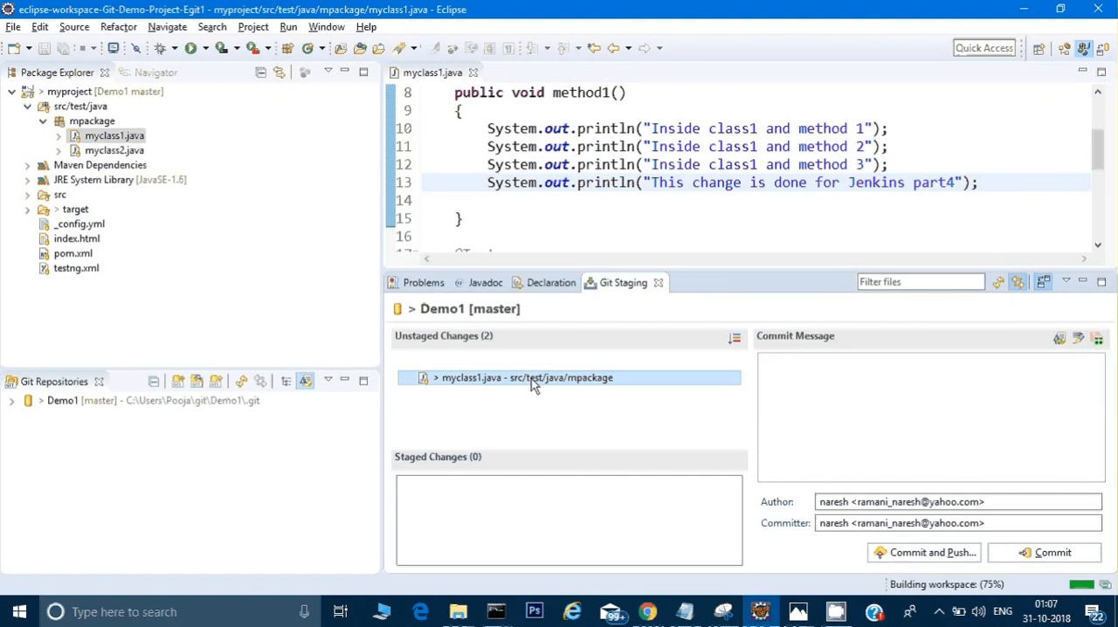
# Step: Commit and push the staged change to Demo1 with the message "commit for jenkins"
pyautogui.click(796, 384)
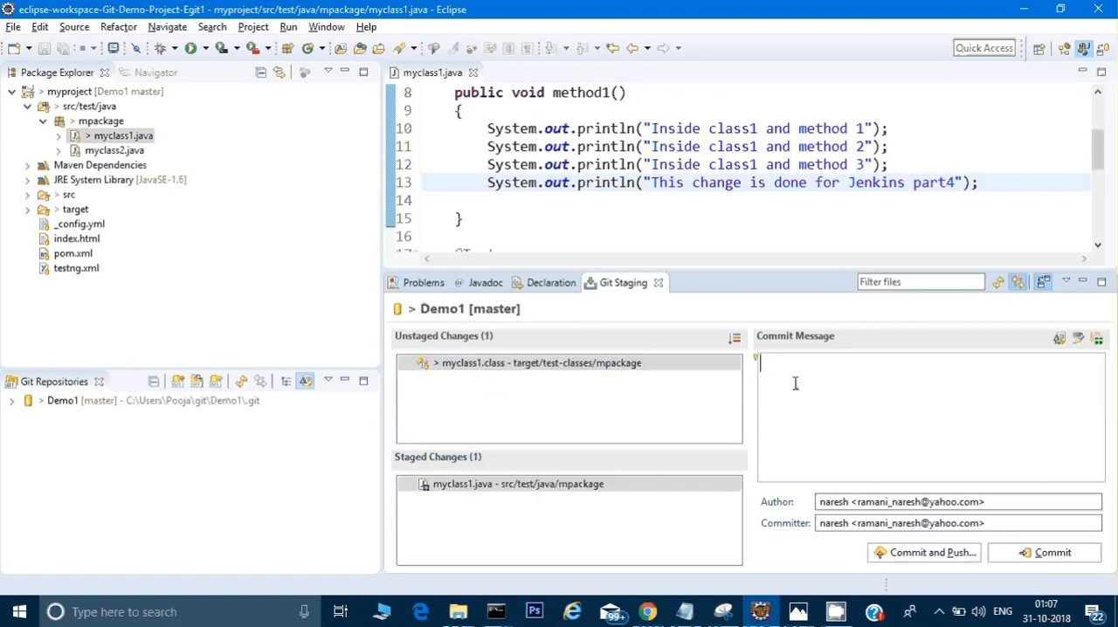
pyautogui.write('commit for')
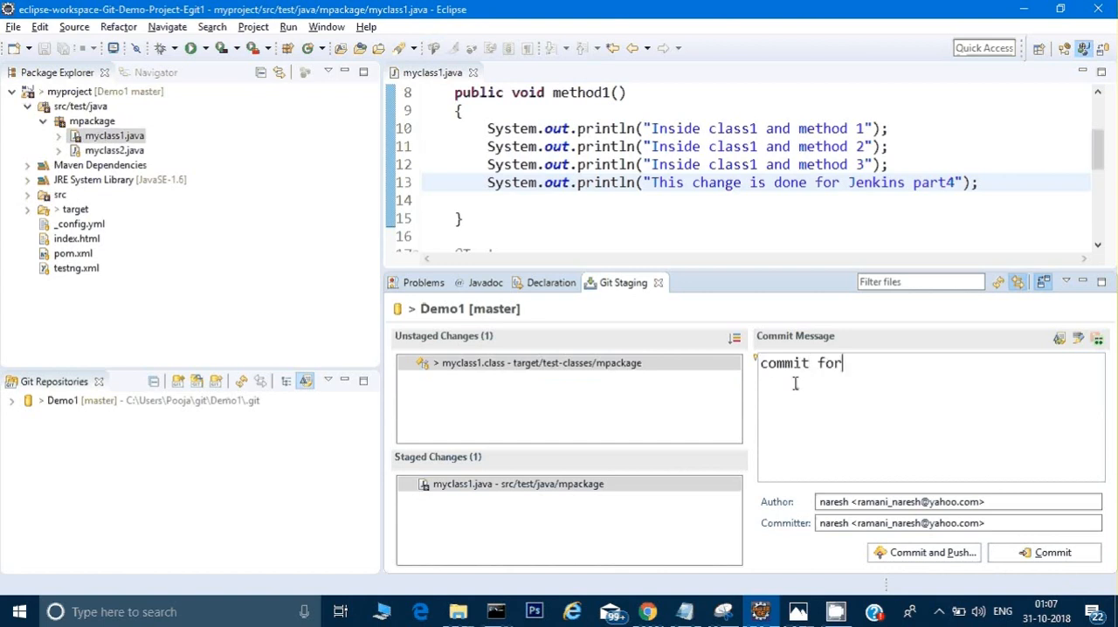
pyautogui.write(' jenkins')
pyautogui.click(931, 559)
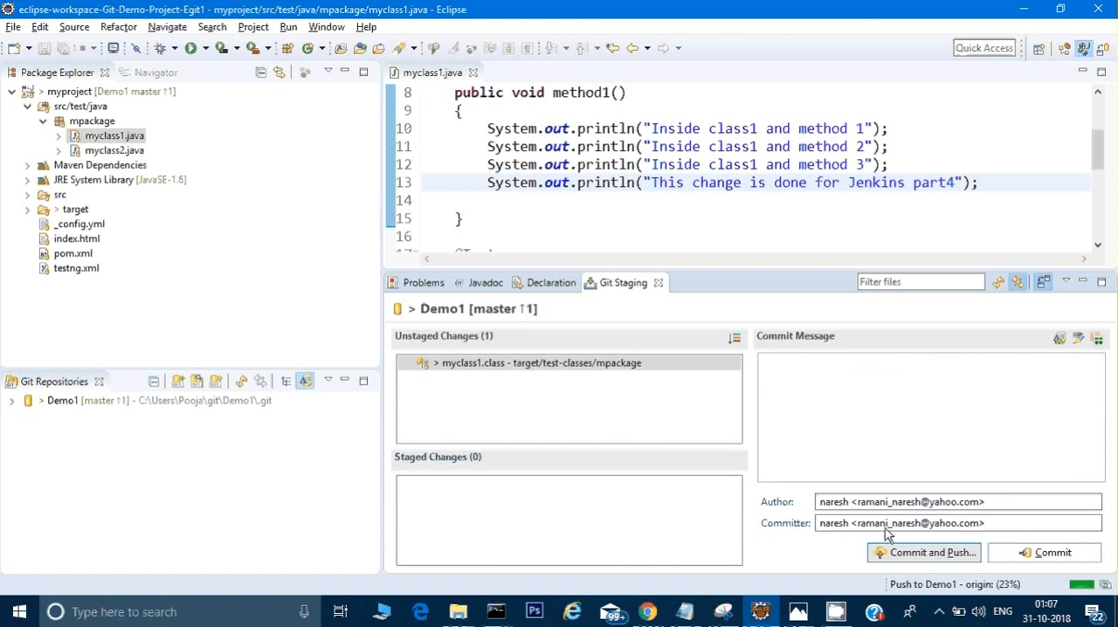
# Step: Switch to Chrome and alternate between the GitHub Demo1 repository and the Jenkins demo 3 page to watch for an automatic build
pyautogui.click(651, 614)
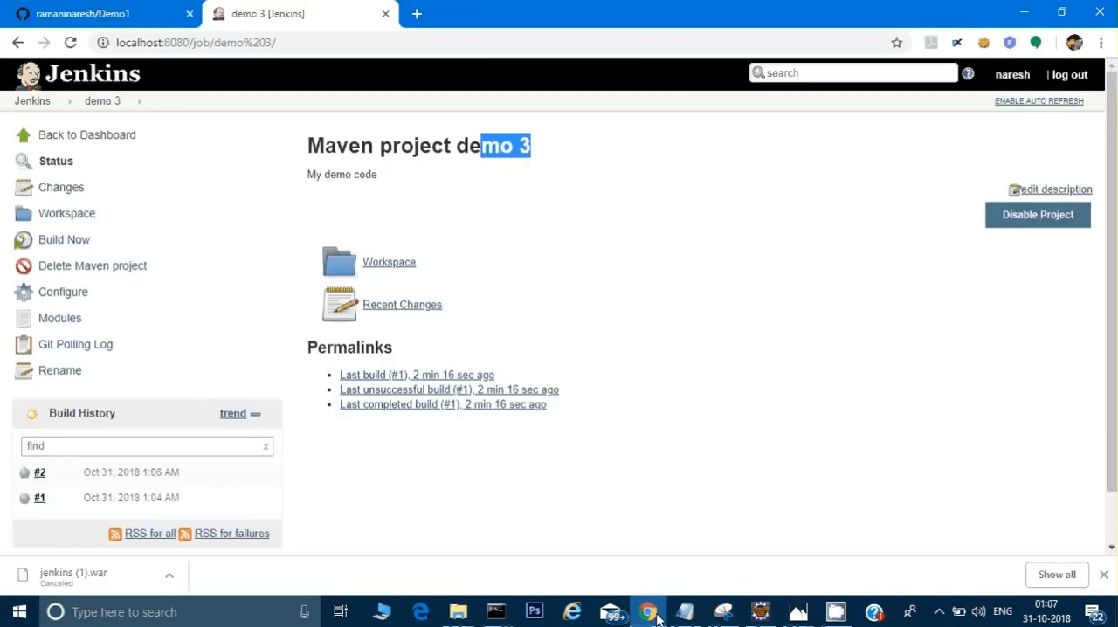
pyautogui.click(122, 14)
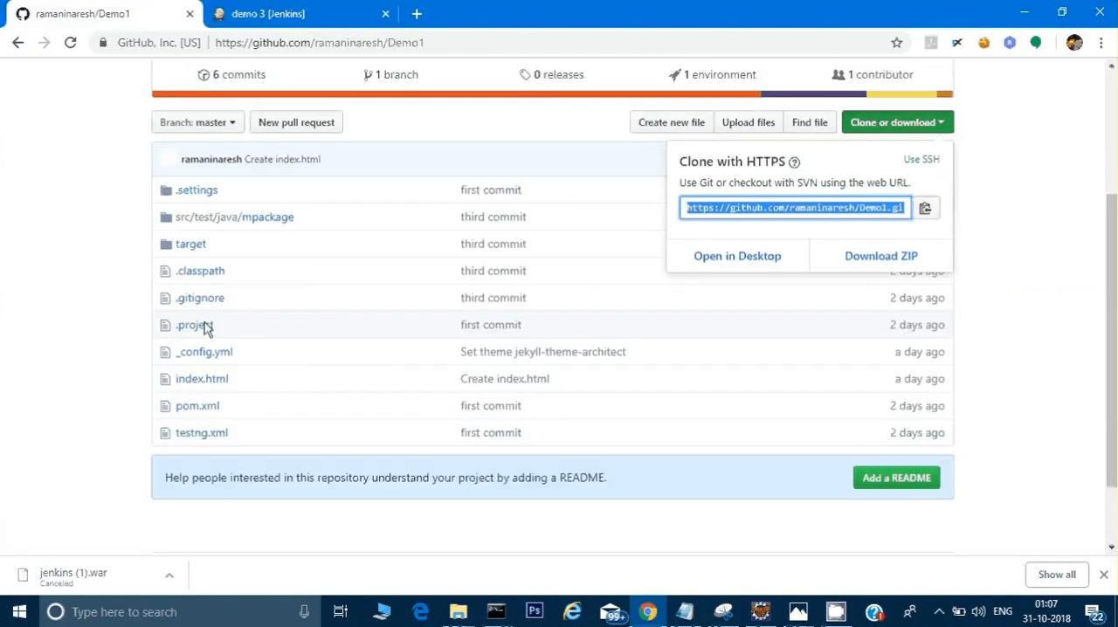
pyautogui.click(298, 16)
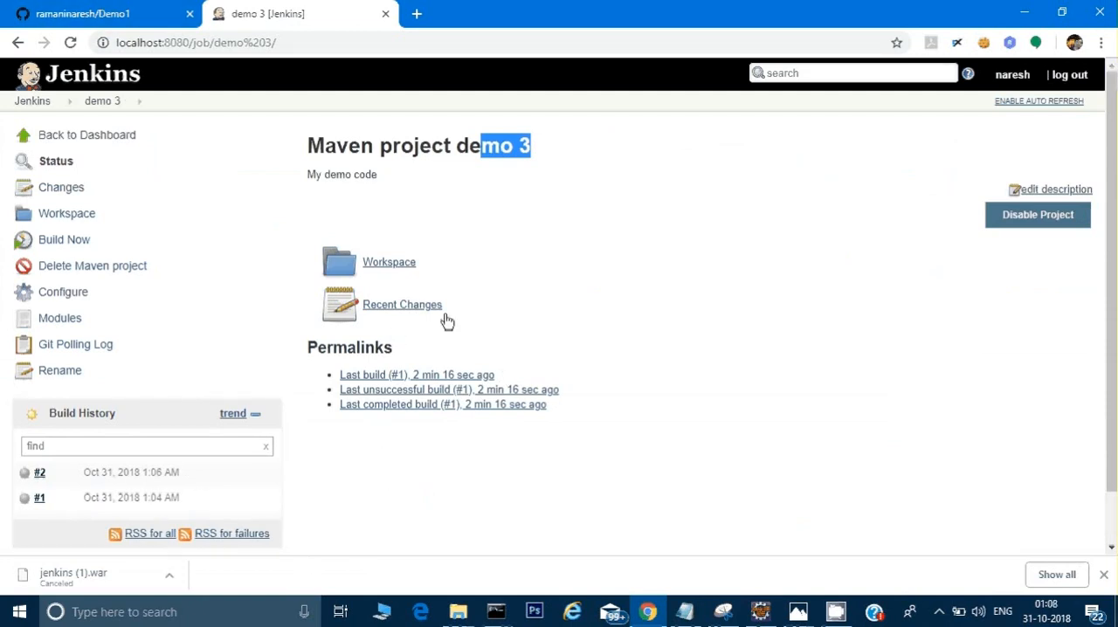
pyautogui.click(68, 16)
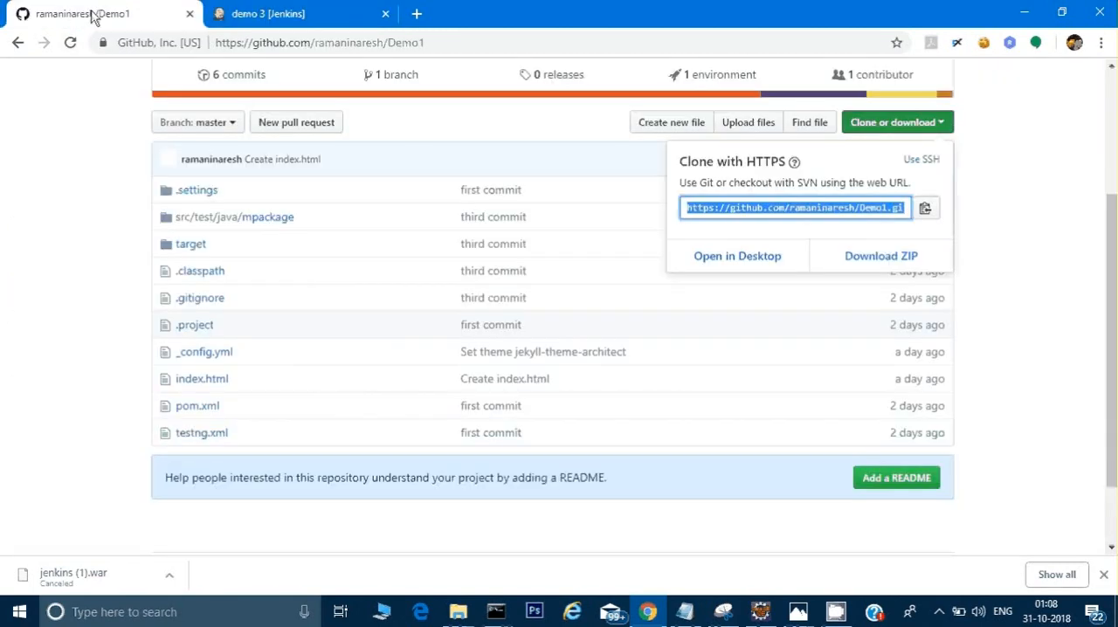
pyautogui.click(265, 21)
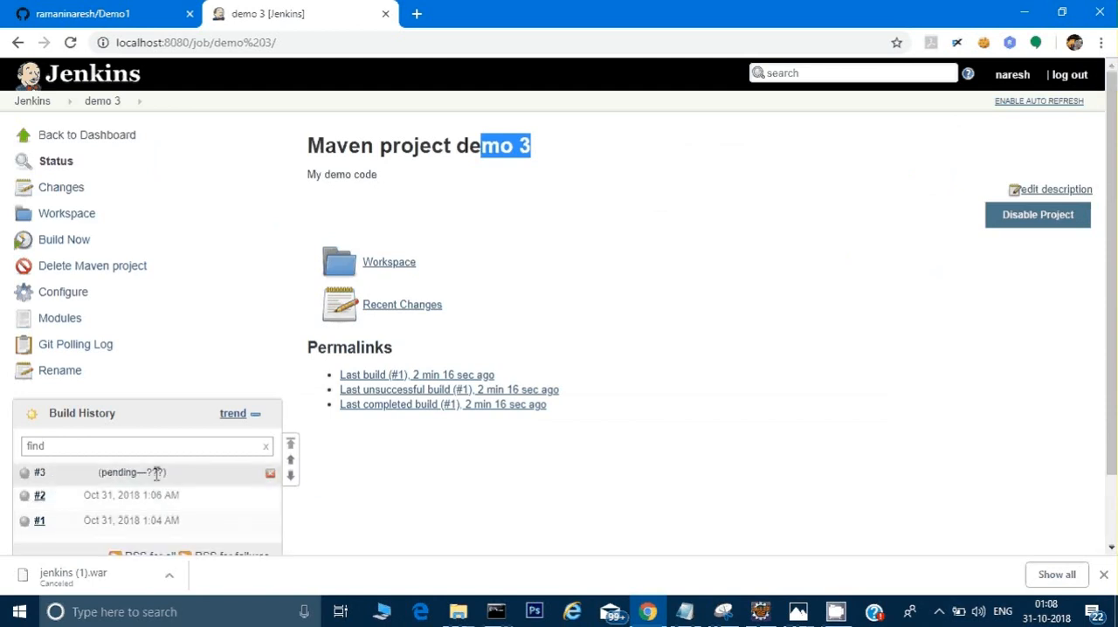
pyautogui.click(87, 15)
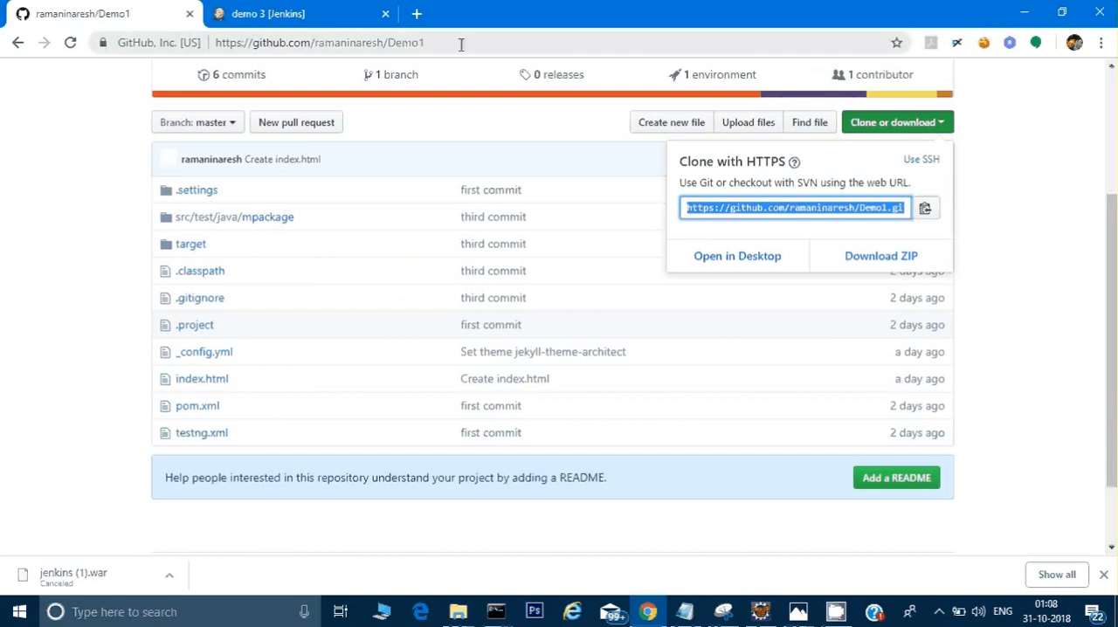
pyautogui.click(249, 12)
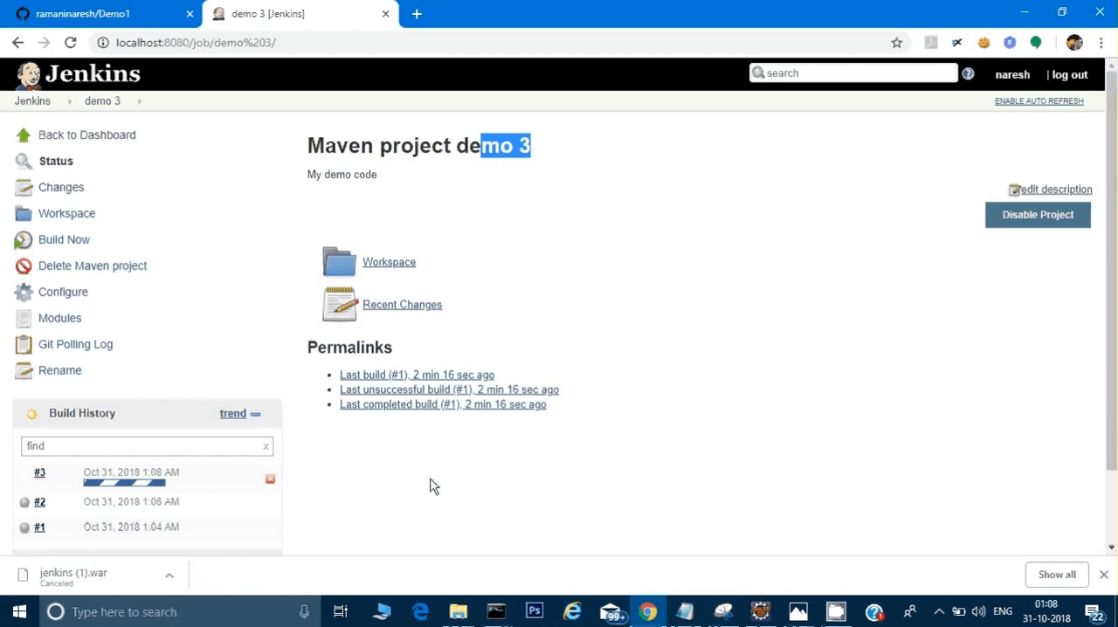
# Step: Open build #3 of demo 3 and examine its console output from the Maven run up to the start
pyautogui.click(166, 474)
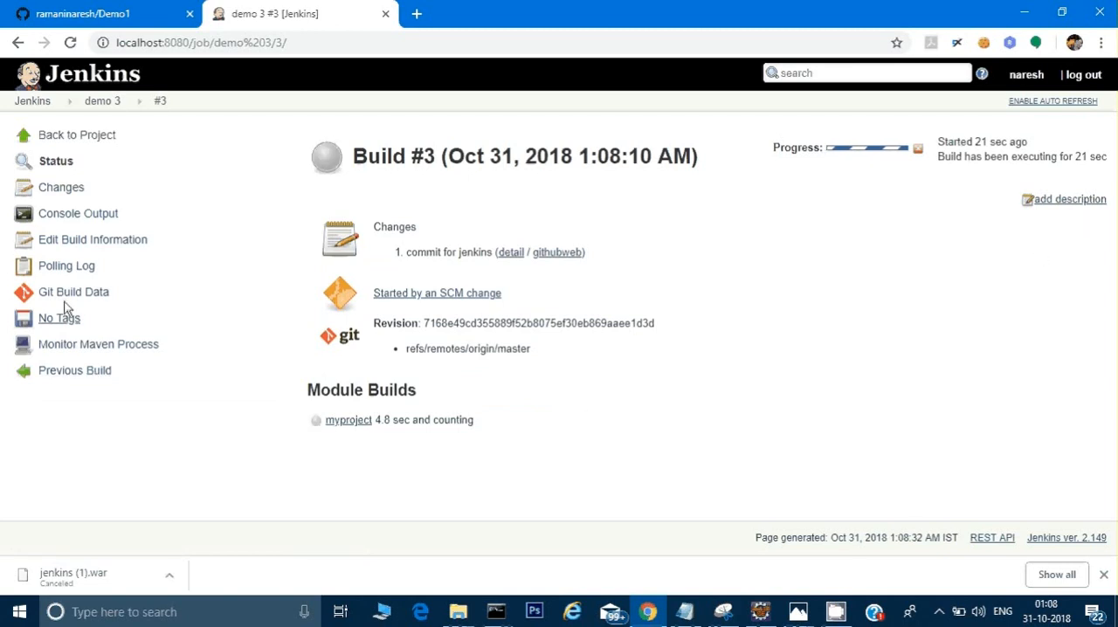
pyautogui.click(63, 219)
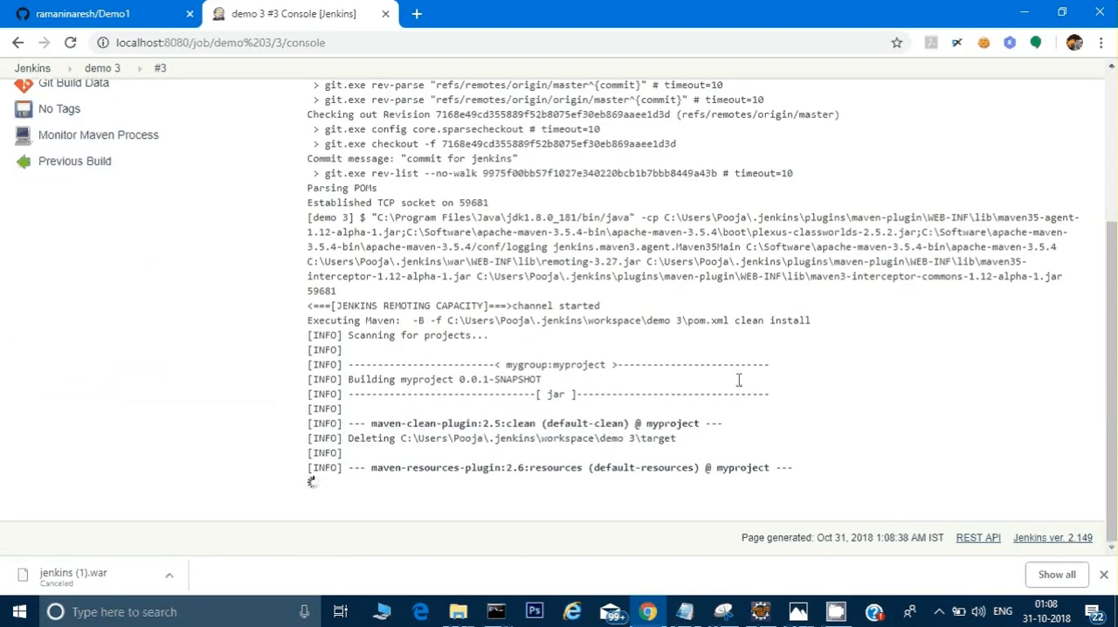
pyautogui.scroll(3, 914, 408)
pyautogui.scroll(-4, 917, 412)
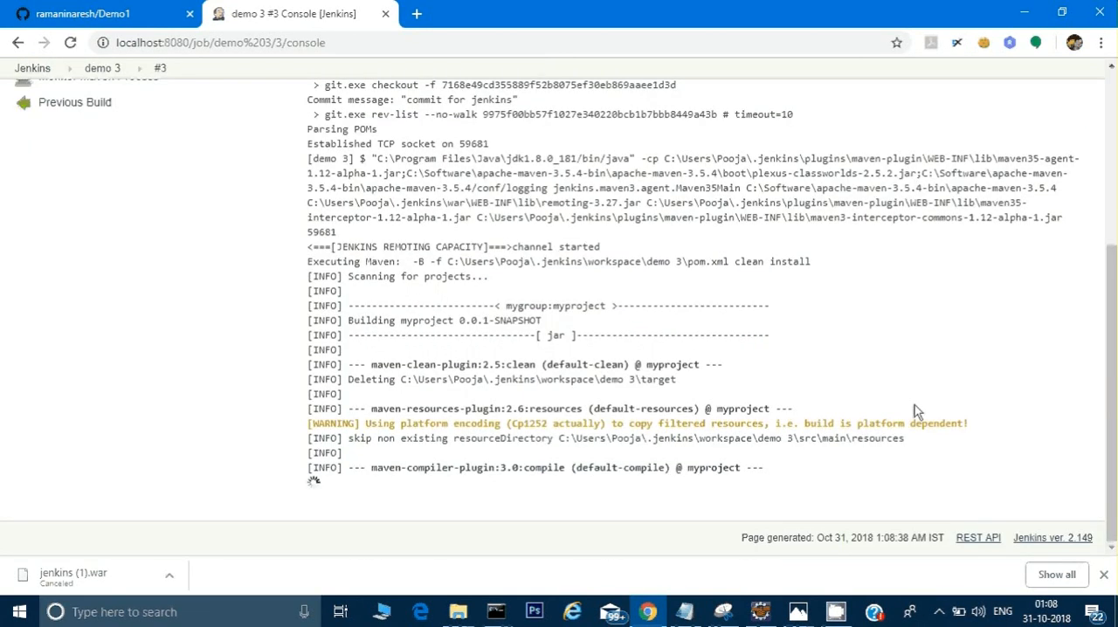
pyautogui.scroll(4, 425, 259)
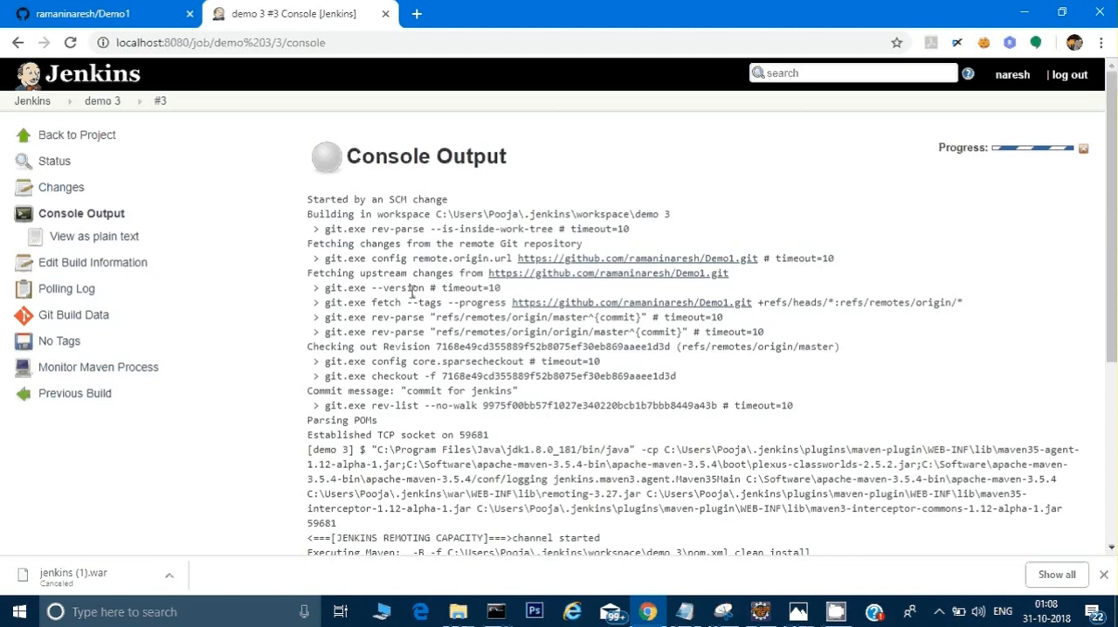
# Step: Follow build #3's console output through the Maven clean, resources and compiler plugin stages
pyautogui.scroll(-4, 415, 289)
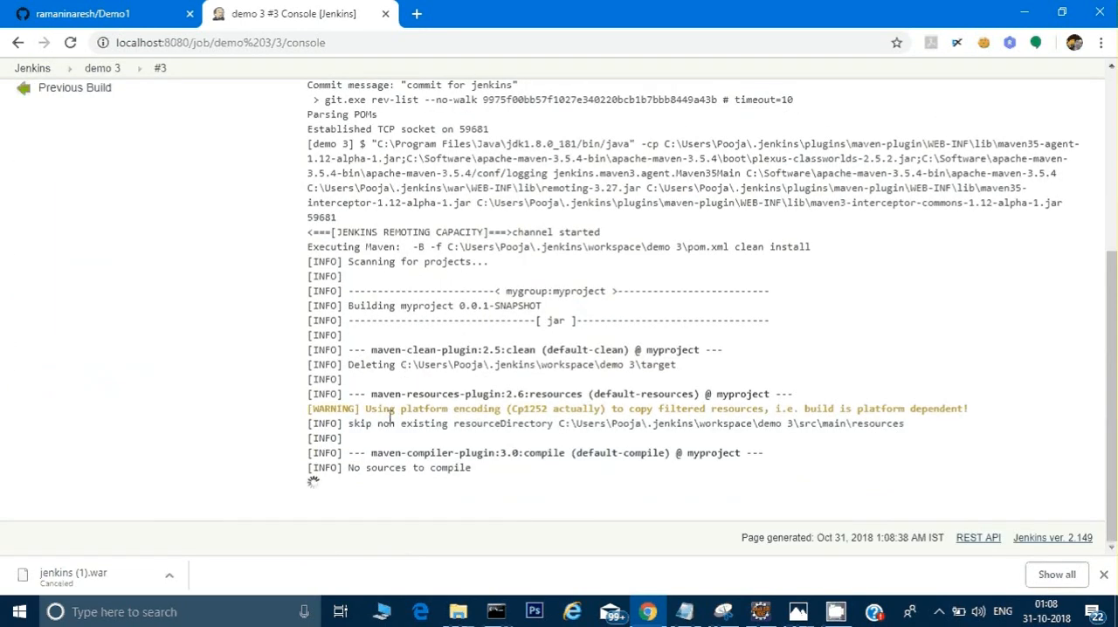
pyautogui.moveTo(369, 262); pyautogui.dragTo(597, 258)
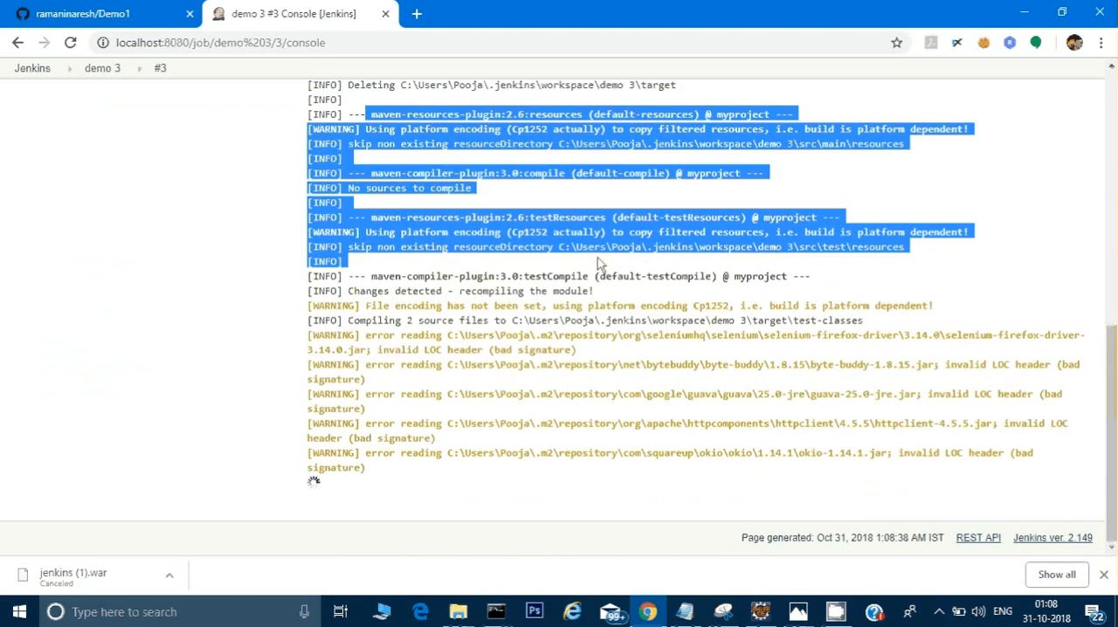
pyautogui.click(496, 266)
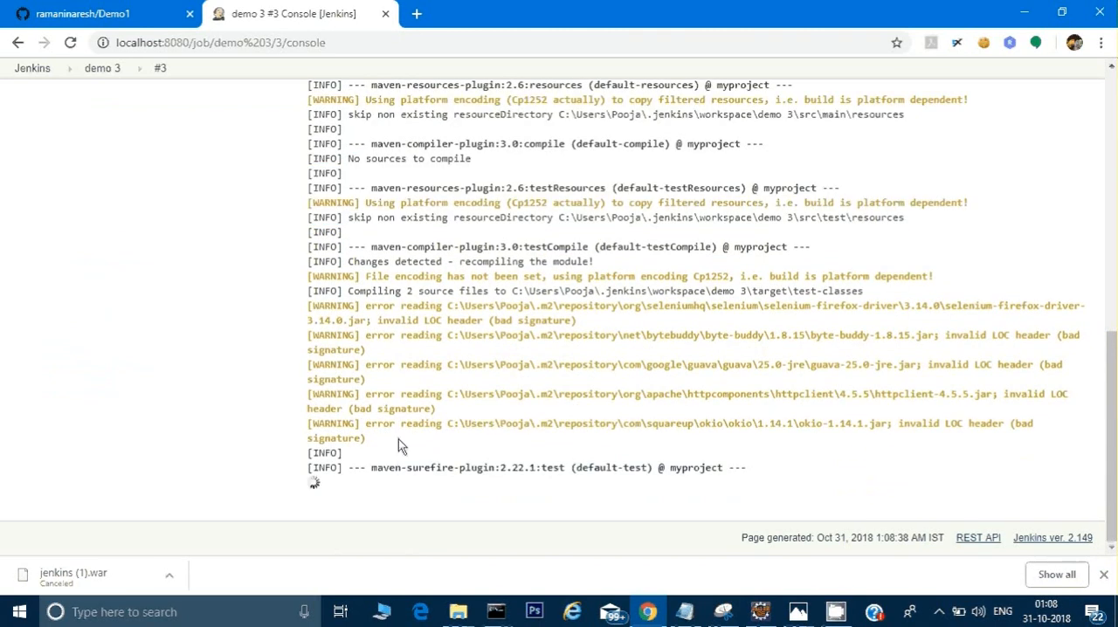
pyautogui.moveTo(373, 466); pyautogui.dragTo(606, 468)
pyautogui.moveTo(381, 249); pyautogui.dragTo(525, 186)
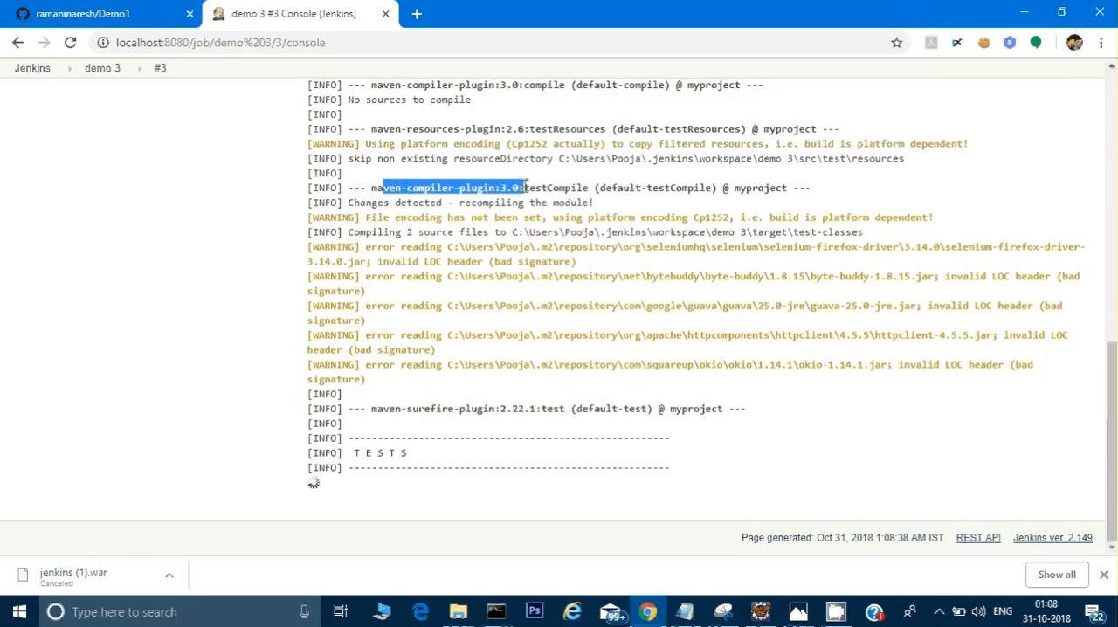
pyautogui.moveTo(465, 129); pyautogui.dragTo(506, 129)
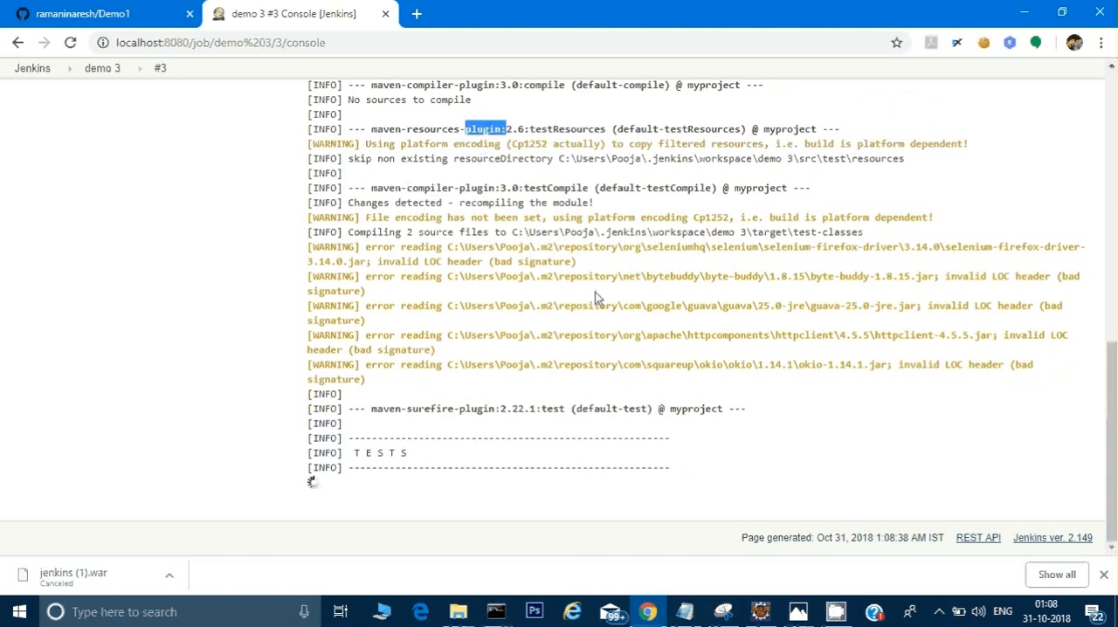
# Step: Examine the TestSuite output, the test run summary and the final build status in build #3's console
pyautogui.moveTo(353, 452); pyautogui.dragTo(460, 468)
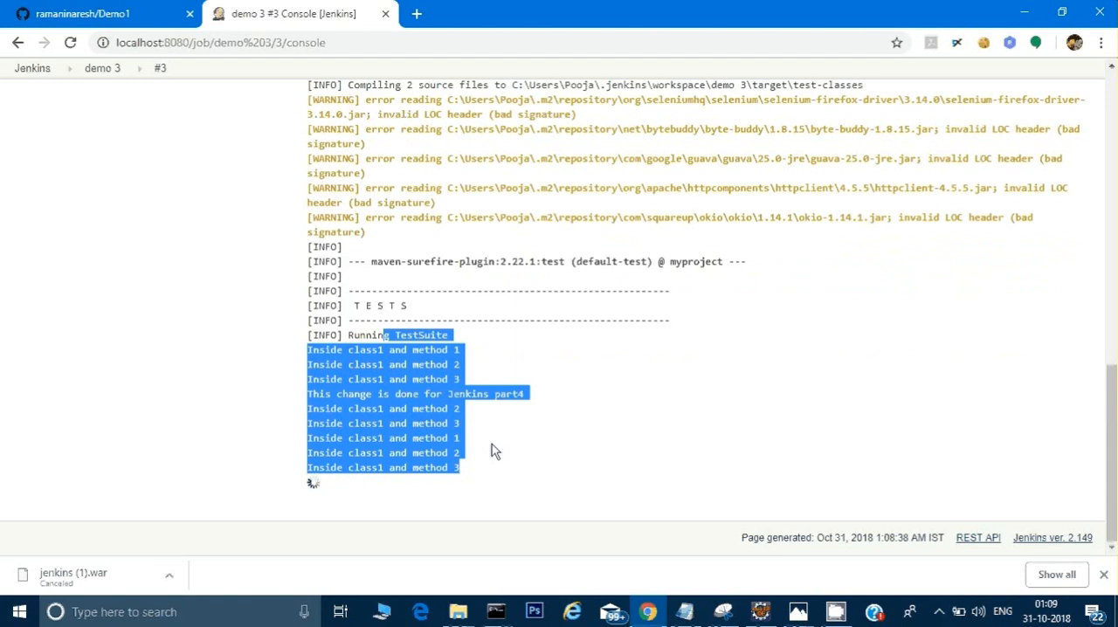
pyautogui.click(494, 451)
pyautogui.moveTo(338, 260); pyautogui.dragTo(488, 358)
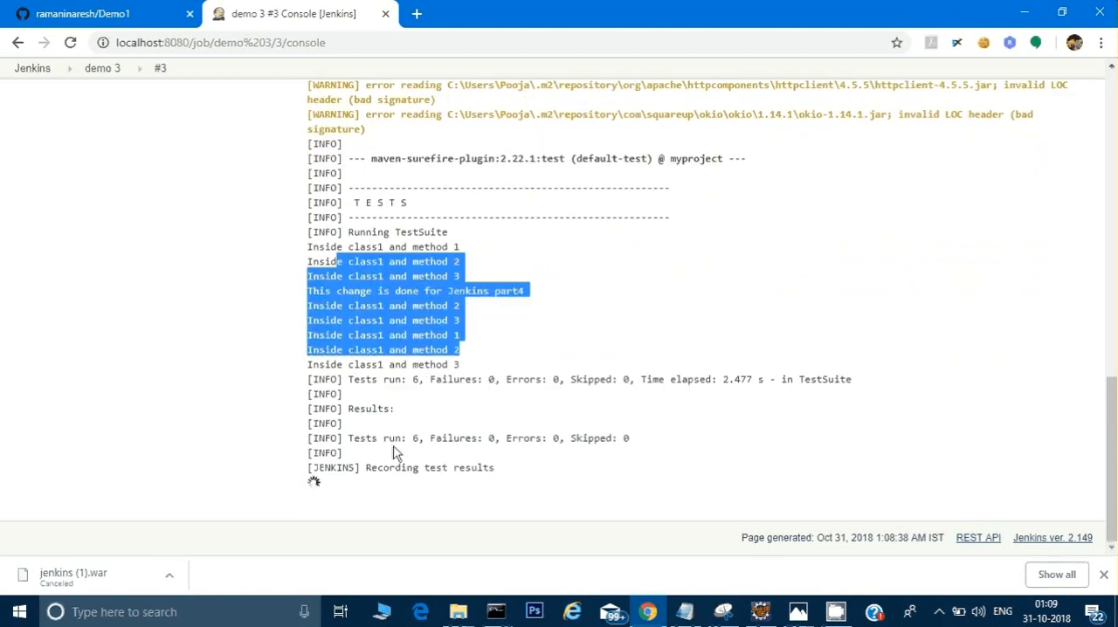
pyautogui.click(365, 441)
pyautogui.moveTo(365, 441); pyautogui.dragTo(612, 438)
pyautogui.click(634, 437)
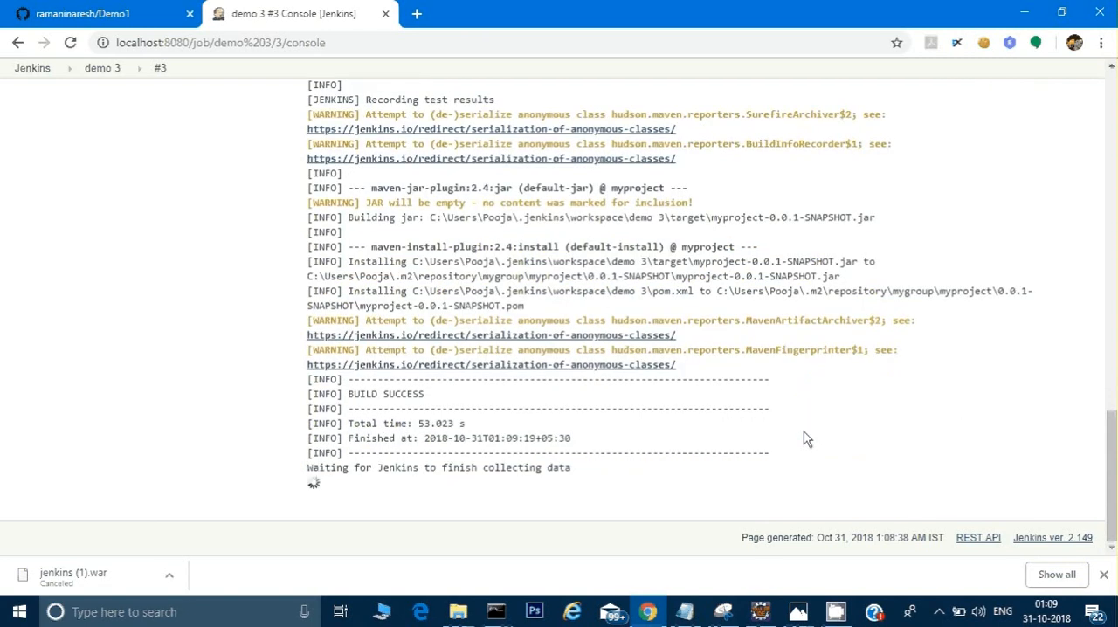
pyautogui.moveTo(358, 394); pyautogui.dragTo(434, 400)
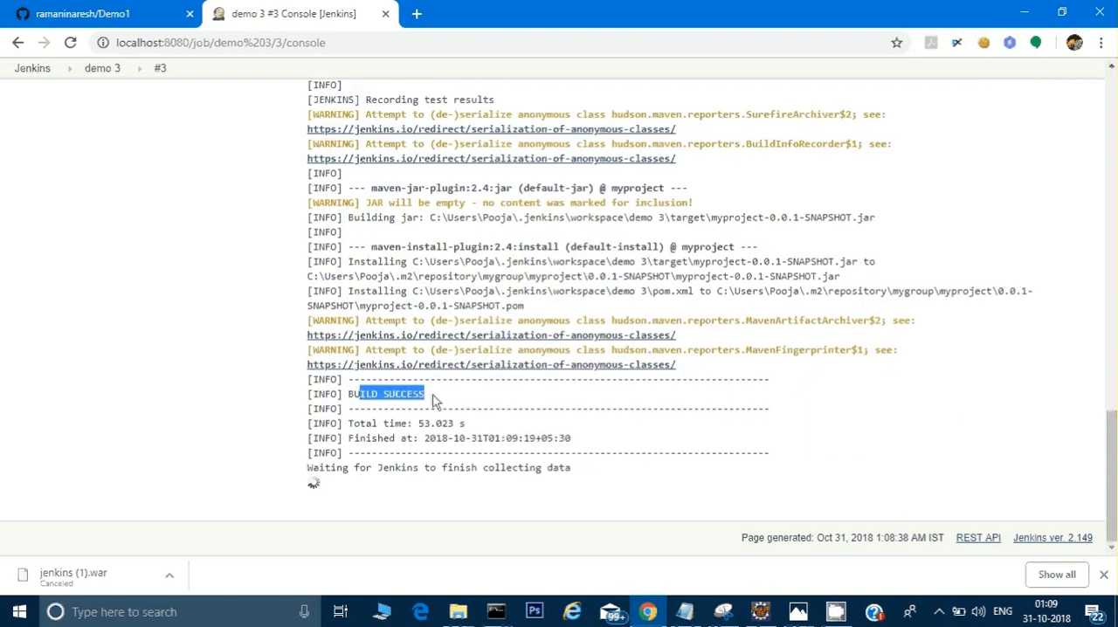
# Step: Open build #3 from the demo 3 project page and inspect its test results down to the classes in mpackage
pyautogui.scroll(20, 434, 400)
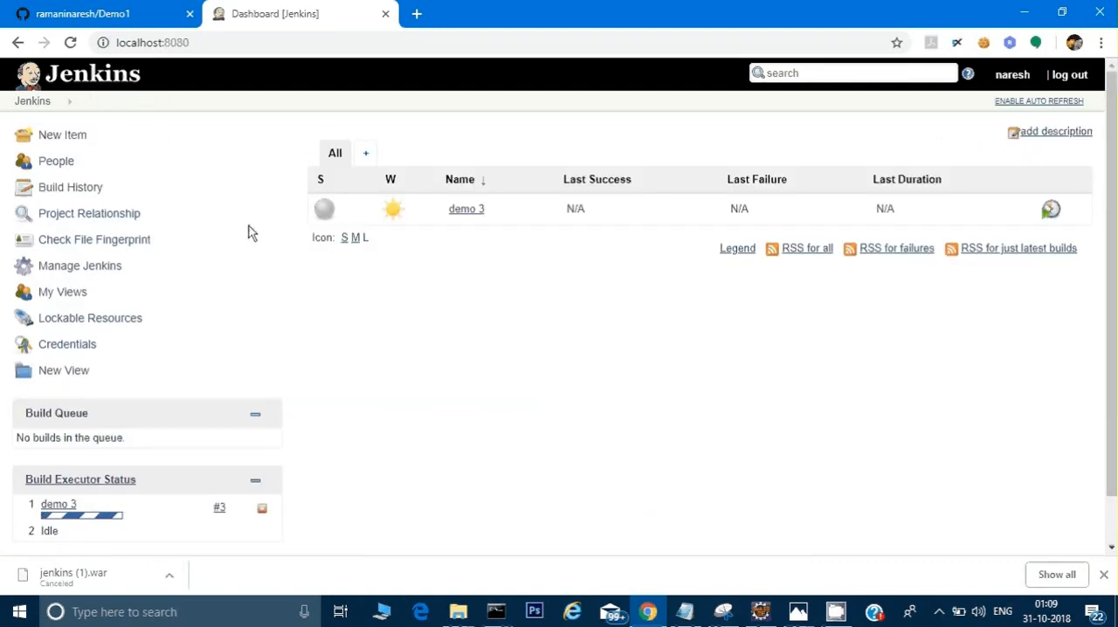
pyautogui.click(467, 214)
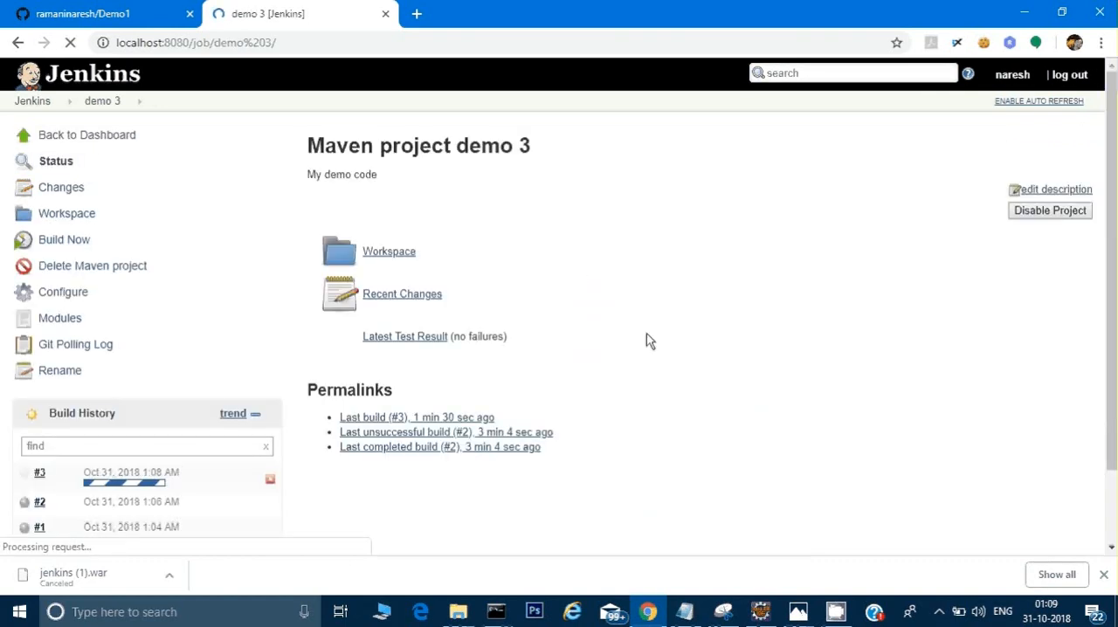
pyautogui.click(154, 479)
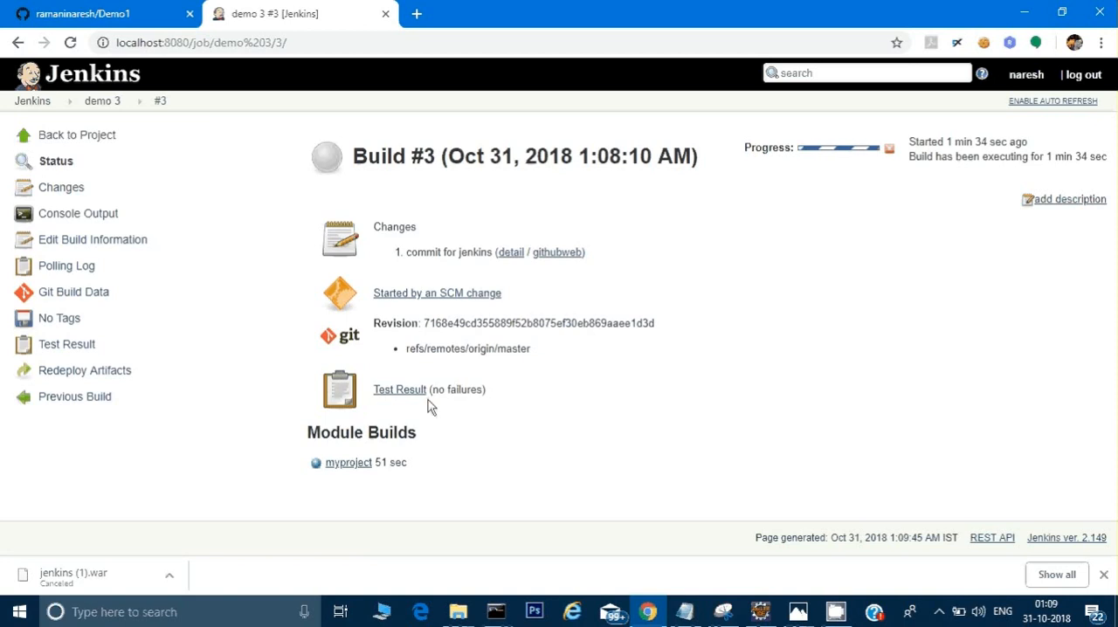
pyautogui.click(387, 394)
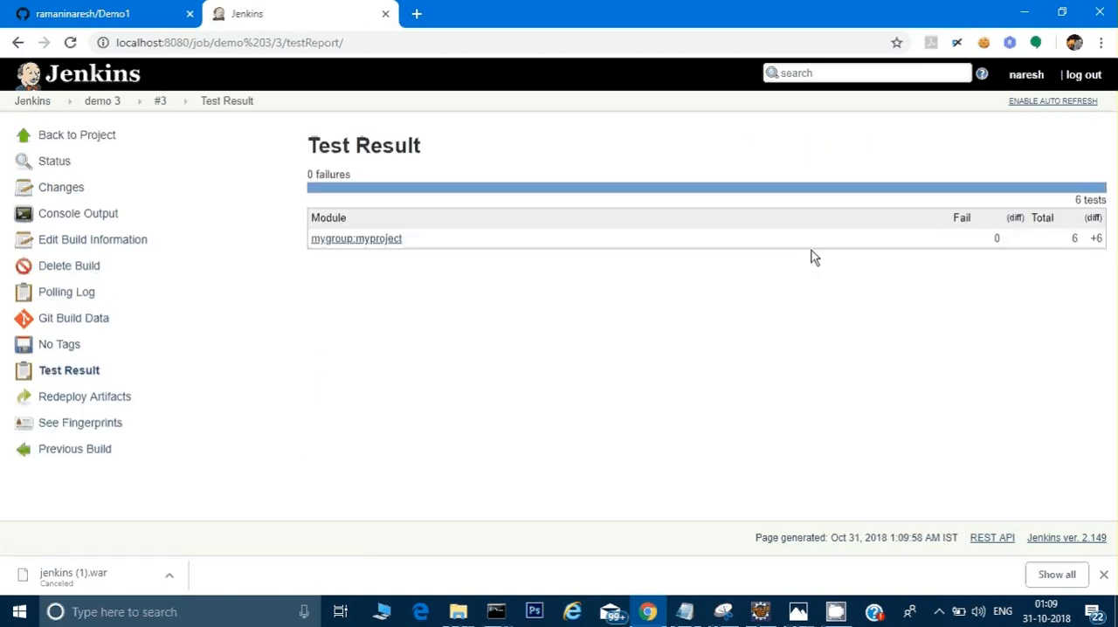
pyautogui.click(378, 247)
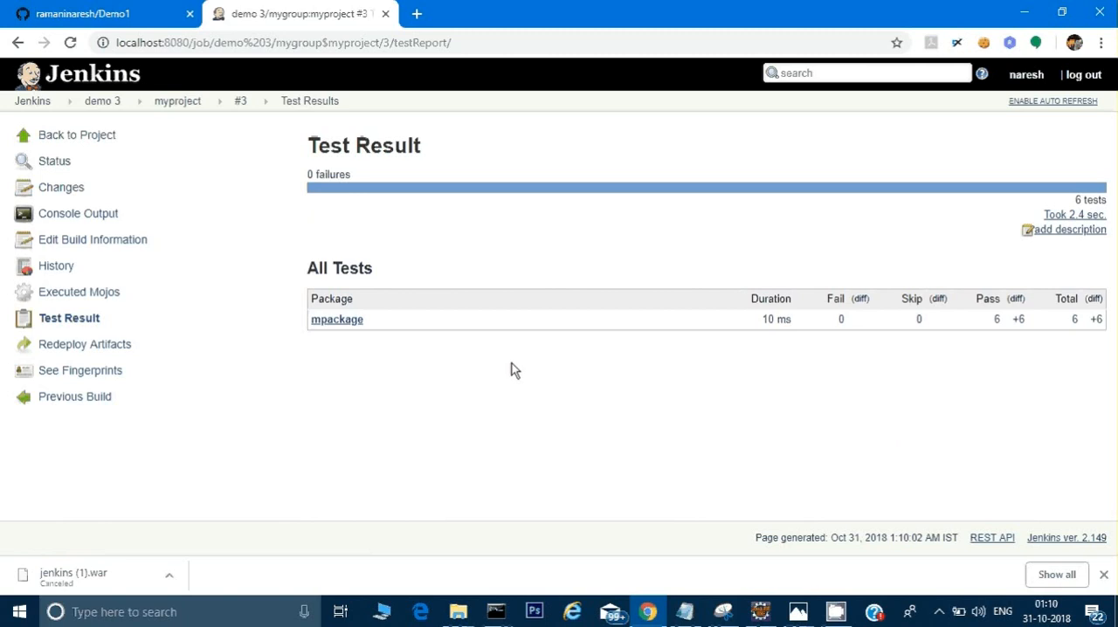
pyautogui.click(338, 319)
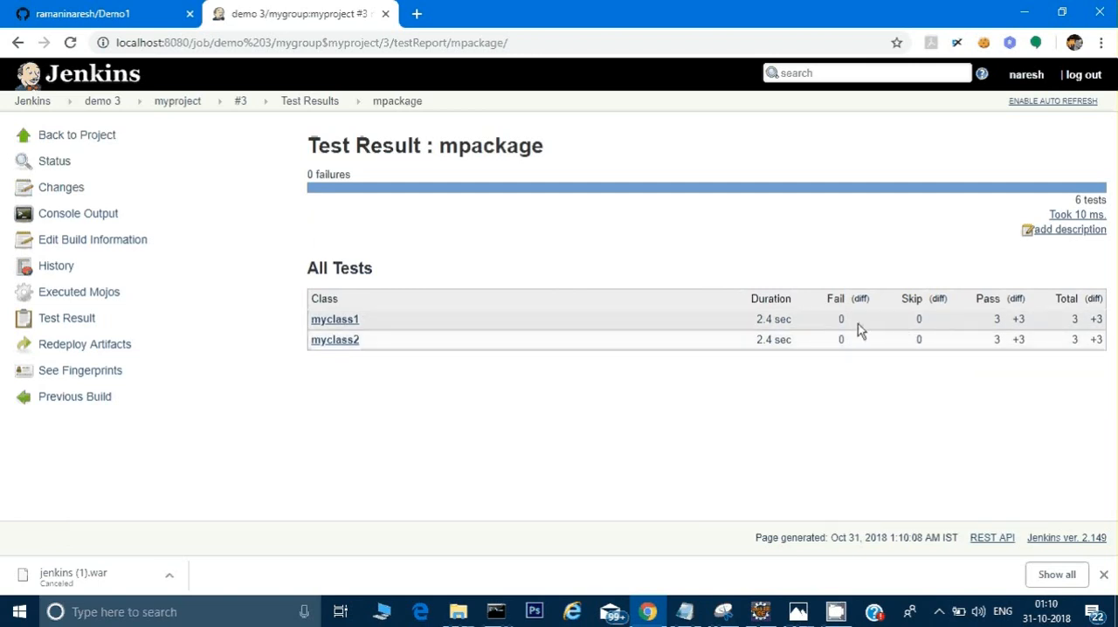
pyautogui.click(529, 44)
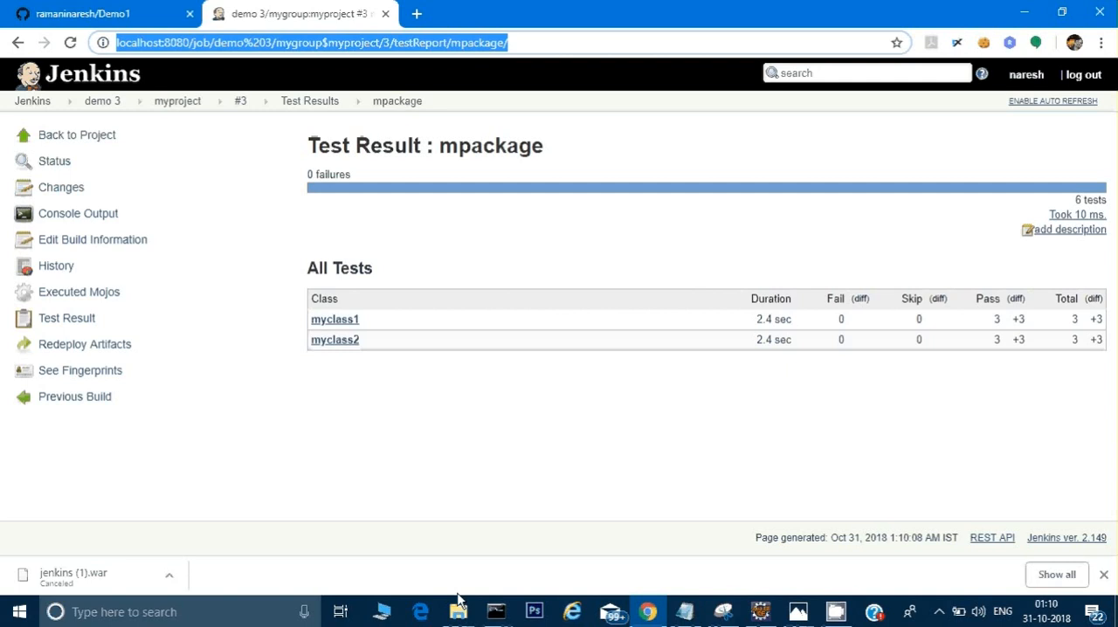
# Step: Switch to File Explorer and open the .jenkins folder in the personal profile folder under C:\Users, with the window maximized
pyautogui.moveTo(458, 614)
pyautogui.click(404, 560)
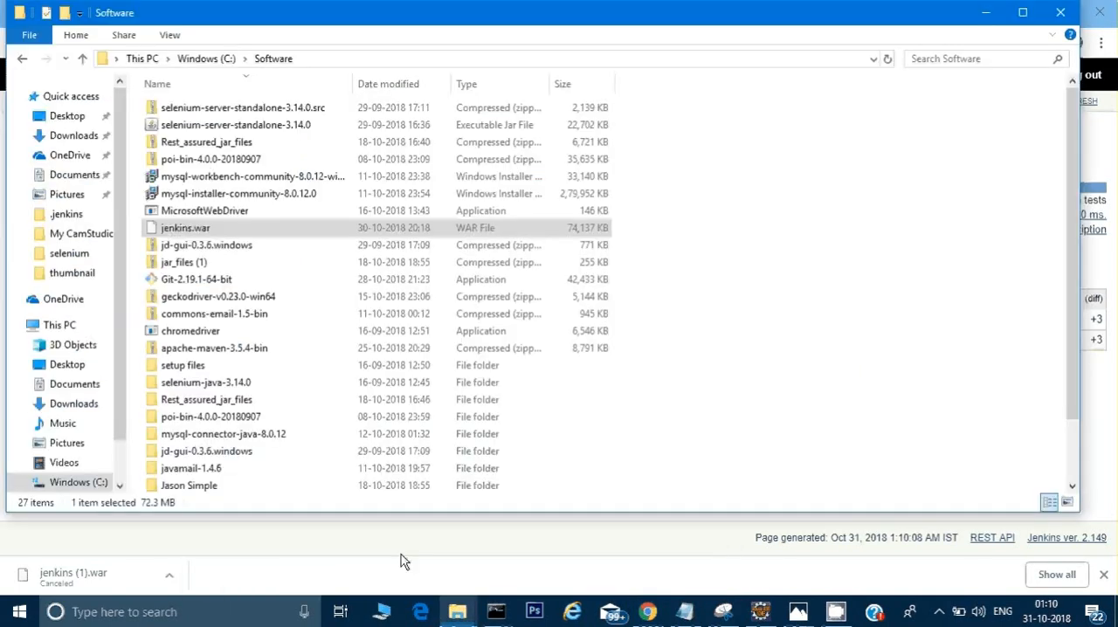
pyautogui.click(206, 59)
pyautogui.click(207, 108)
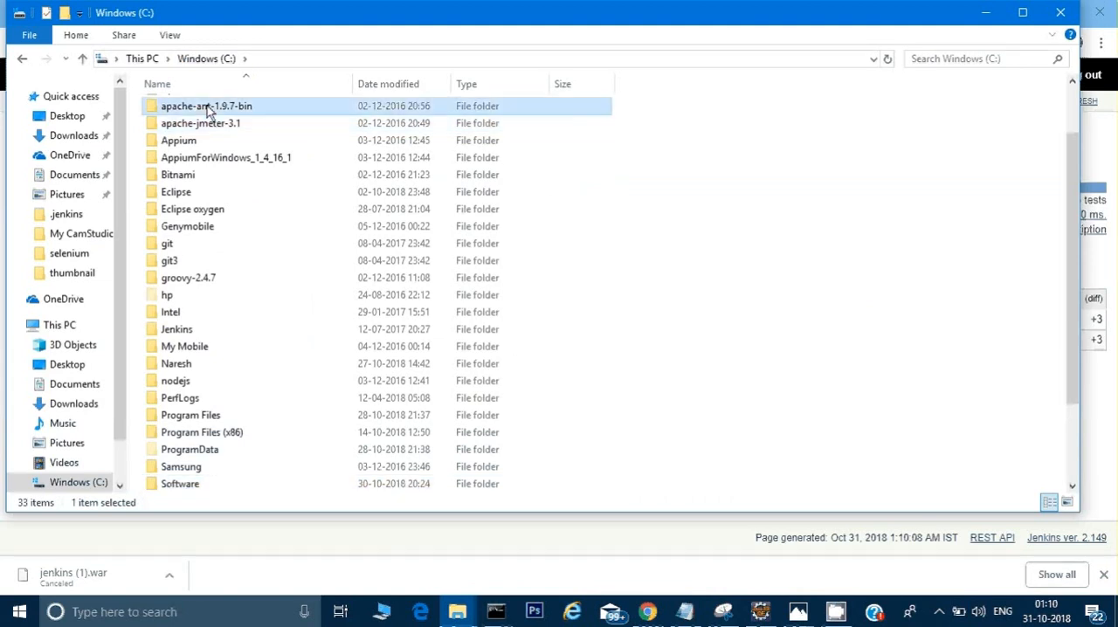
pyautogui.press('u')
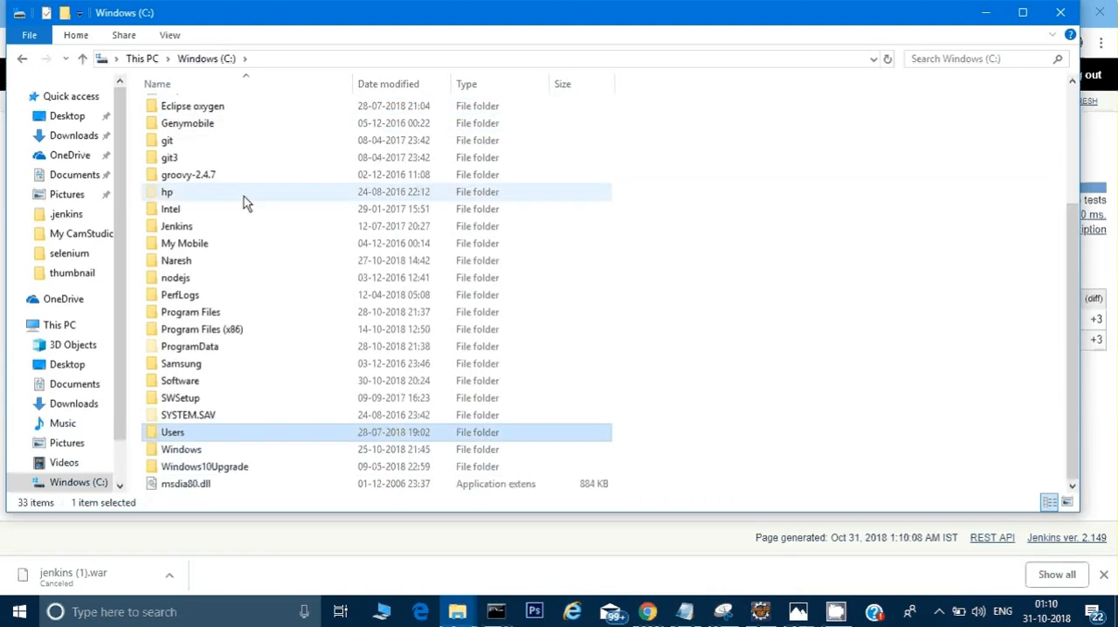
pyautogui.doubleClick(200, 437)
pyautogui.doubleClick(191, 127)
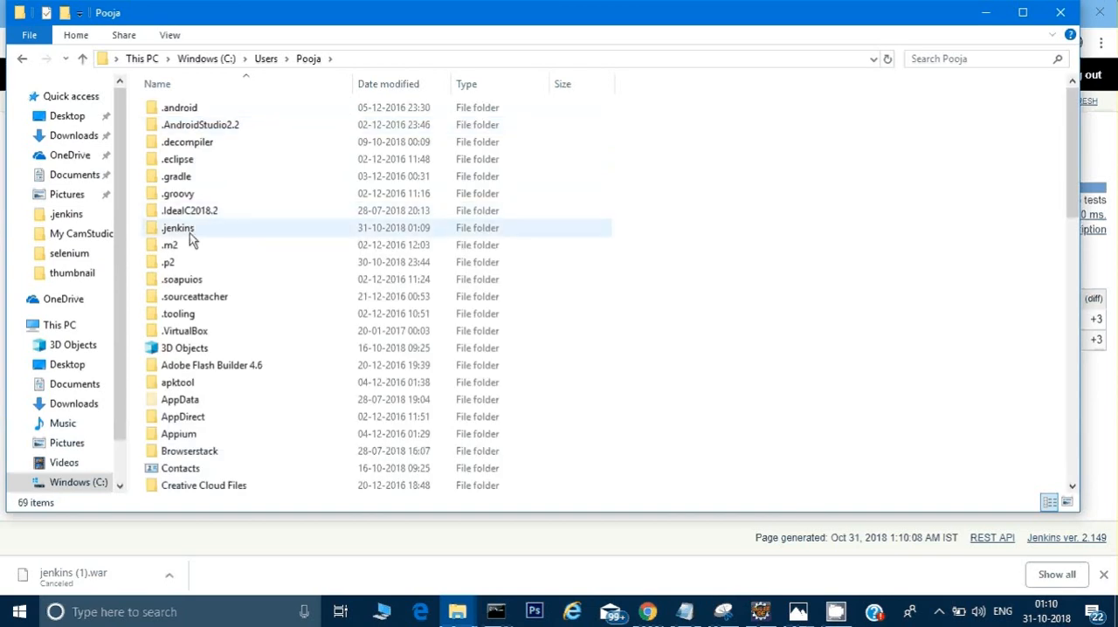
pyautogui.doubleClick(186, 232)
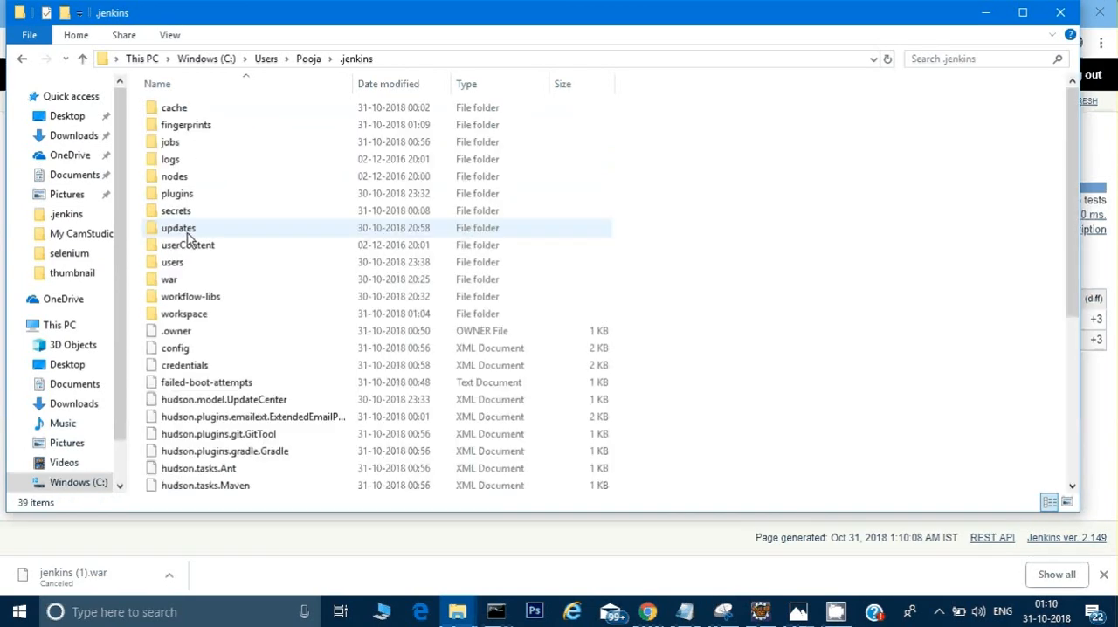
pyautogui.doubleClick(478, 19)
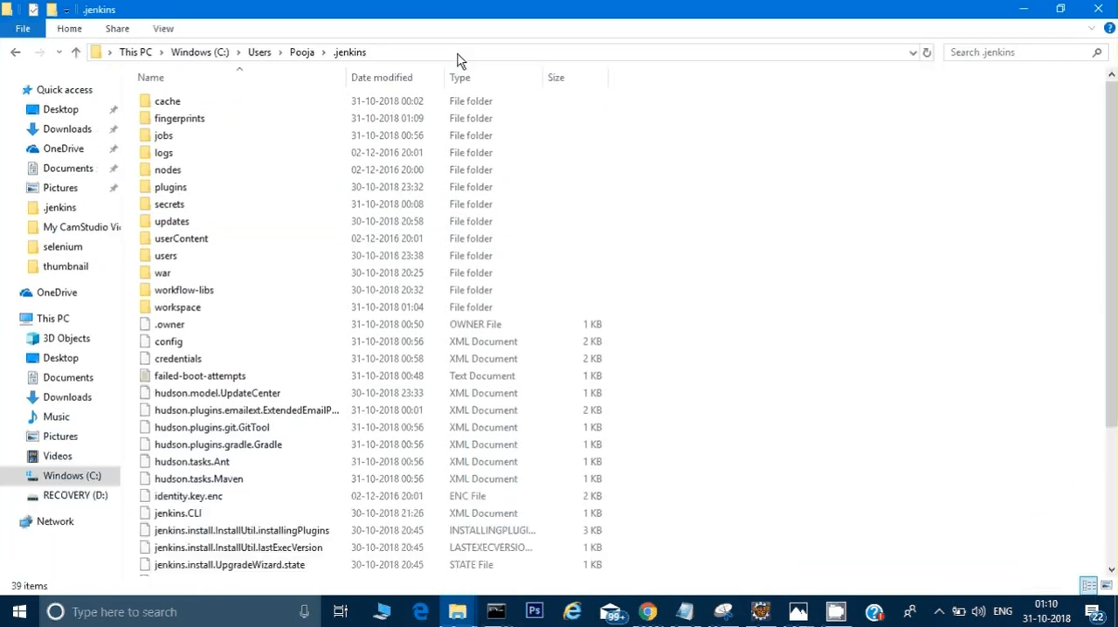
# Step: Look through the full contents of the .jenkins folder and show its complete path
pyautogui.scroll(-4, 203, 448)
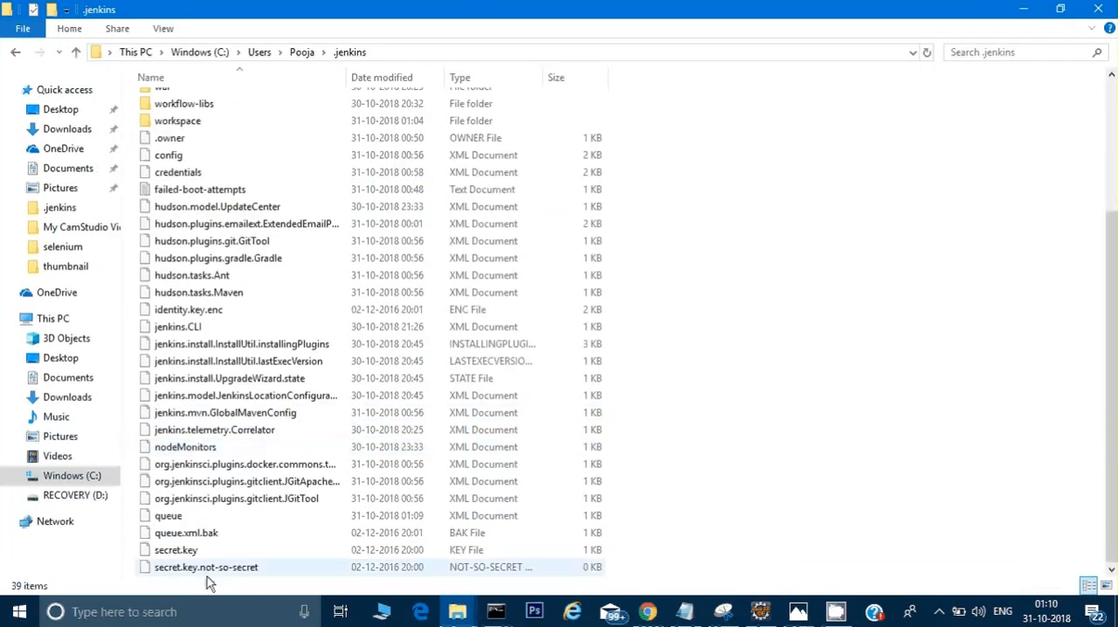
pyautogui.scroll(4, 207, 576)
pyautogui.click(406, 57)
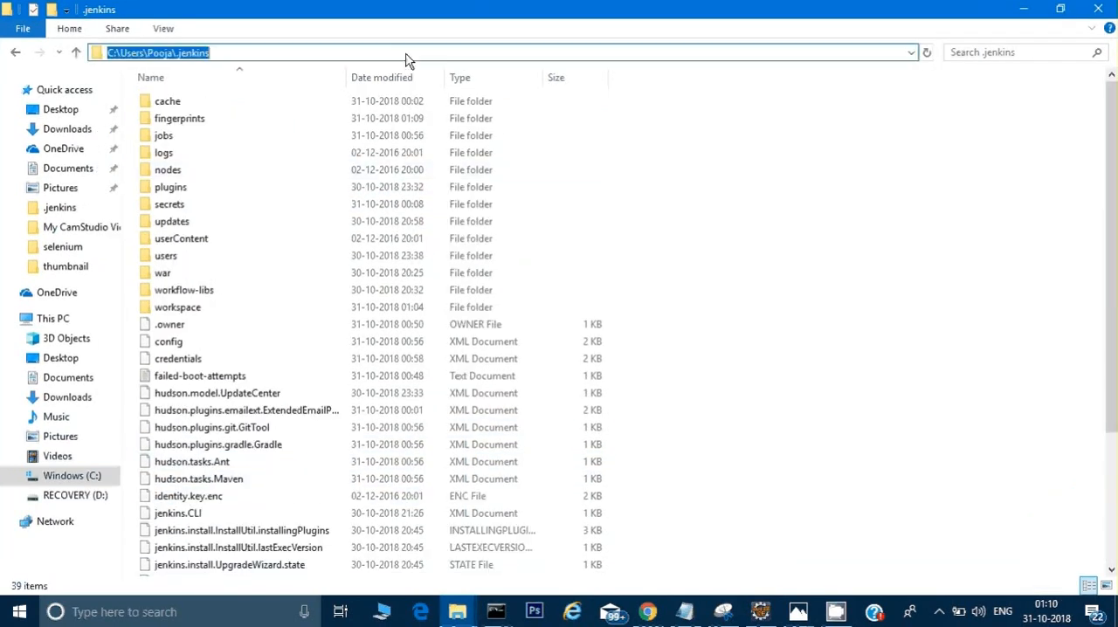
pyautogui.click(821, 139)
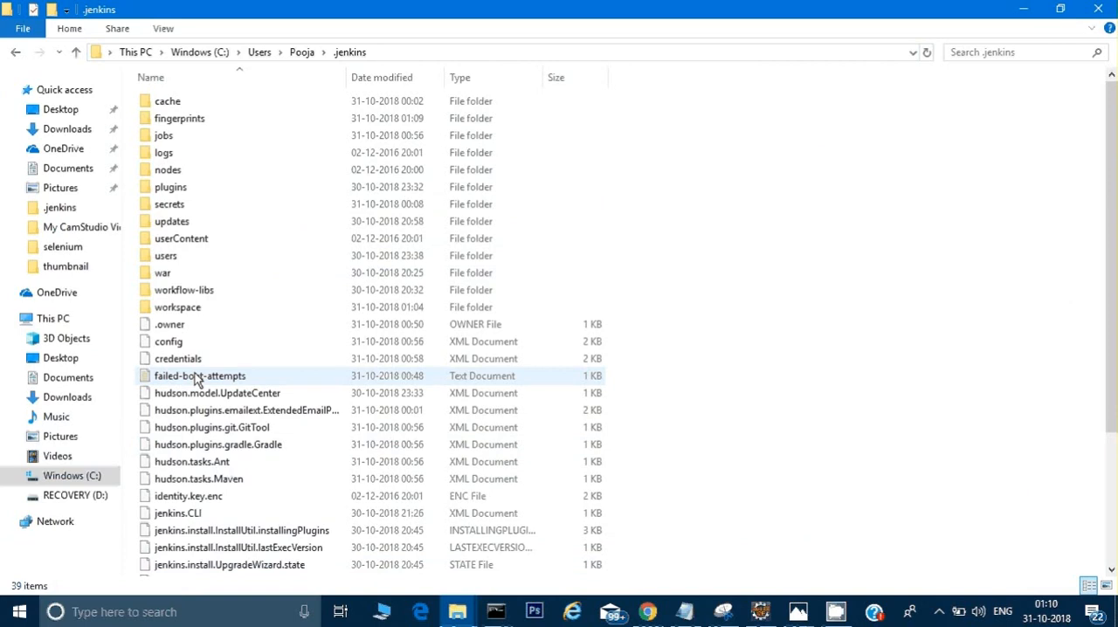
pyautogui.scroll(-4, 199, 379)
pyautogui.scroll(4, 199, 429)
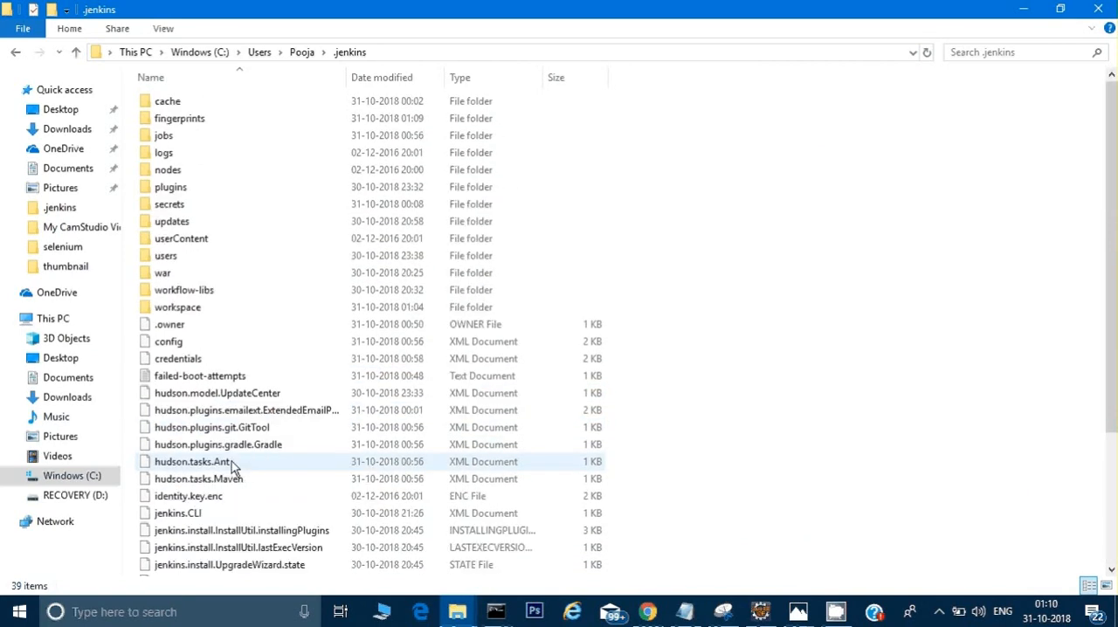
# Step: Inspect the admin and test folders inside the .jenkins users folder and return to .jenkins
pyautogui.doubleClick(180, 257)
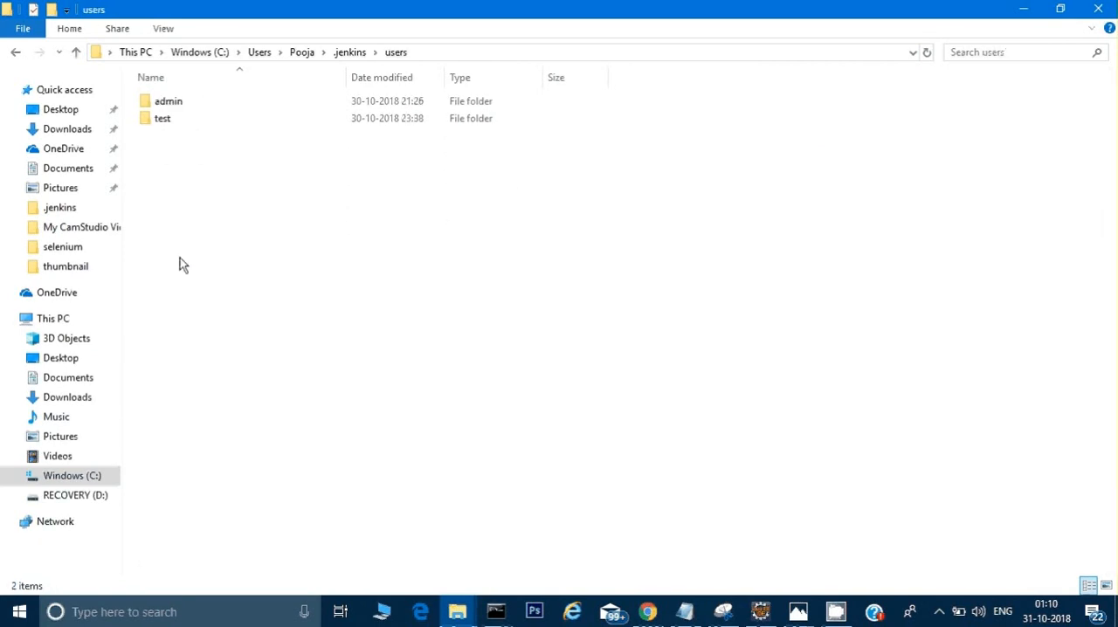
pyautogui.doubleClick(179, 105)
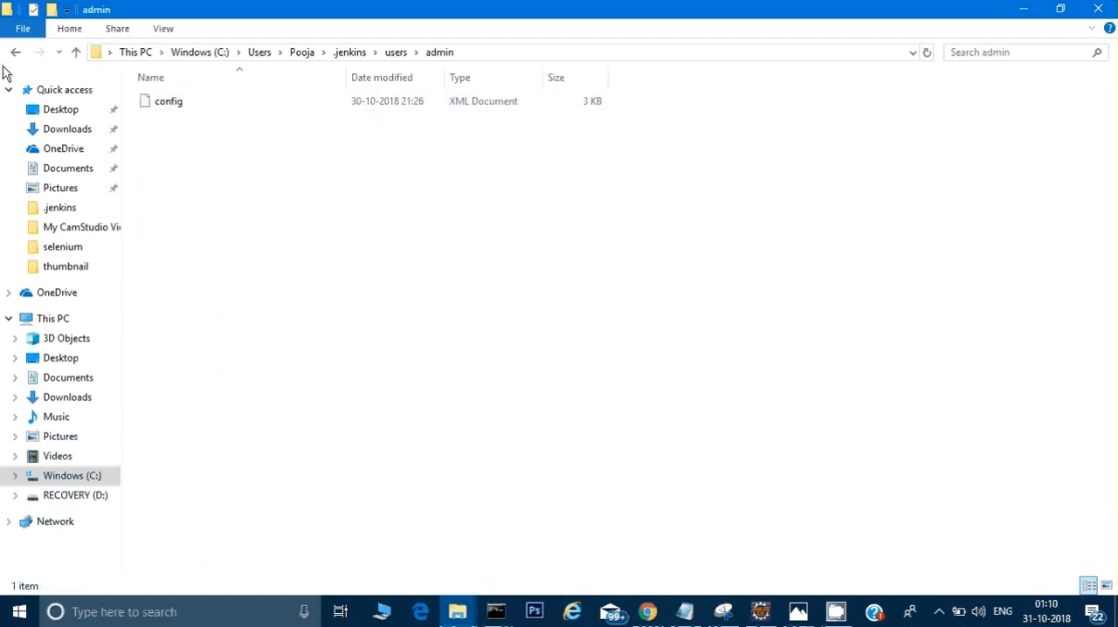
pyautogui.click(14, 54)
pyautogui.doubleClick(161, 119)
pyautogui.click(17, 53)
pyautogui.click(16, 52)
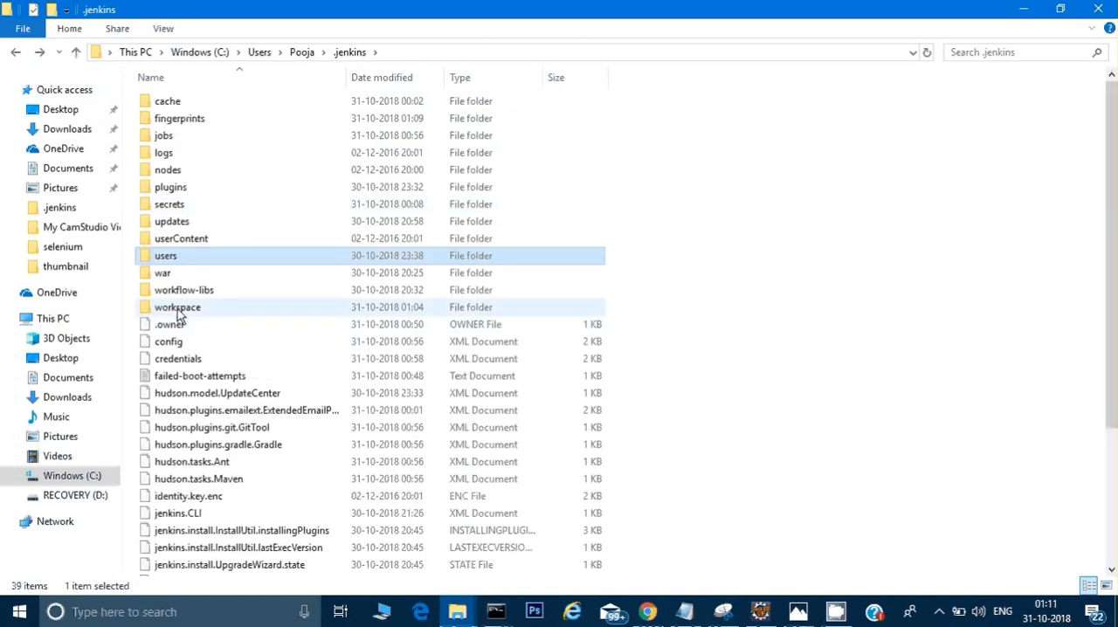
# Step: Inspect the surefire-reports folder in the demo 3 workspace's target folder, and go back to target
pyautogui.doubleClick(178, 308)
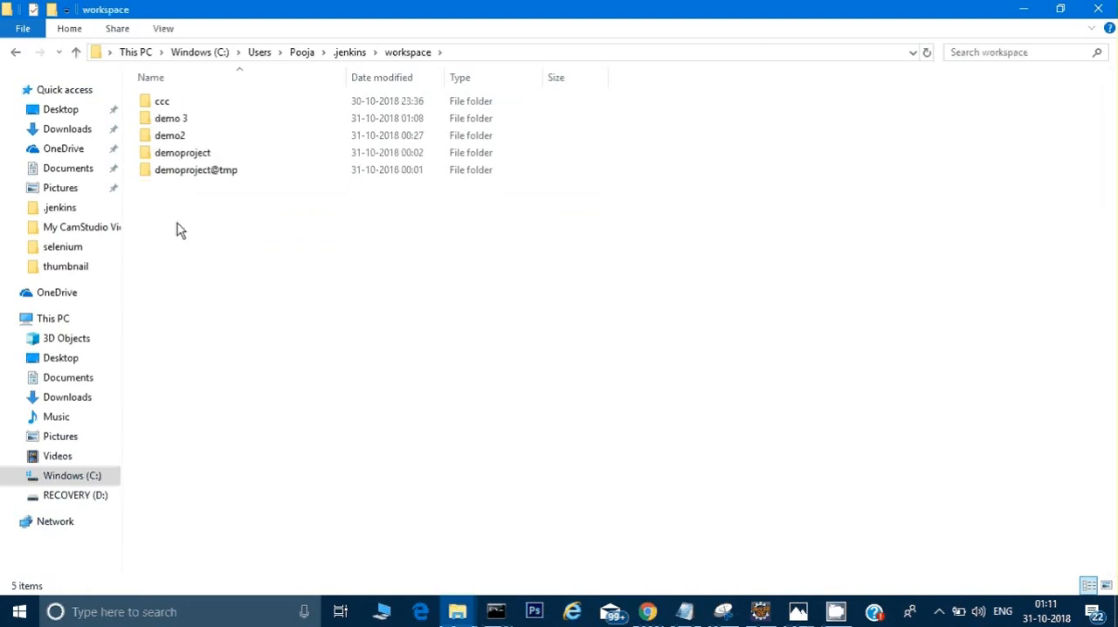
pyautogui.doubleClick(177, 124)
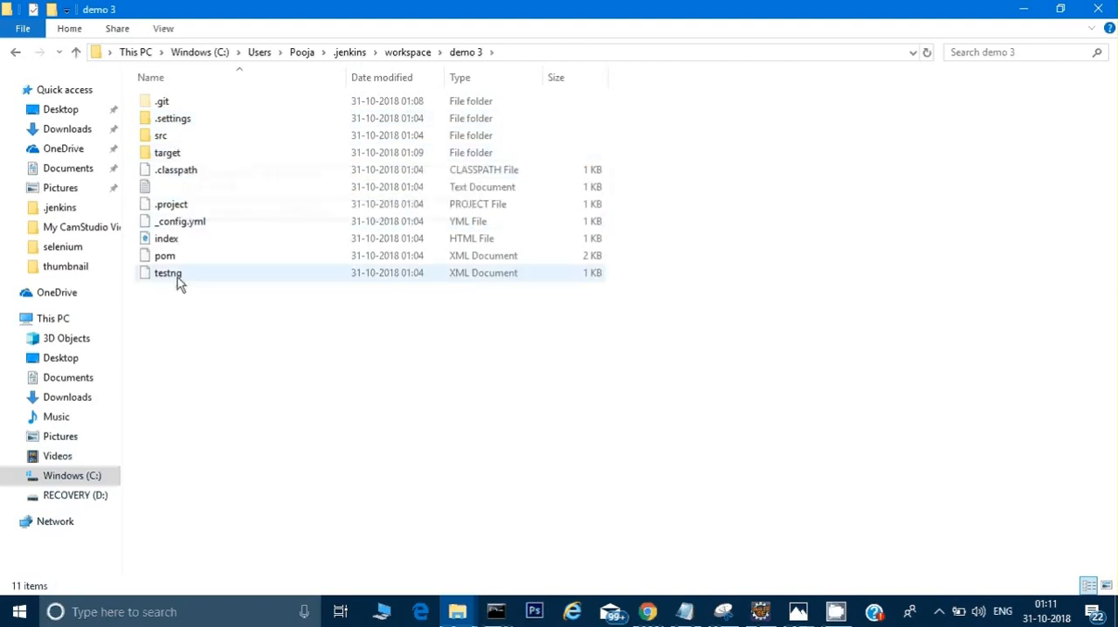
pyautogui.doubleClick(166, 154)
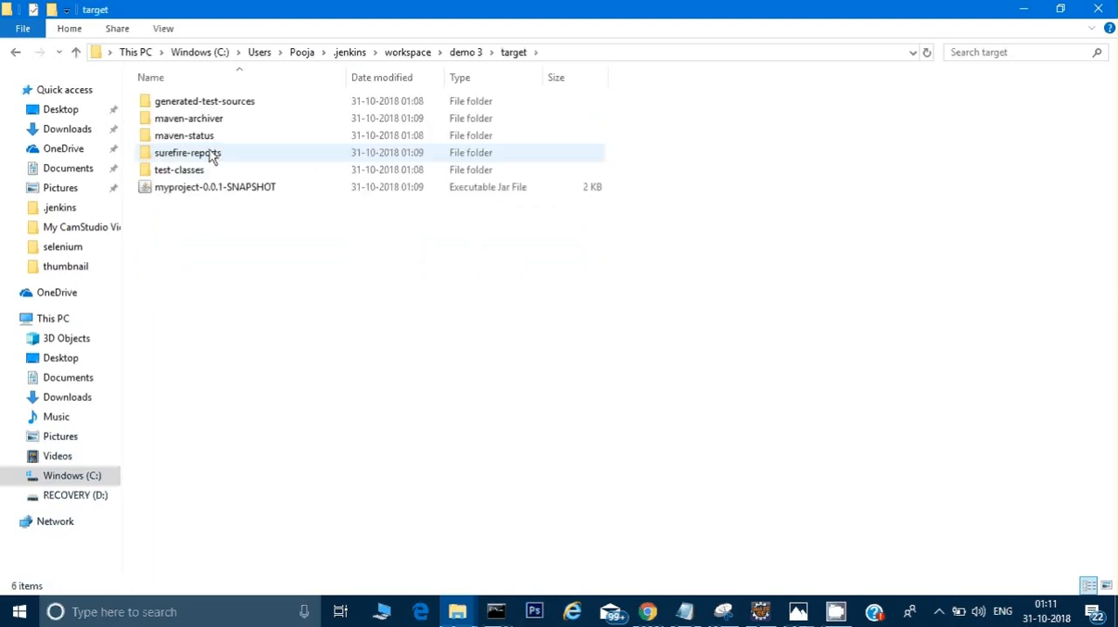
pyautogui.doubleClick(191, 154)
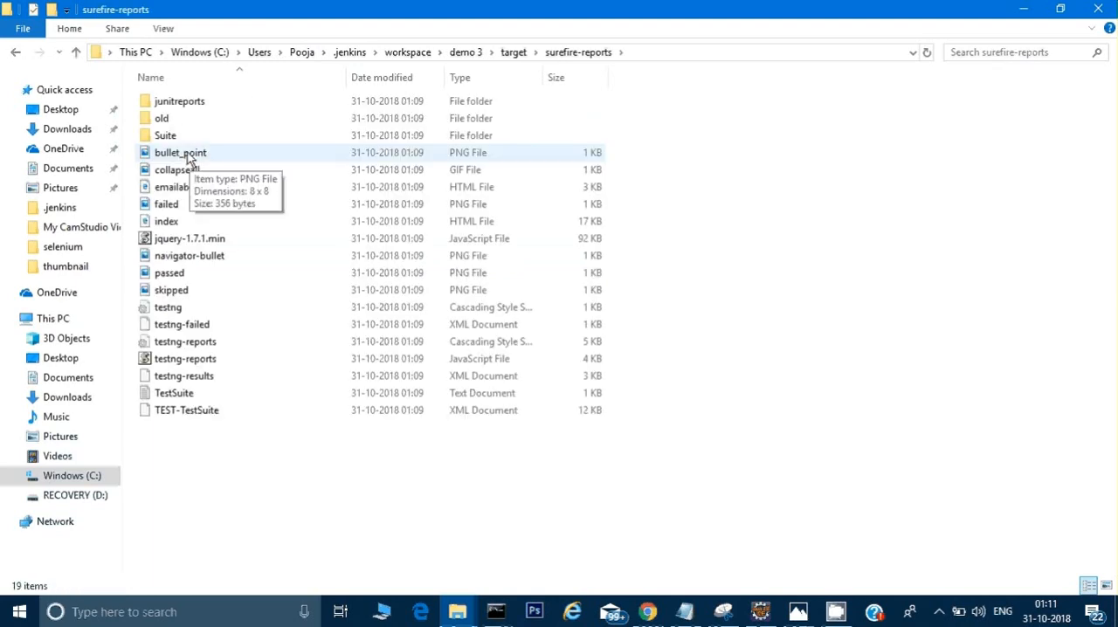
pyautogui.click(15, 53)
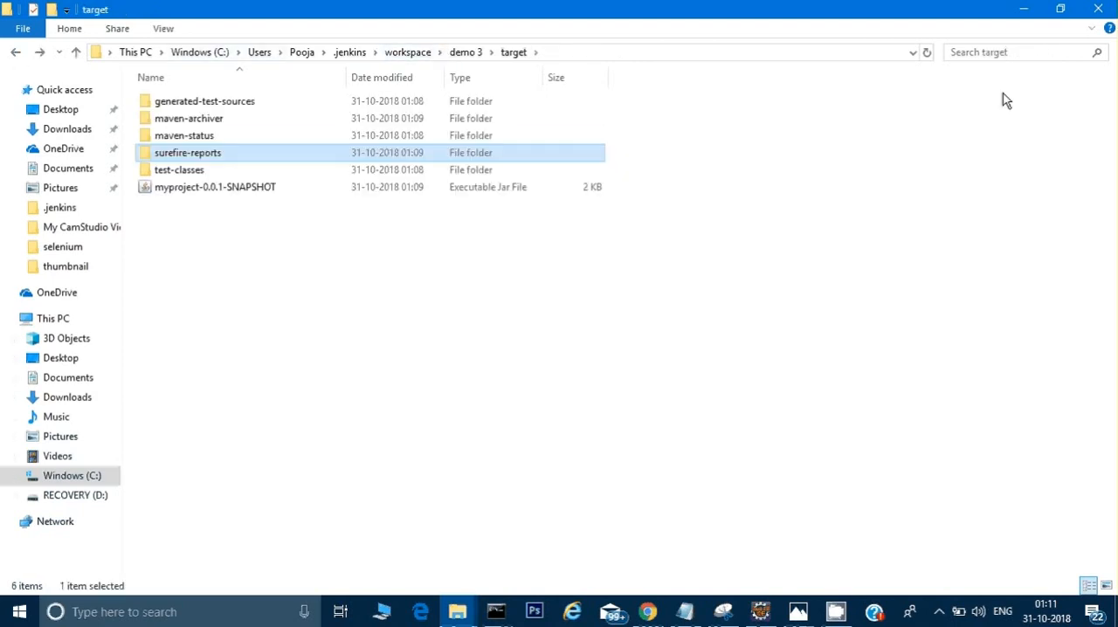
# Step: Switch to Photos and view the Jenkins_1.jpg slide about the CD/DevOps ecosystem
pyautogui.click(799, 614)
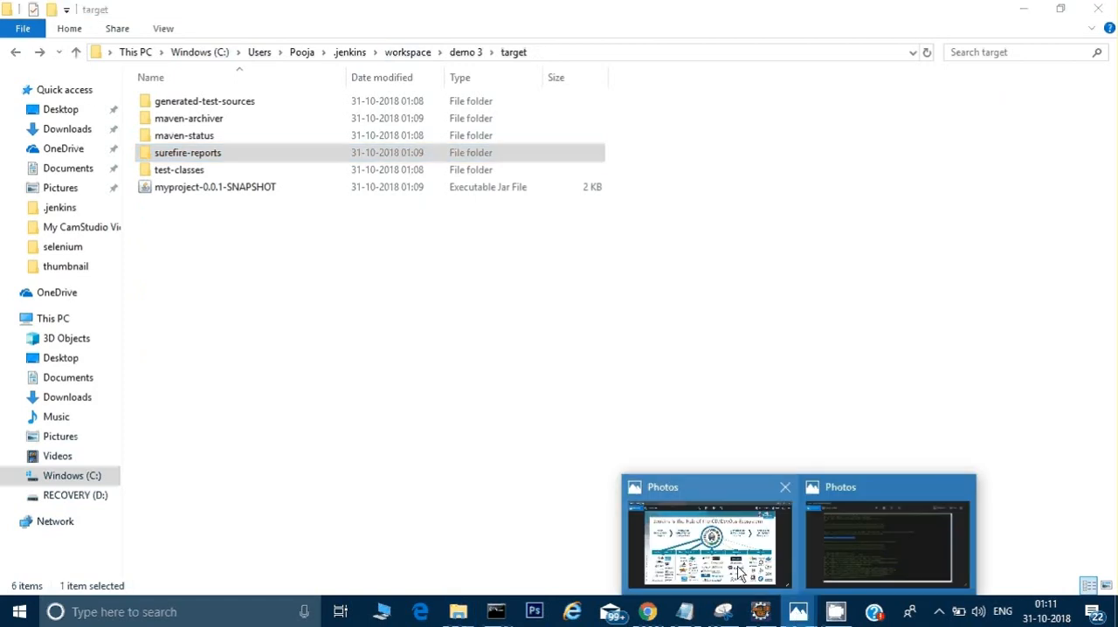
pyautogui.click(681, 533)
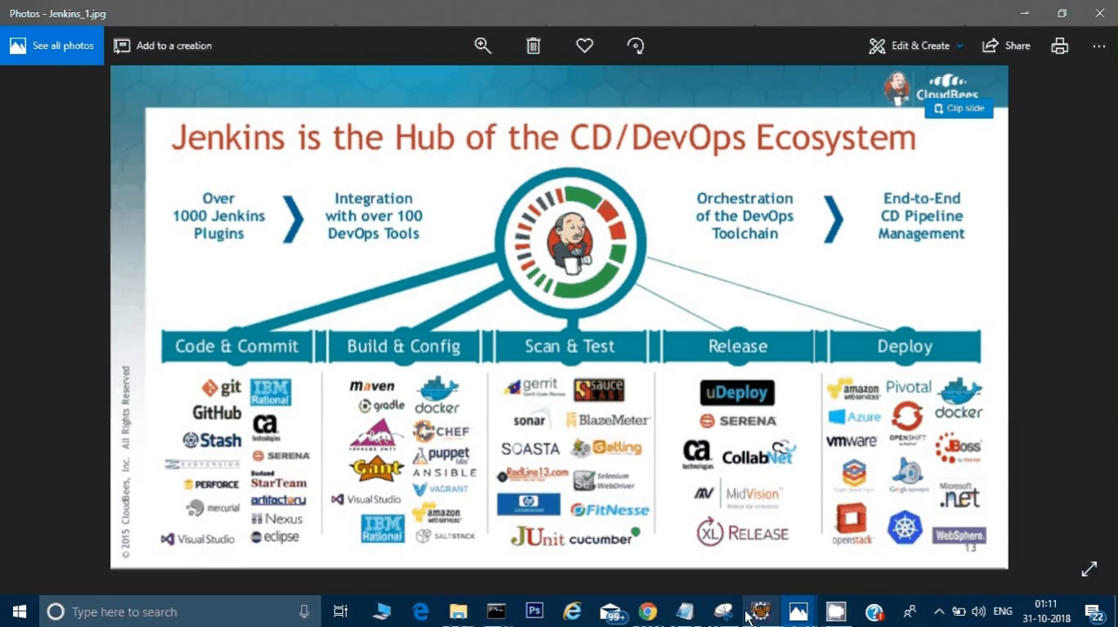
# Step: Switch to Chrome, go to the Jenkins dashboard and open the form for a new item
pyautogui.click(634, 614)
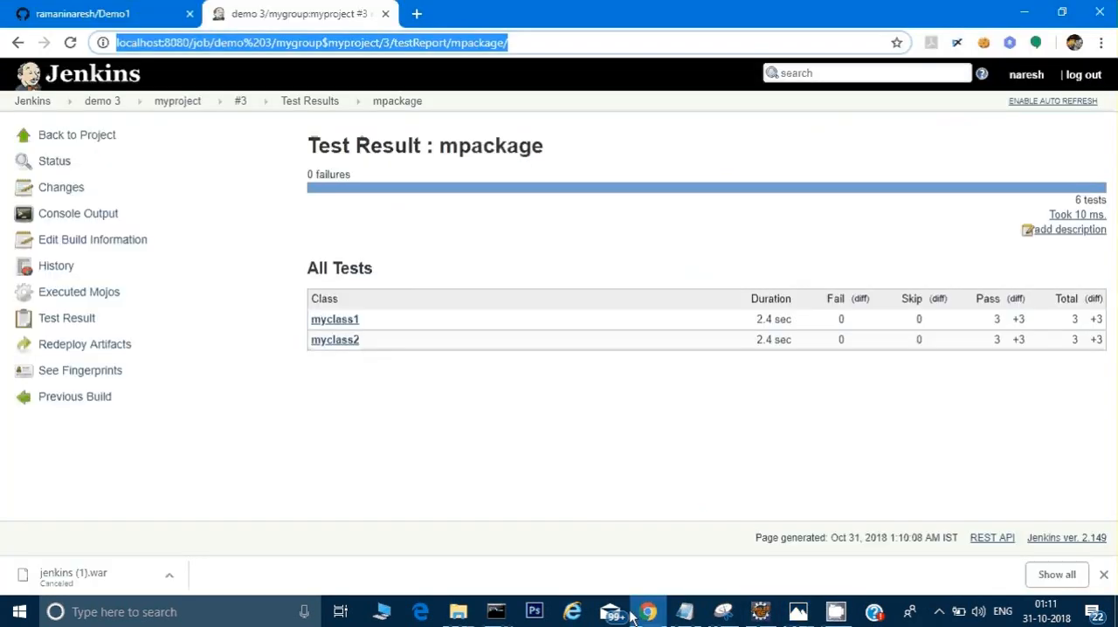
pyautogui.click(36, 102)
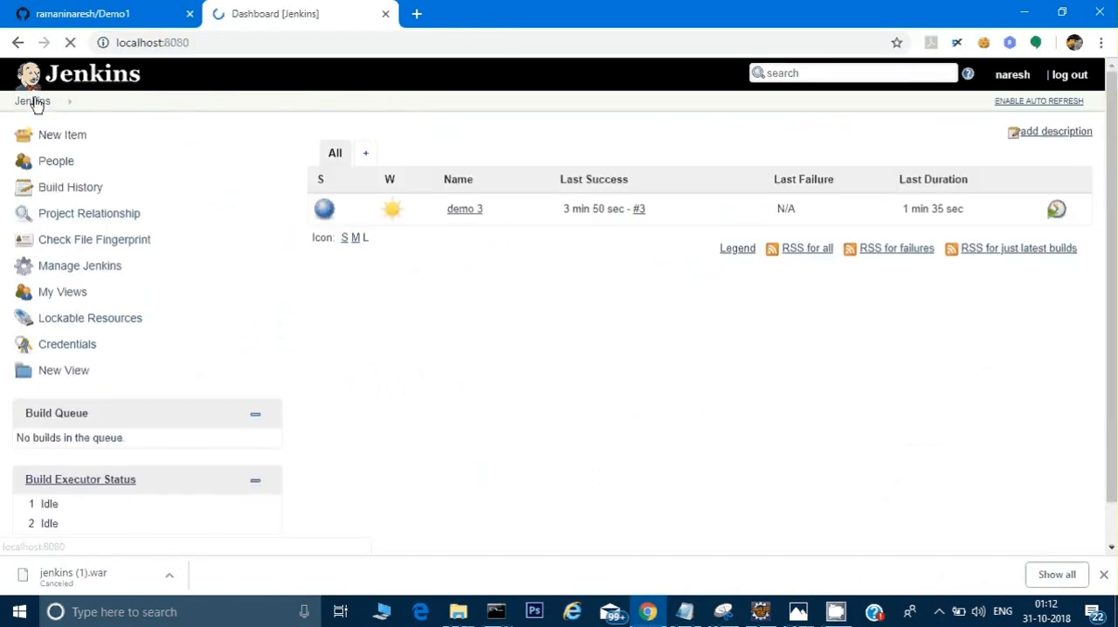
pyautogui.click(66, 140)
pyautogui.scroll(-4, 341, 253)
pyautogui.scroll(5, 341, 253)
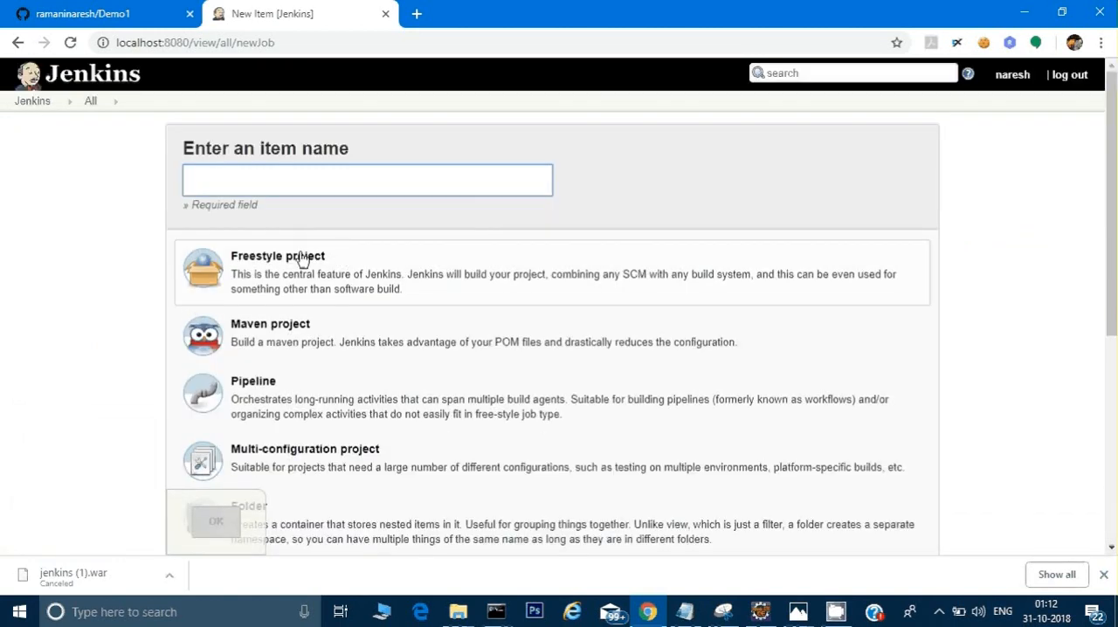
# Step: Create a new Maven project named test in Jenkins
pyautogui.click(366, 331)
pyautogui.scroll(-4, 330, 301)
pyautogui.scroll(5, 330, 301)
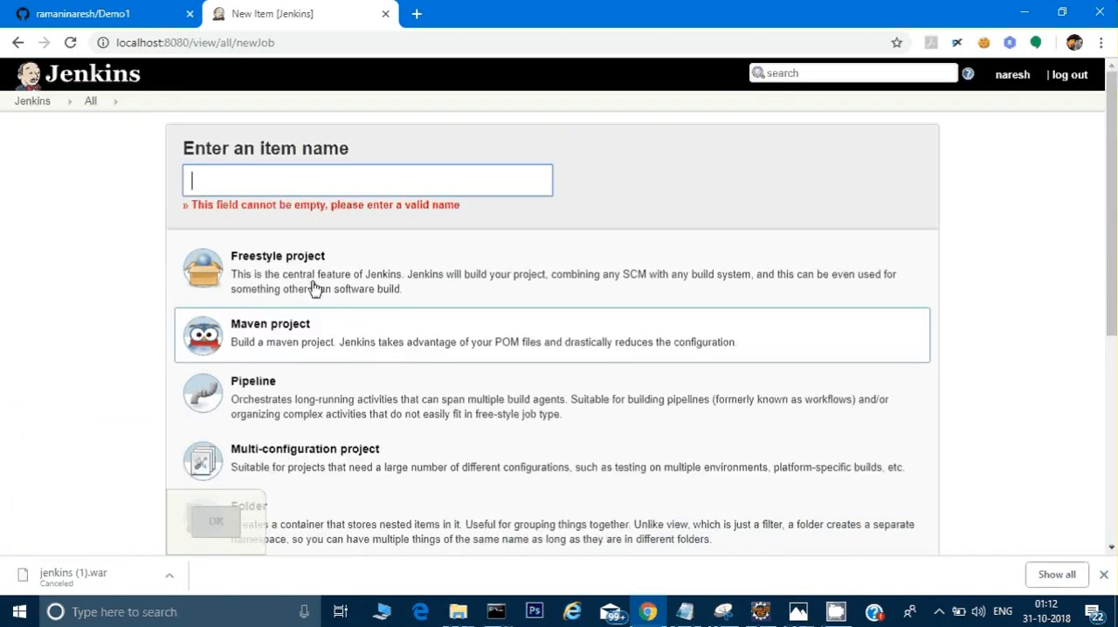
pyautogui.click(271, 177)
pyautogui.write('test')
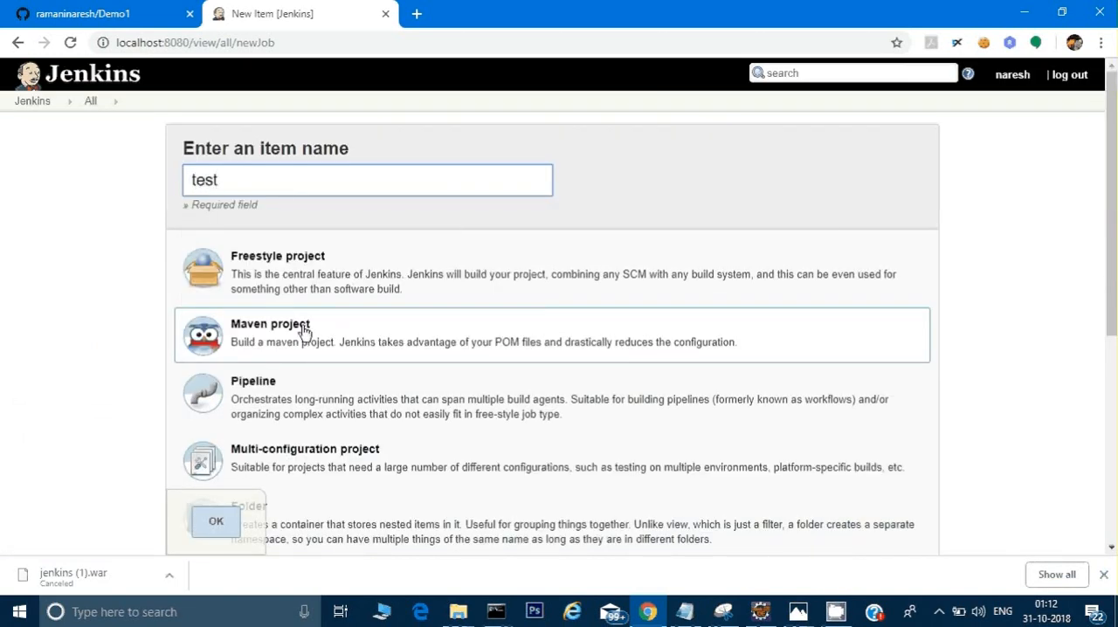
pyautogui.click(384, 353)
pyautogui.scroll(-5, 385, 353)
pyautogui.click(208, 463)
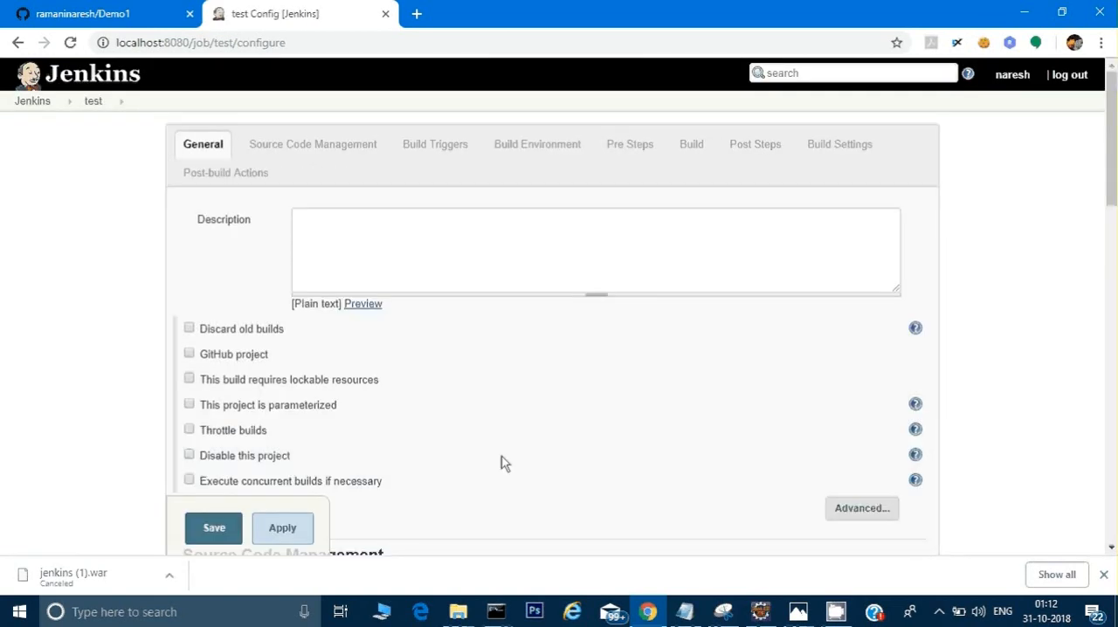
# Step: Look through the configuration sections of the test project, from General down to Post-build Actions, without changing any settings
pyautogui.scroll(-4, 499, 466)
pyautogui.scroll(-8, 482, 444)
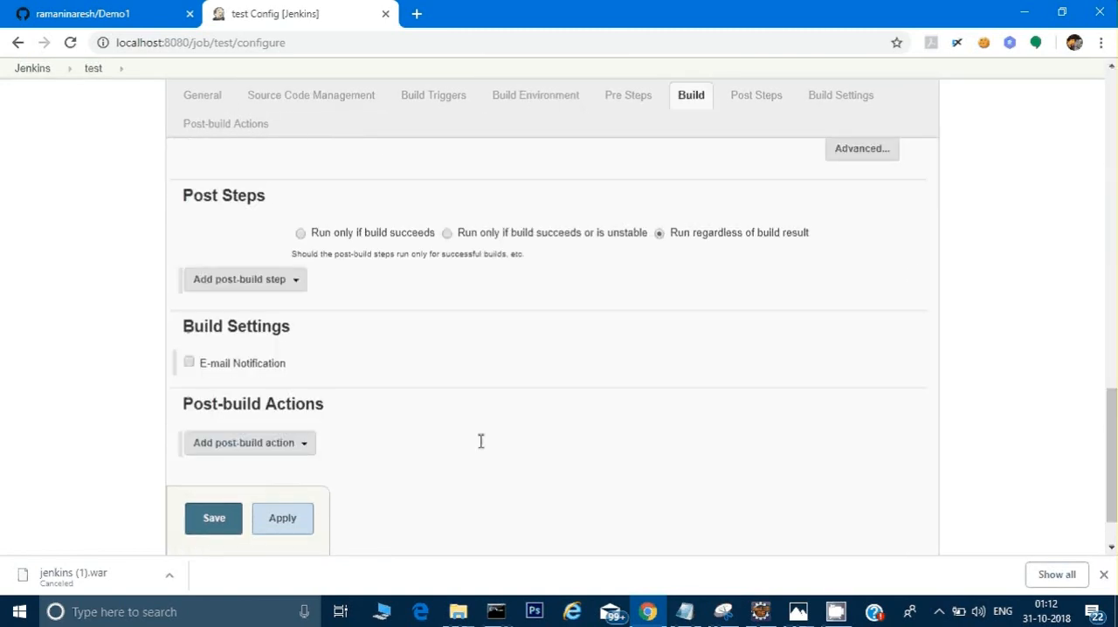
pyautogui.scroll(15, 478, 442)
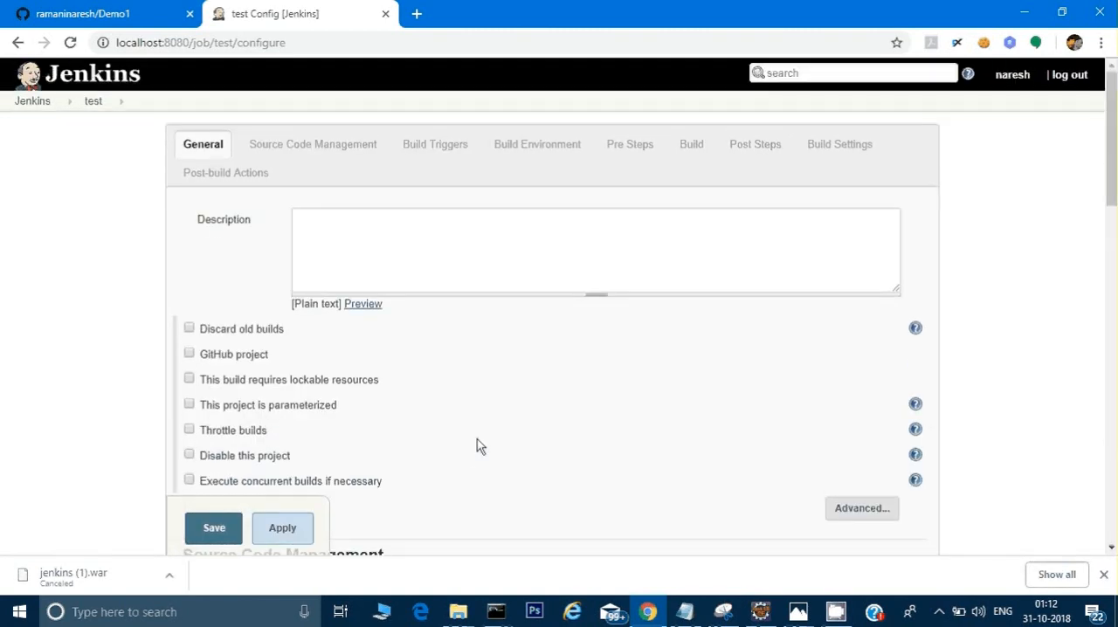
pyautogui.scroll(-4, 476, 440)
pyautogui.scroll(4, 463, 441)
# Step: Switch to Notepad to view the jenkins topic list, and deselect the highlighted admin password
pyautogui.click(687, 613)
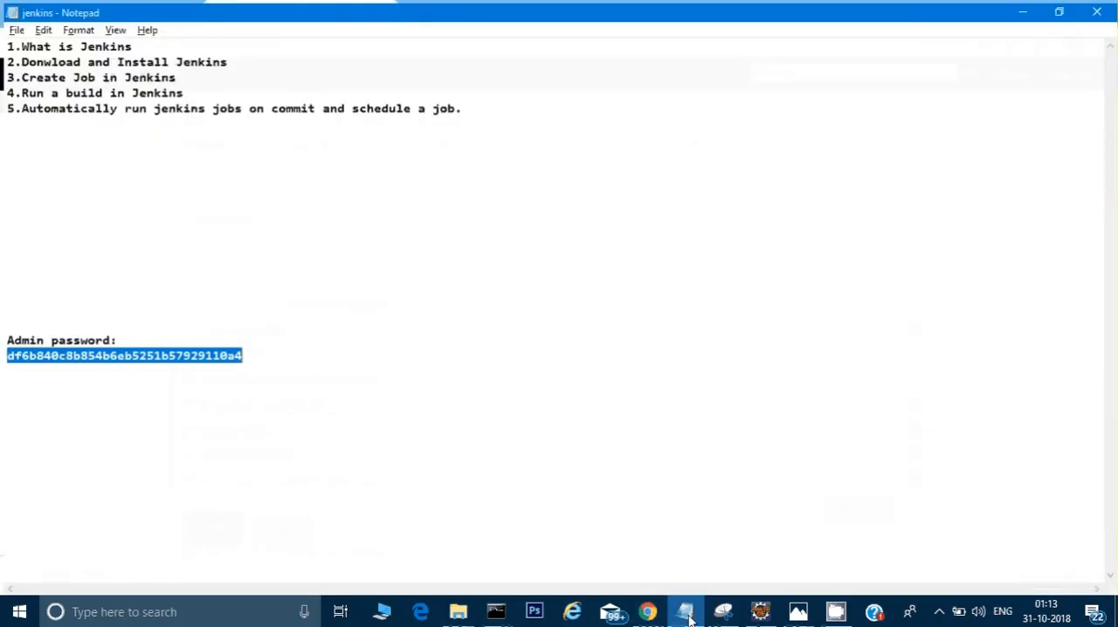
pyautogui.click(414, 389)
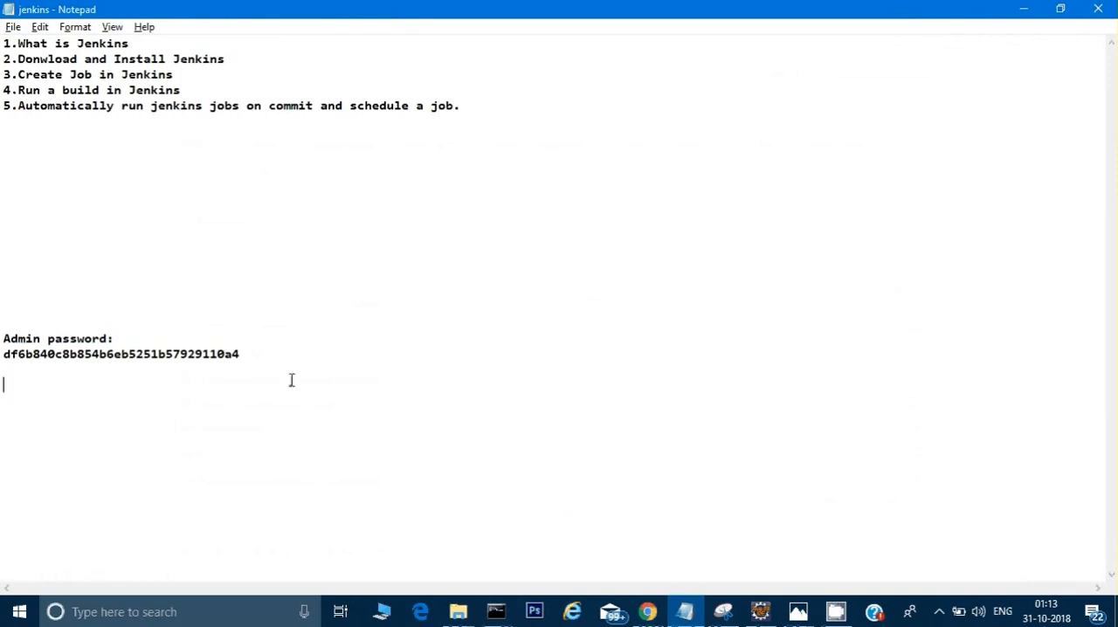